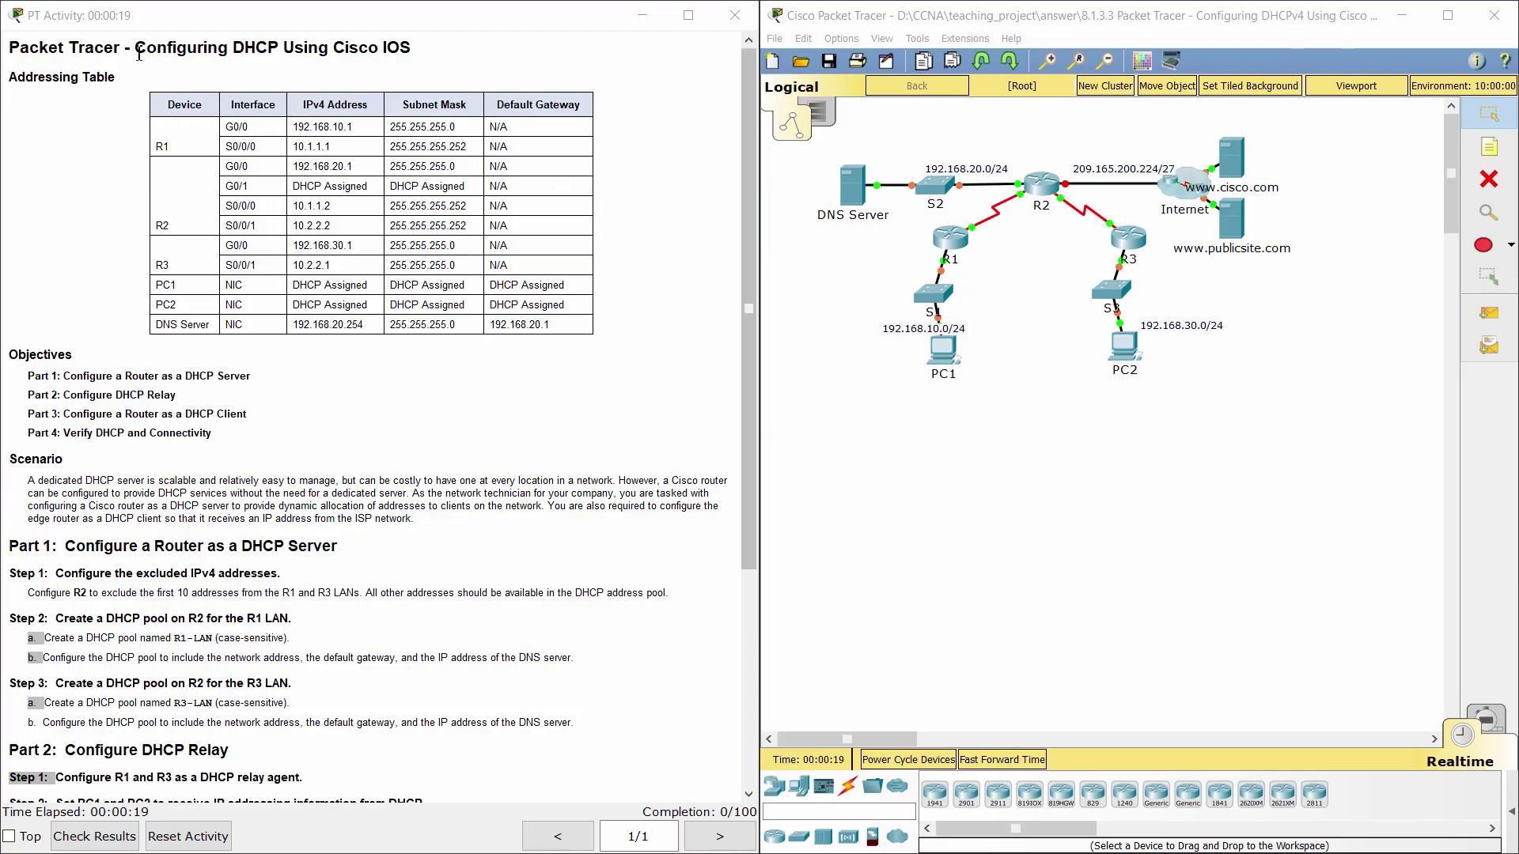
- Read the lab title and Scenario paragraph, highlighting each in turn
mouse_move(134, 47)
left_mouse_down()
mouse_move(417, 50)
mouse_move(453, 71)
left_mouse_up()
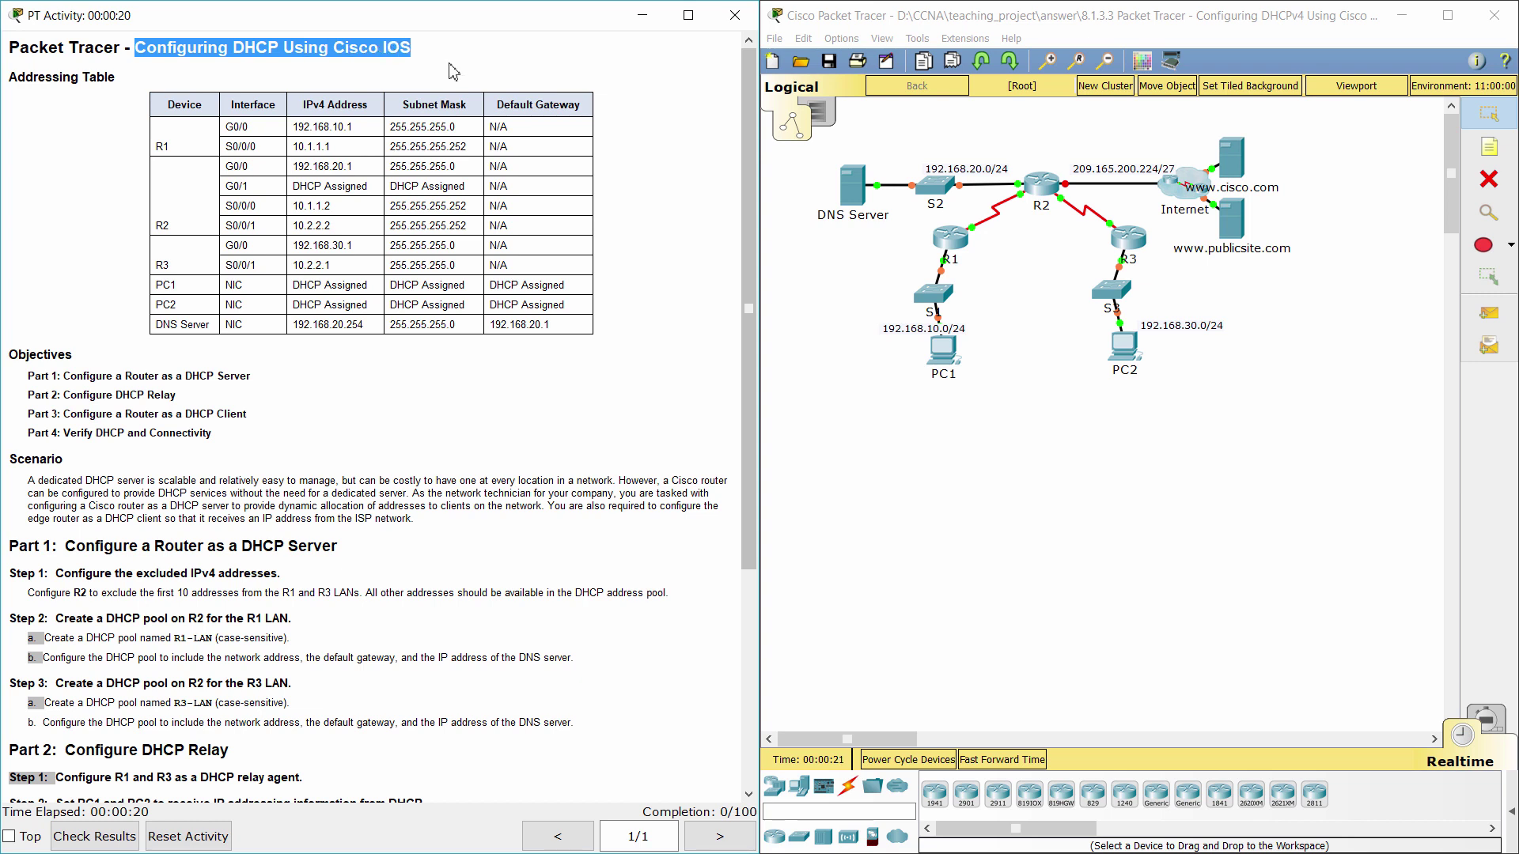
left_click(457, 71)
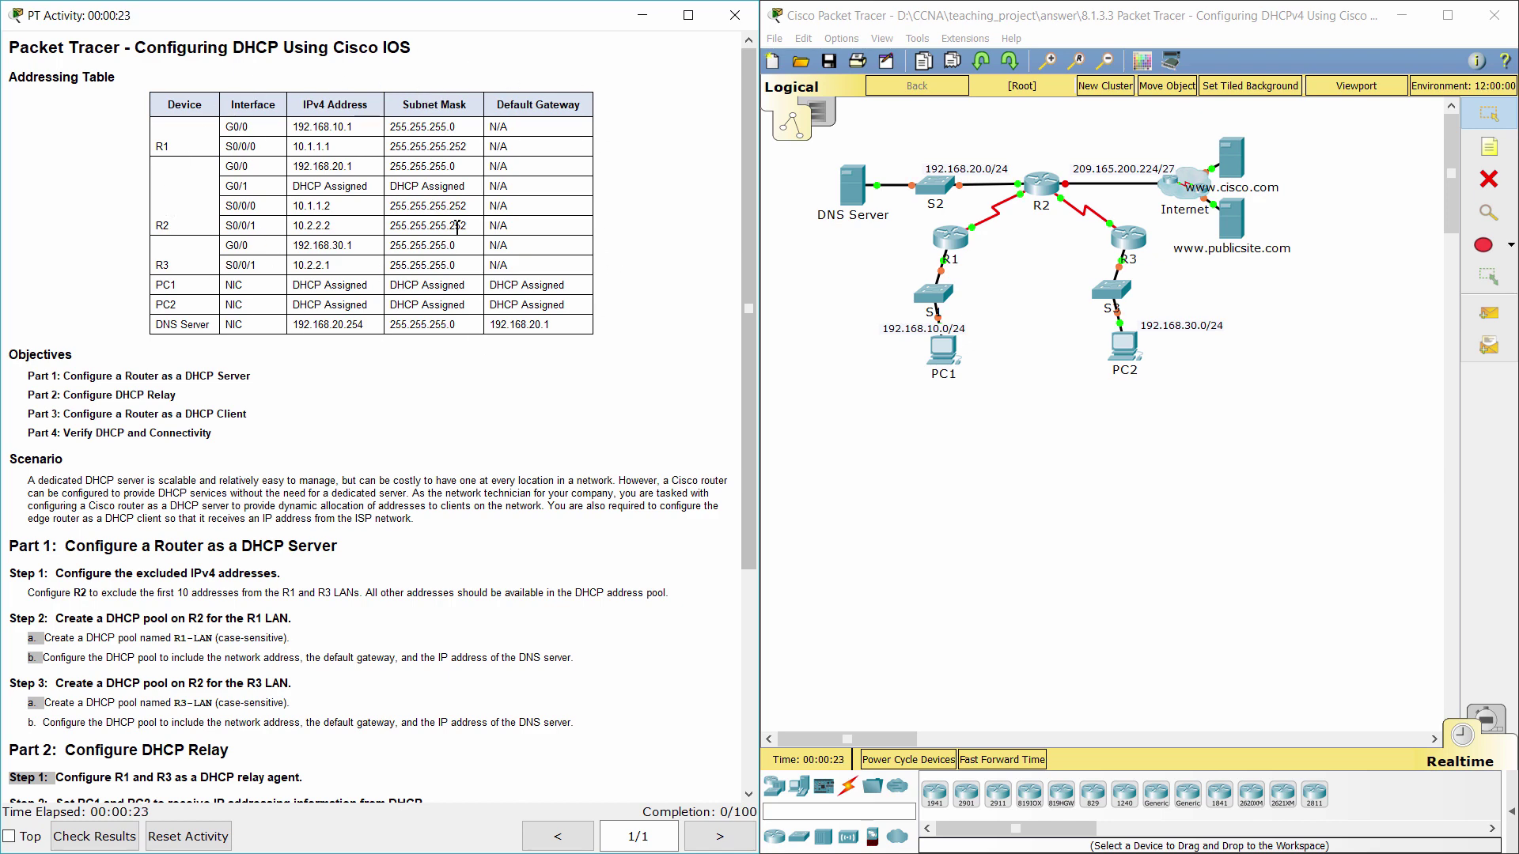
left_click_drag(29, 481, 427, 522)
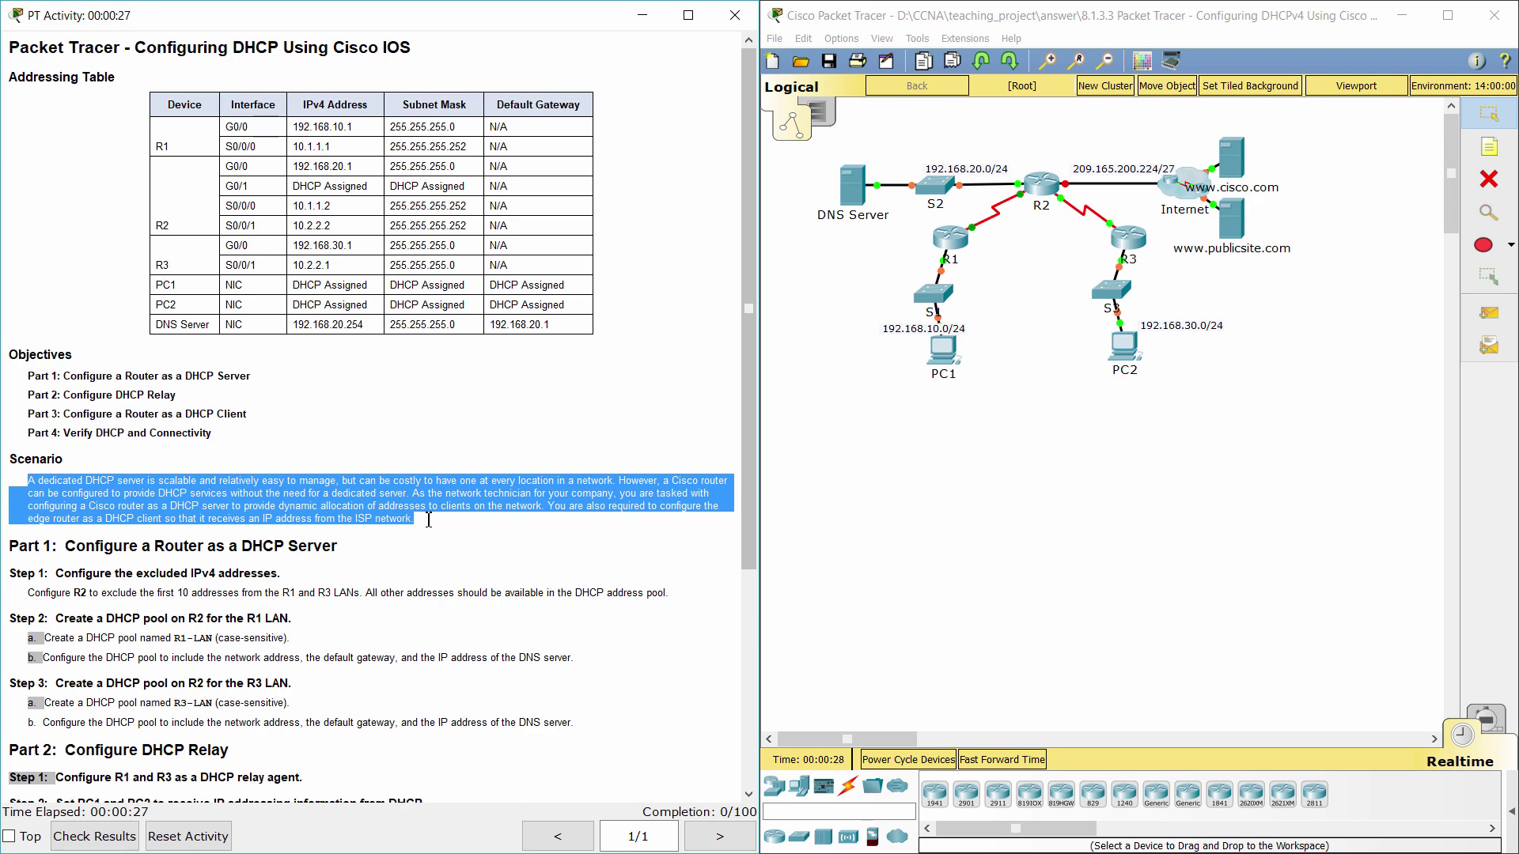
left_click(428, 526)
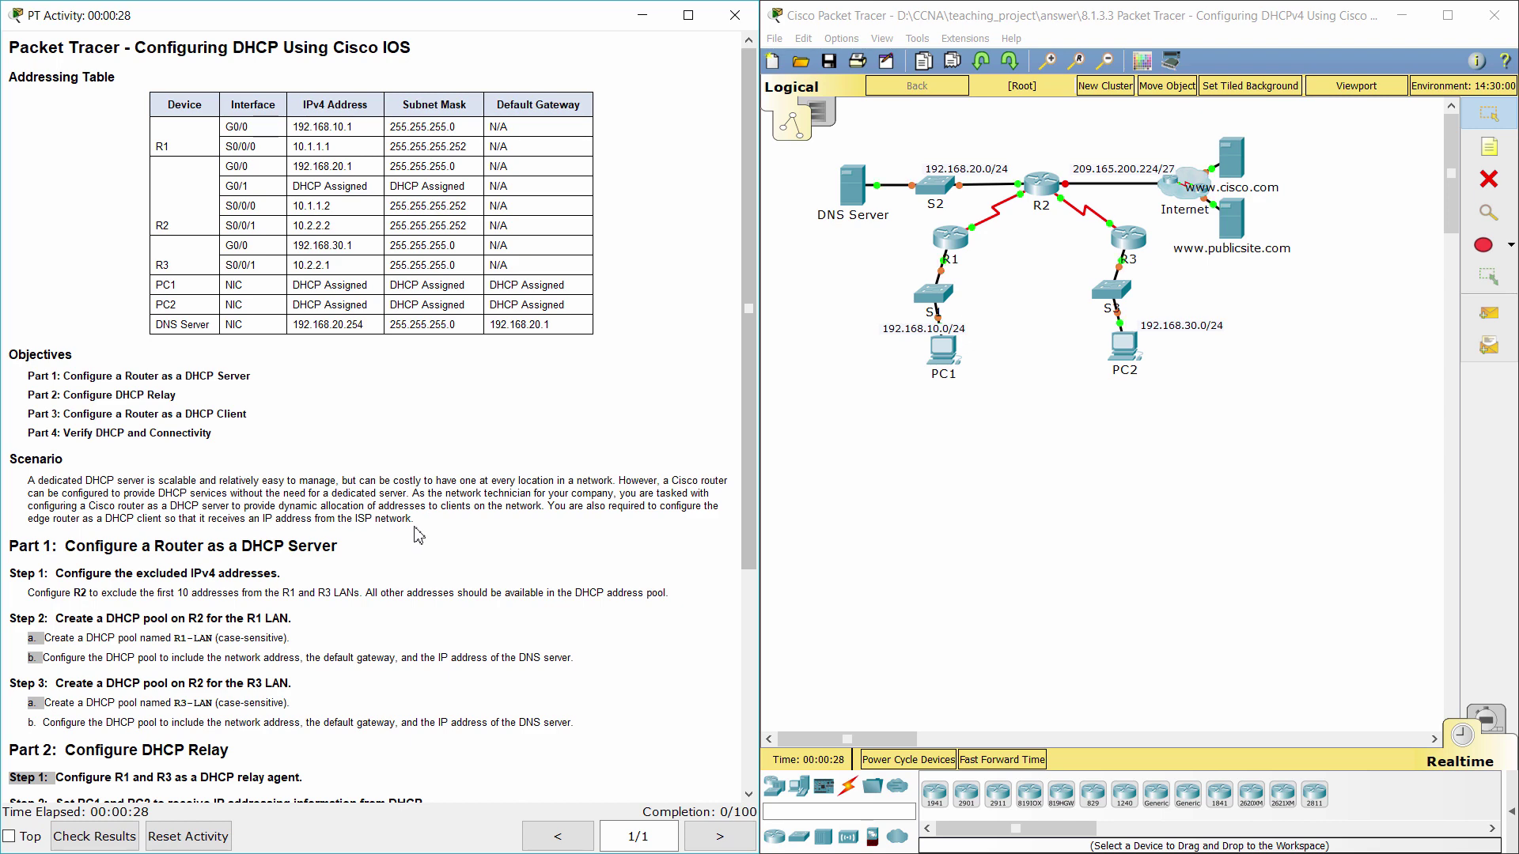
- Scroll to Part 1 and highlight the Step 1 task excluding the first ten addresses
scroll(425, 543, "down", 4)
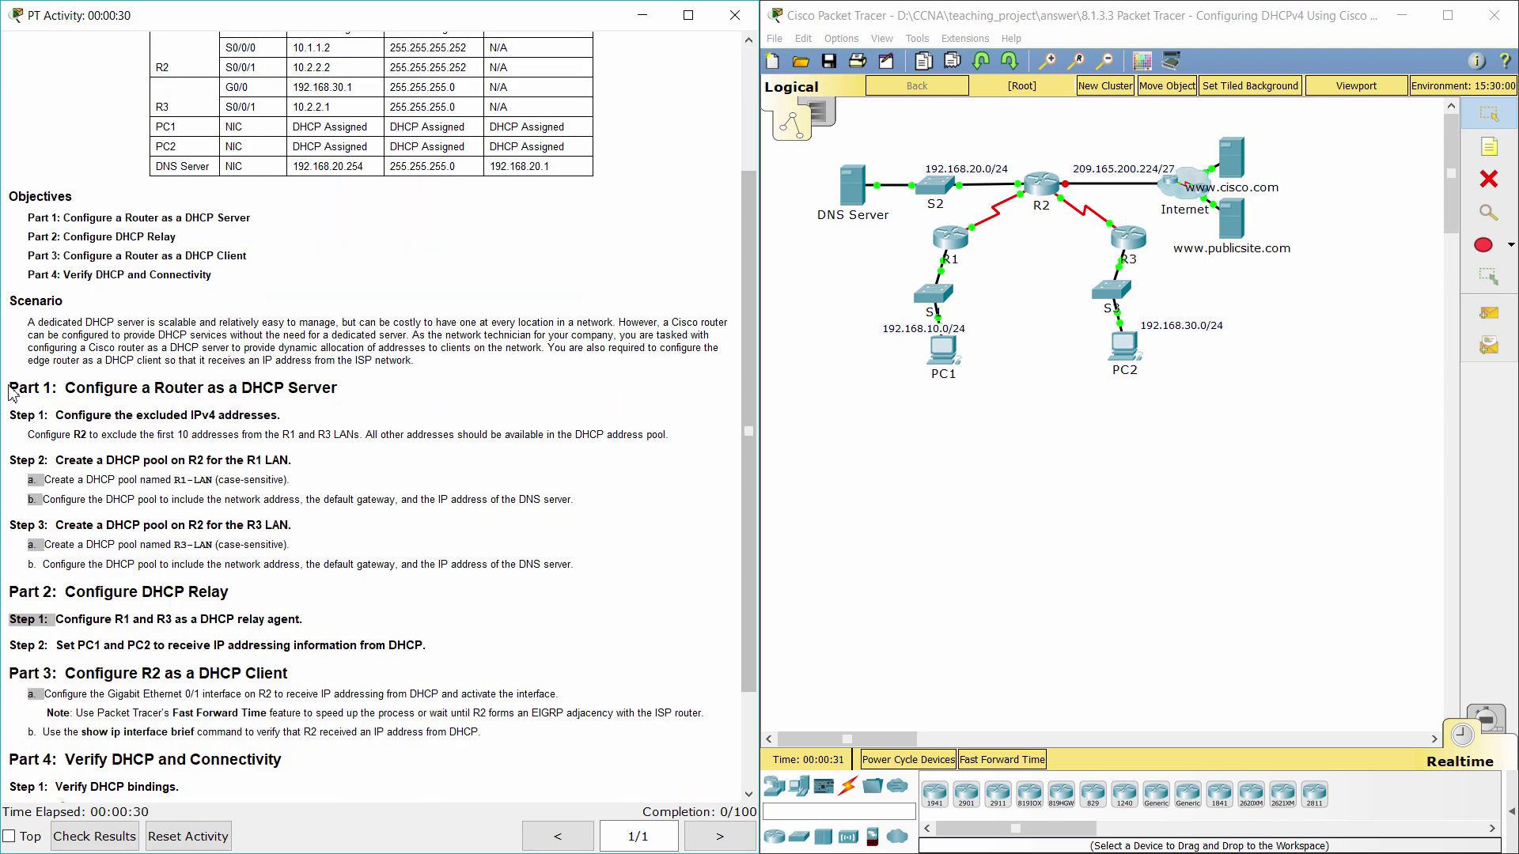
left_click_drag(8, 388, 339, 389)
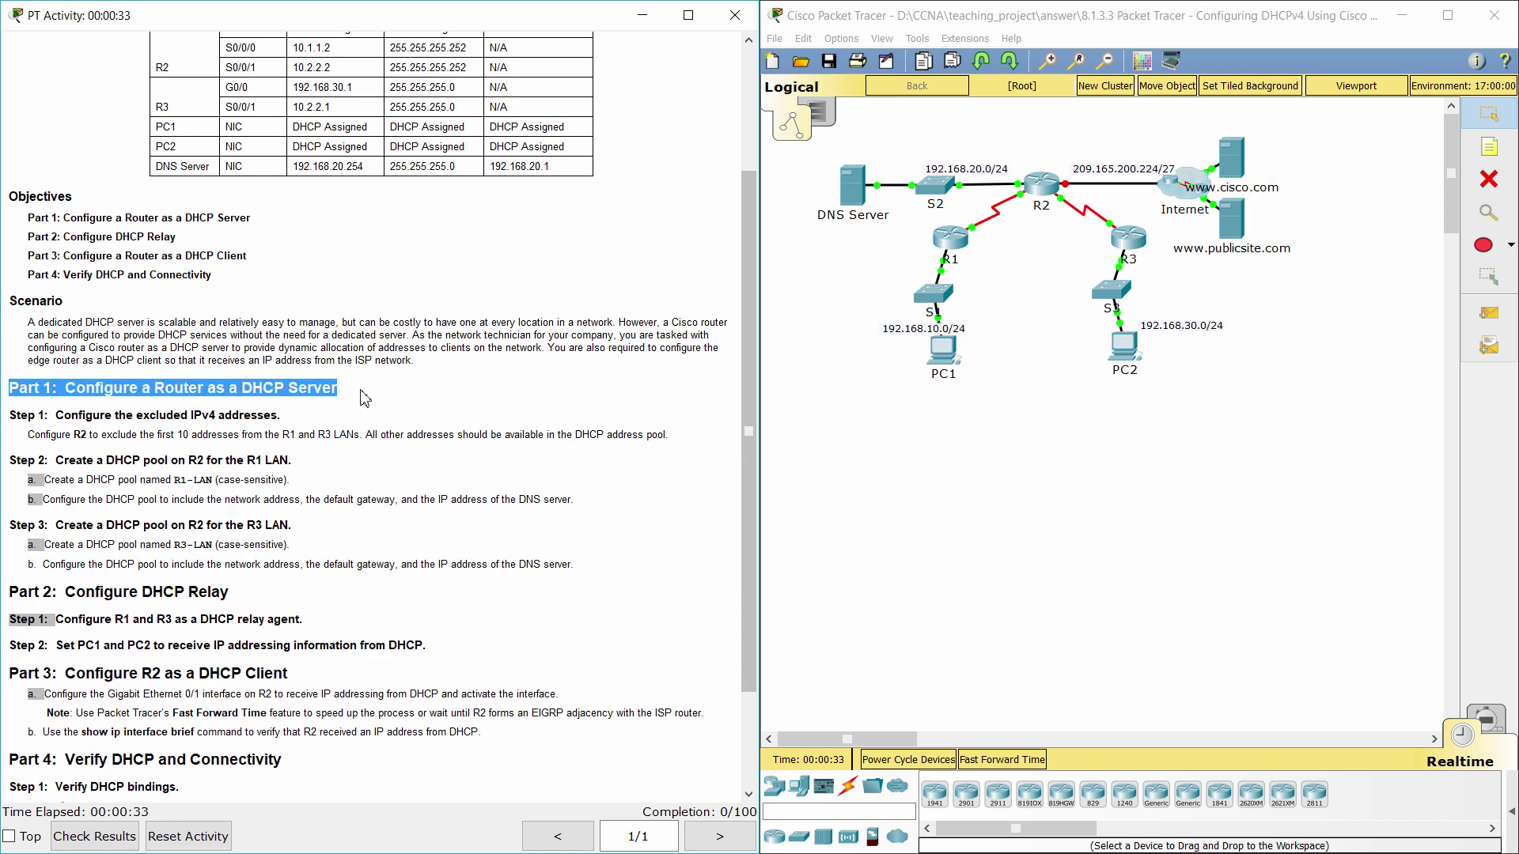
left_click(363, 398)
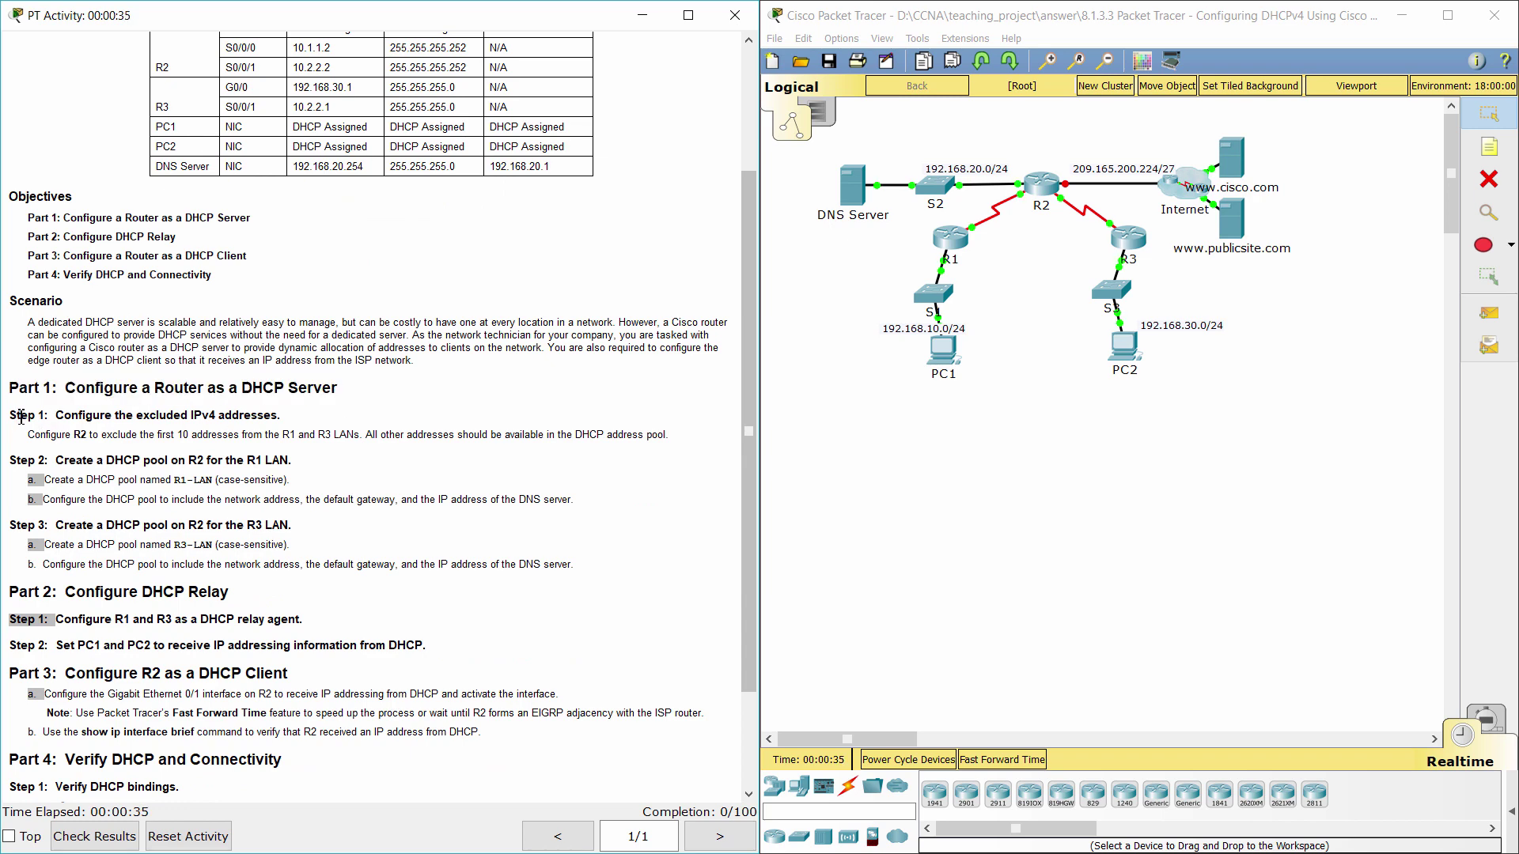
left_click_drag(9, 414, 301, 423)
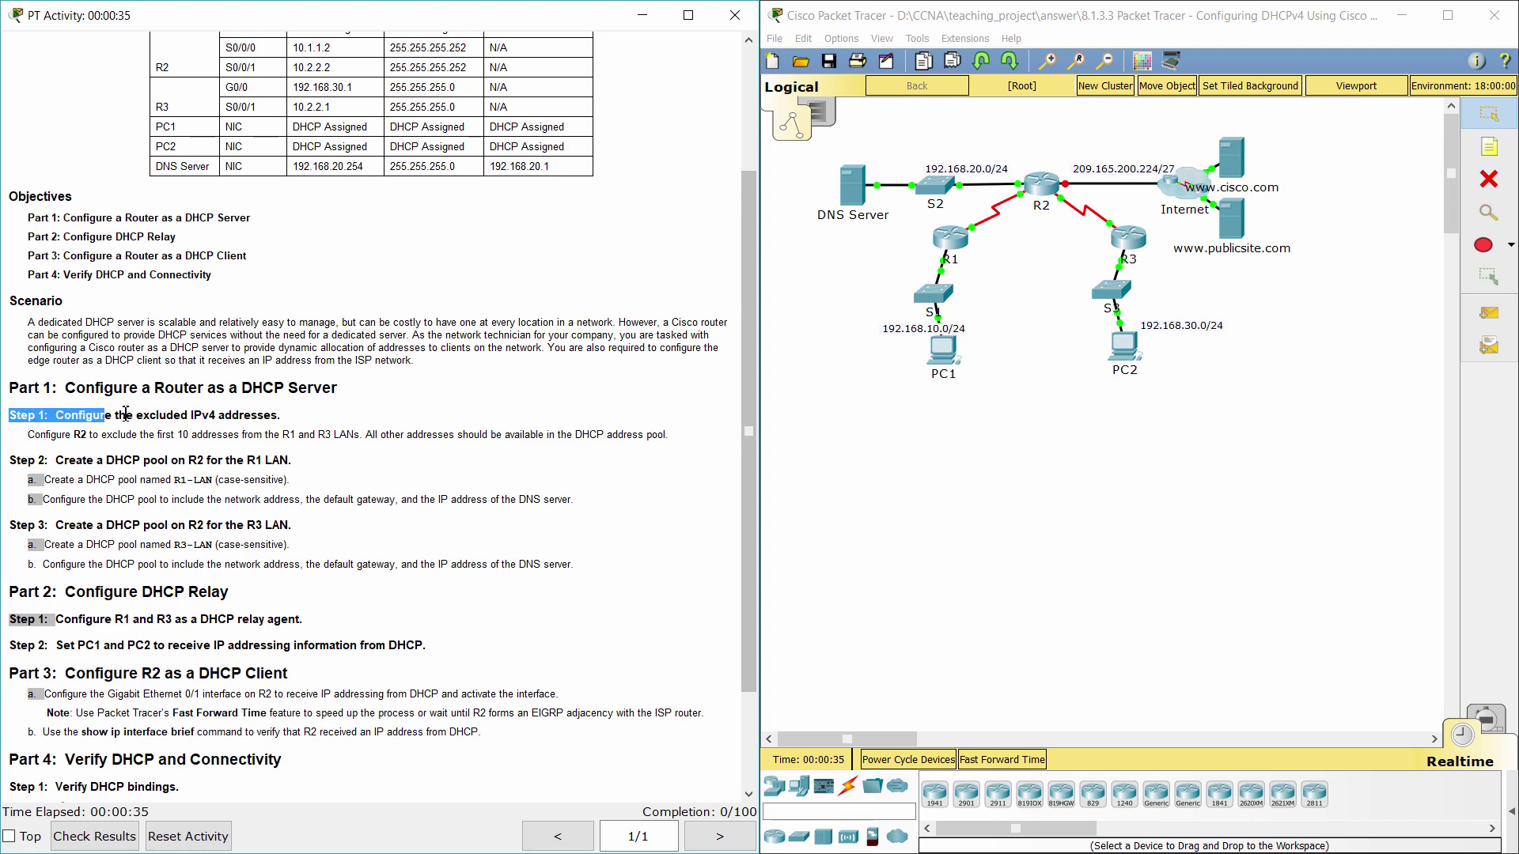
left_click(300, 423)
left_click_drag(28, 434, 367, 432)
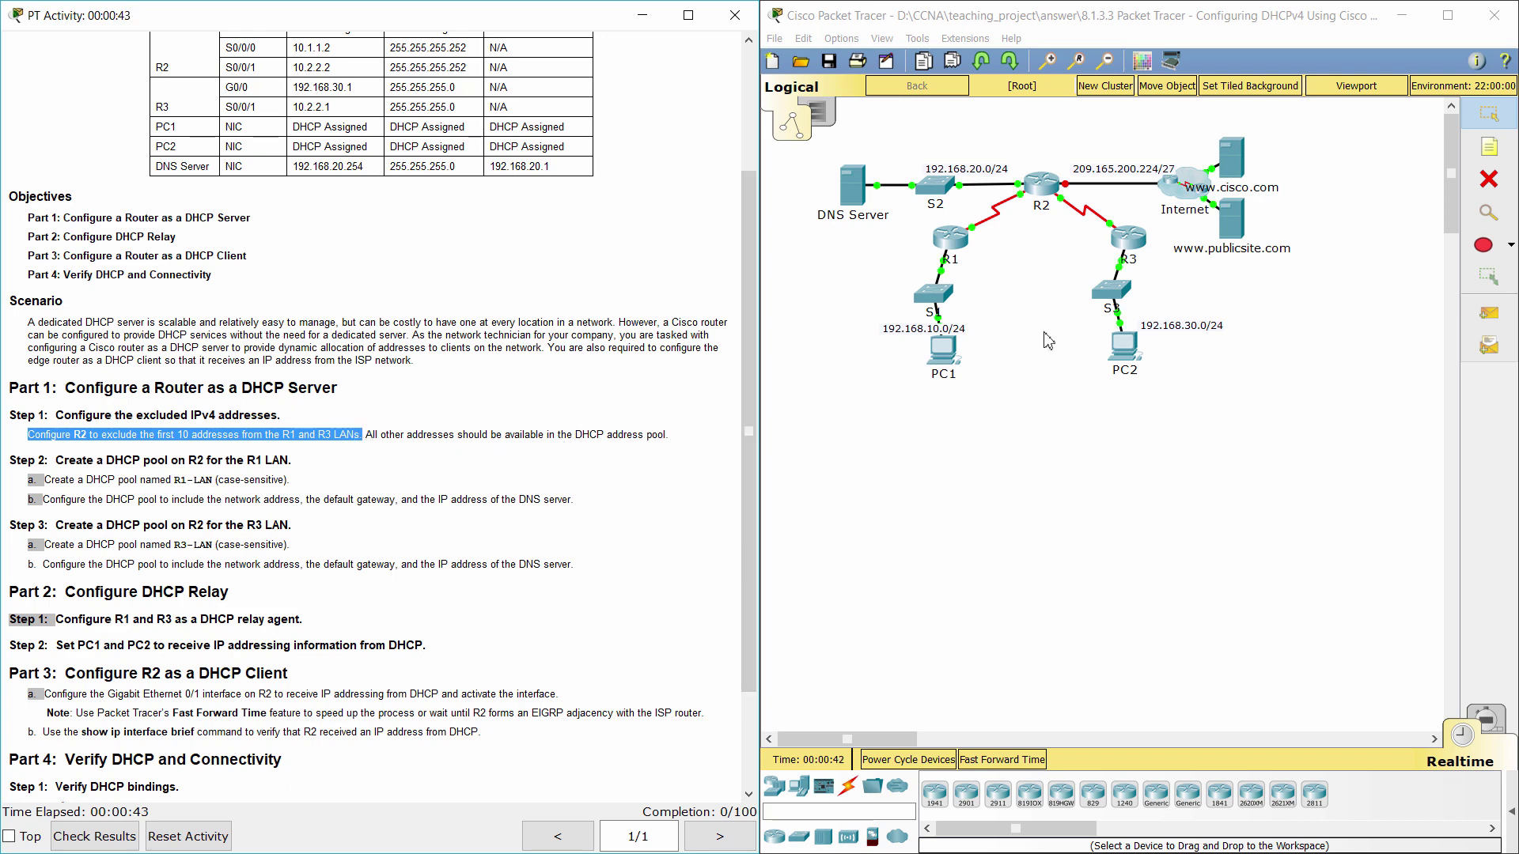
- Open R2's CLI and enter global configuration mode with enable and conf t
left_click(1038, 185)
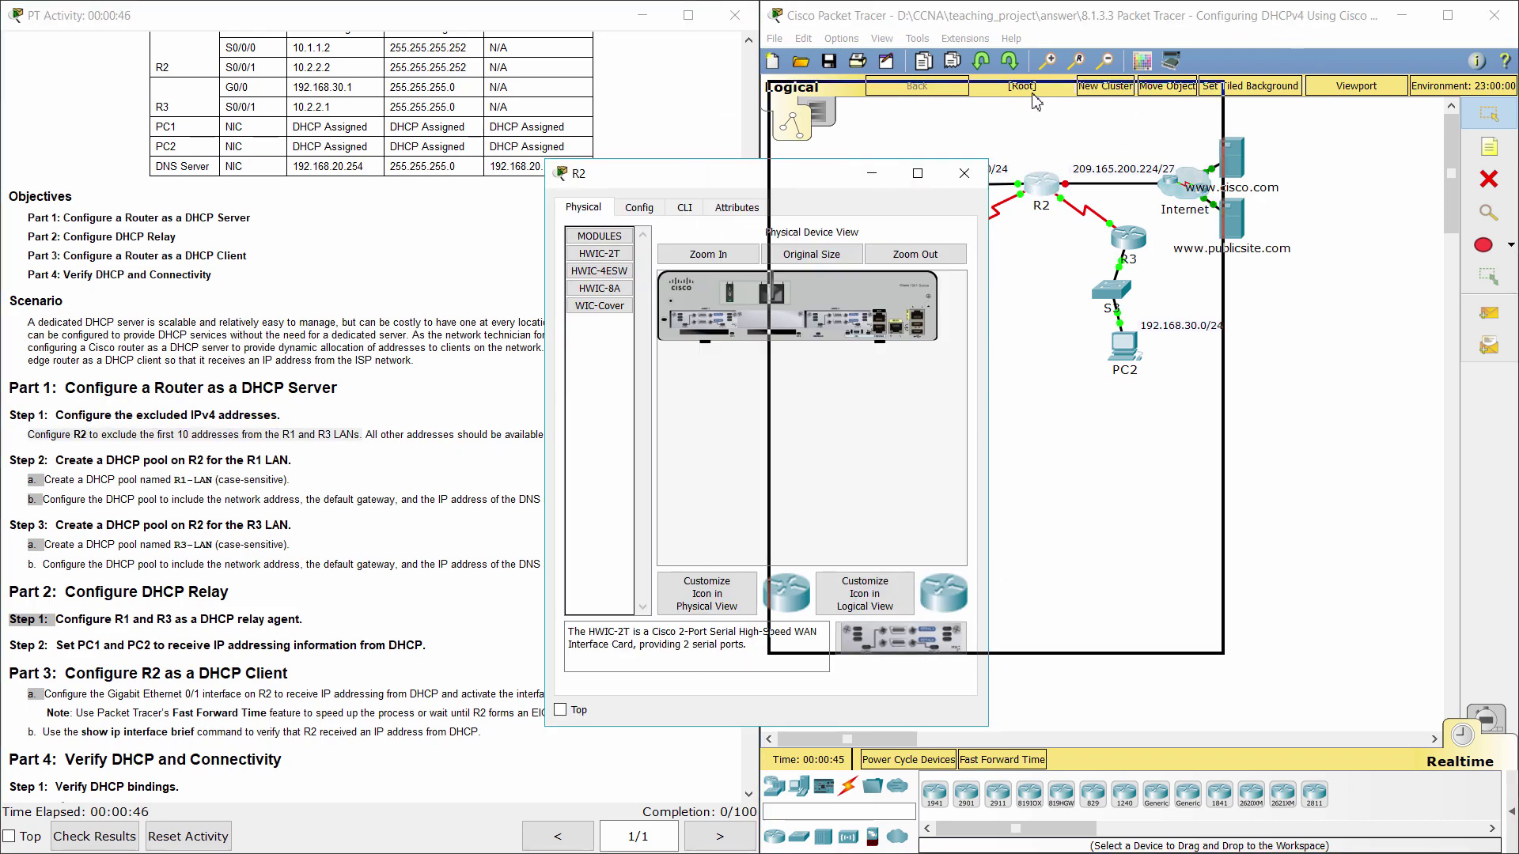
left_click_drag(1032, 100, 1037, 105)
left_click_drag(1216, 356, 1408, 356)
left_click(911, 129)
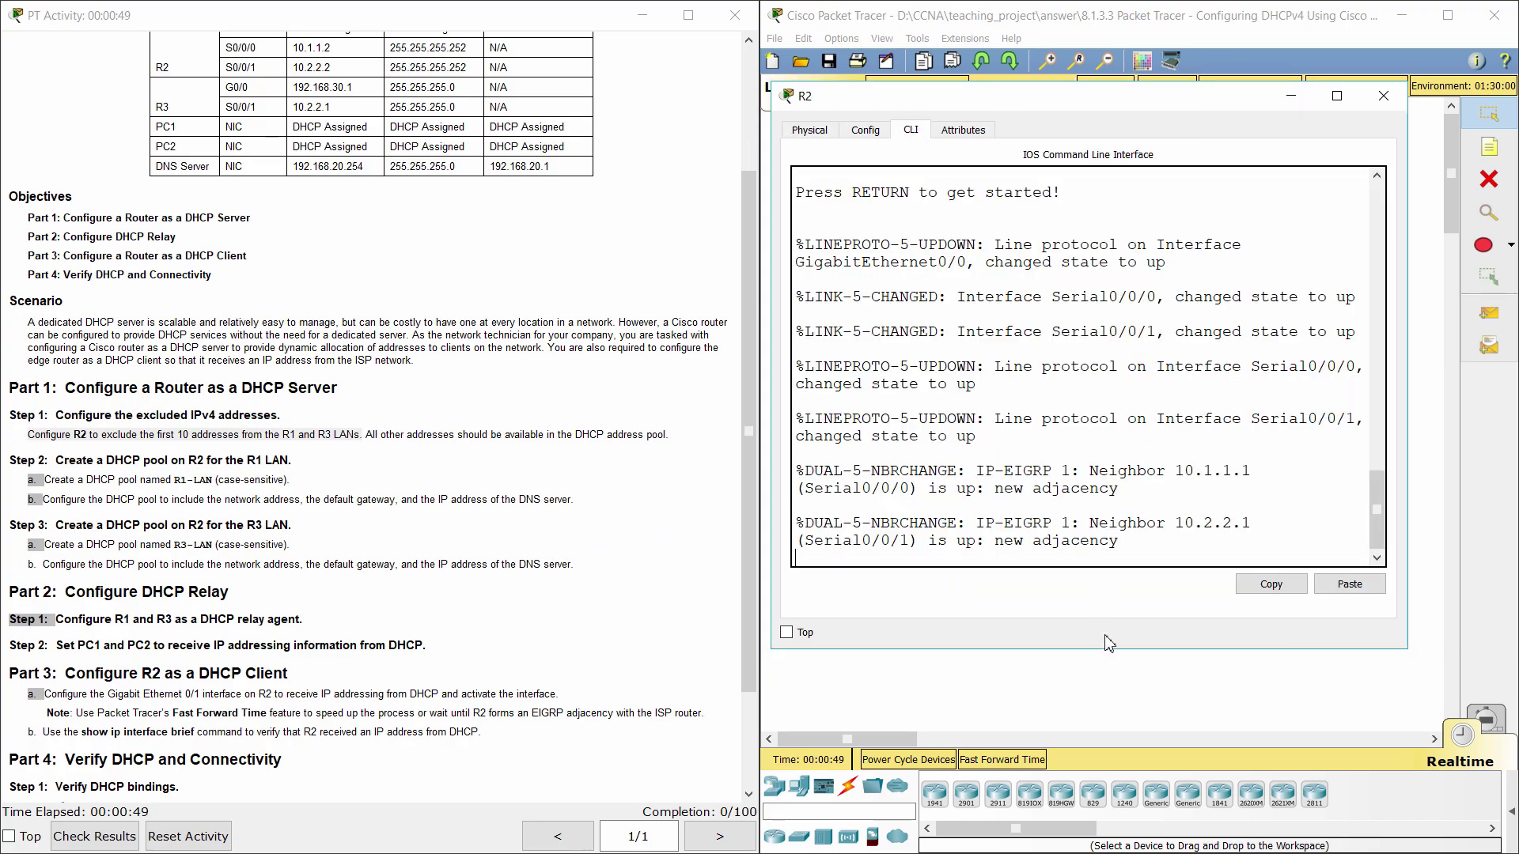
type("ena")
key("Return")
type("c")
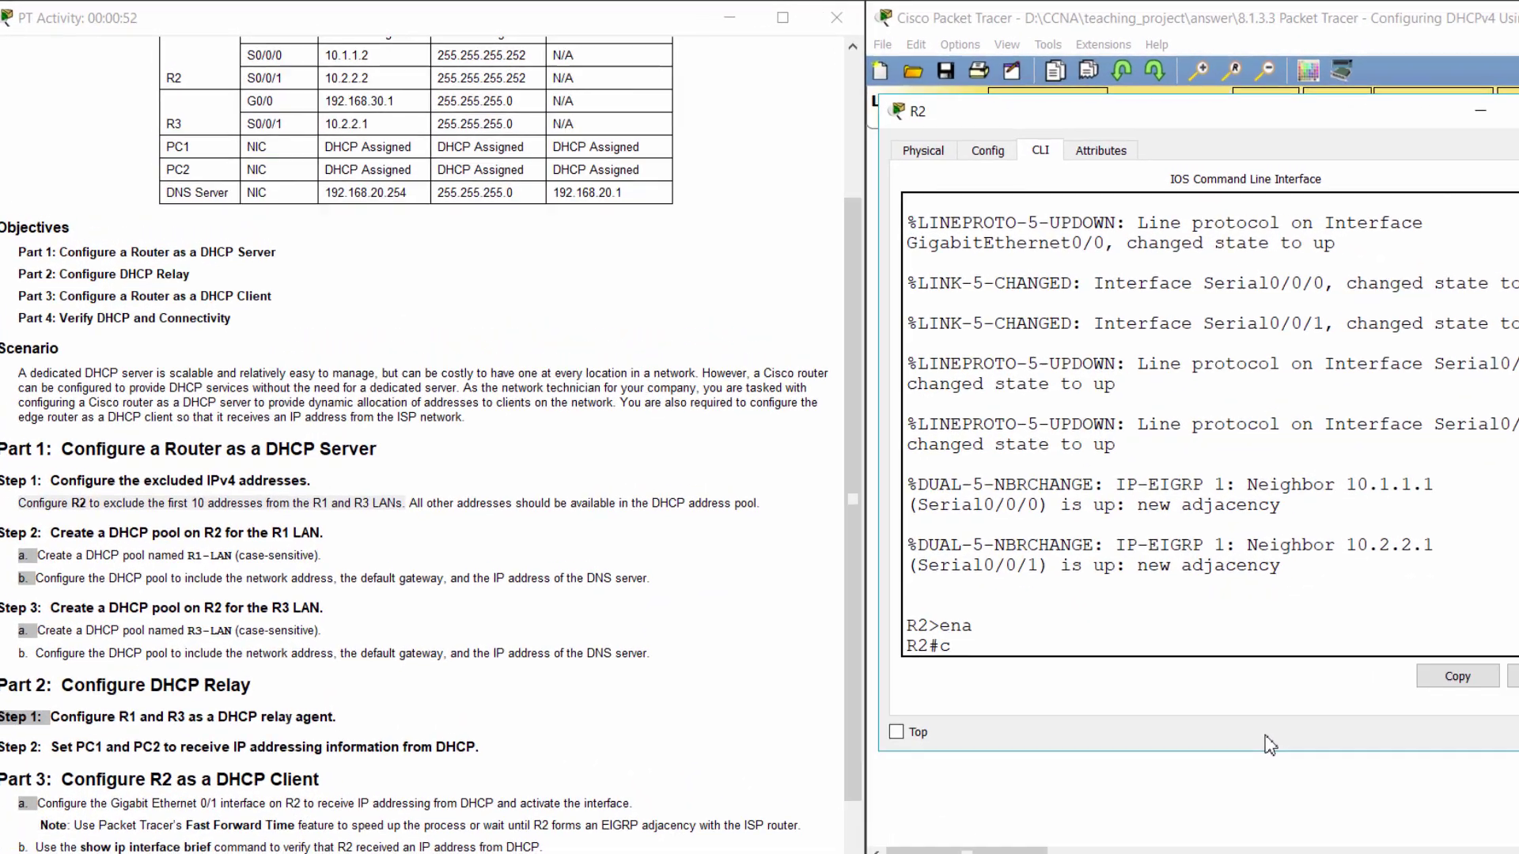
type("onf t")
key("Return")
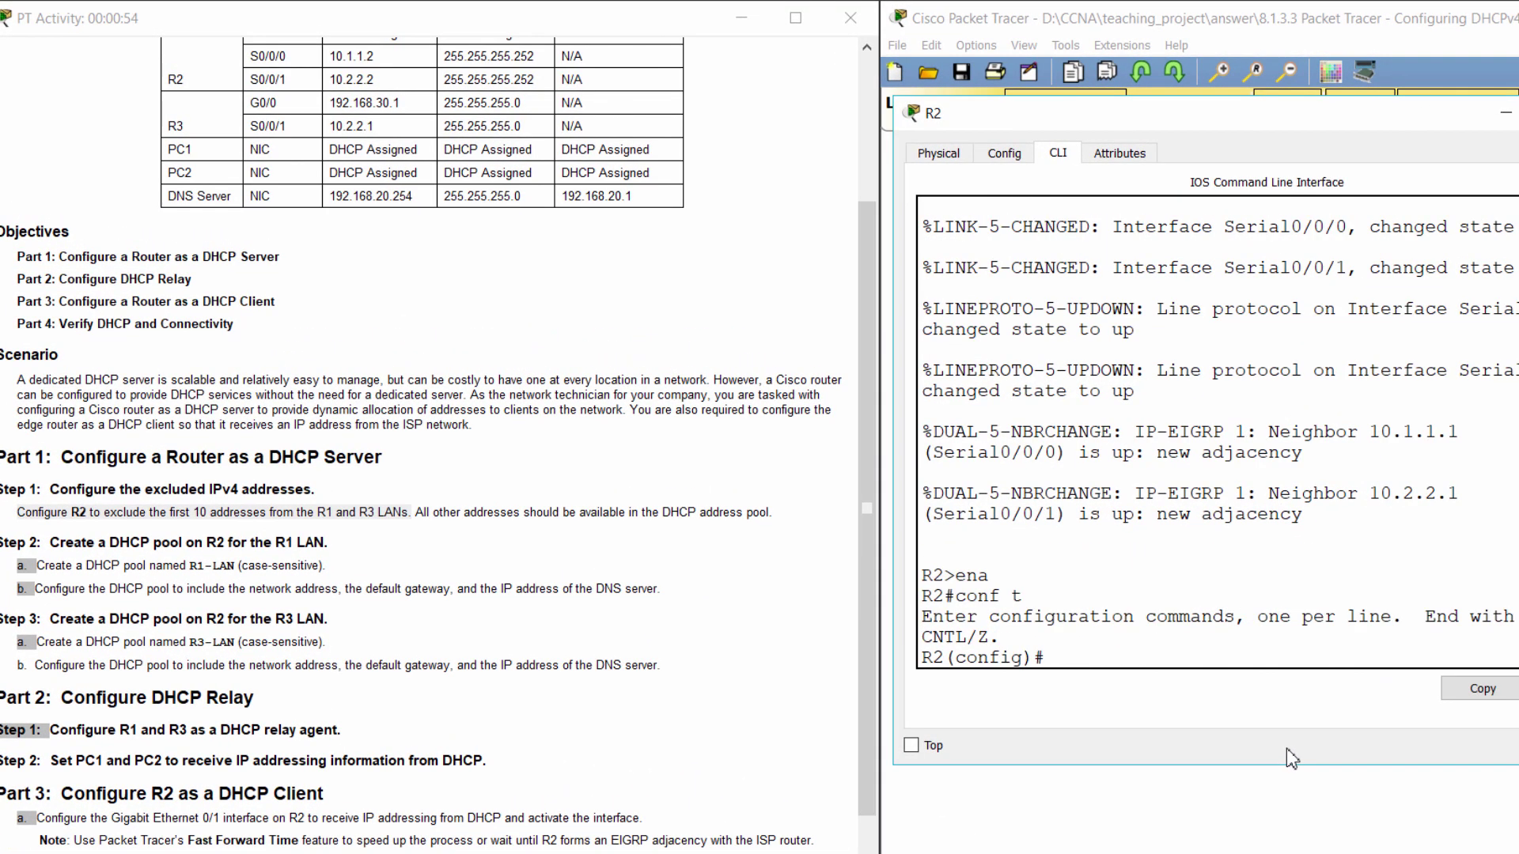
- Exclude 192.168.10.1–192.168.10.10 and 192.168.30.1–192.168.30.10 from DHCP on R2
type("ip")
type(" dhcp")
type(" exclu")
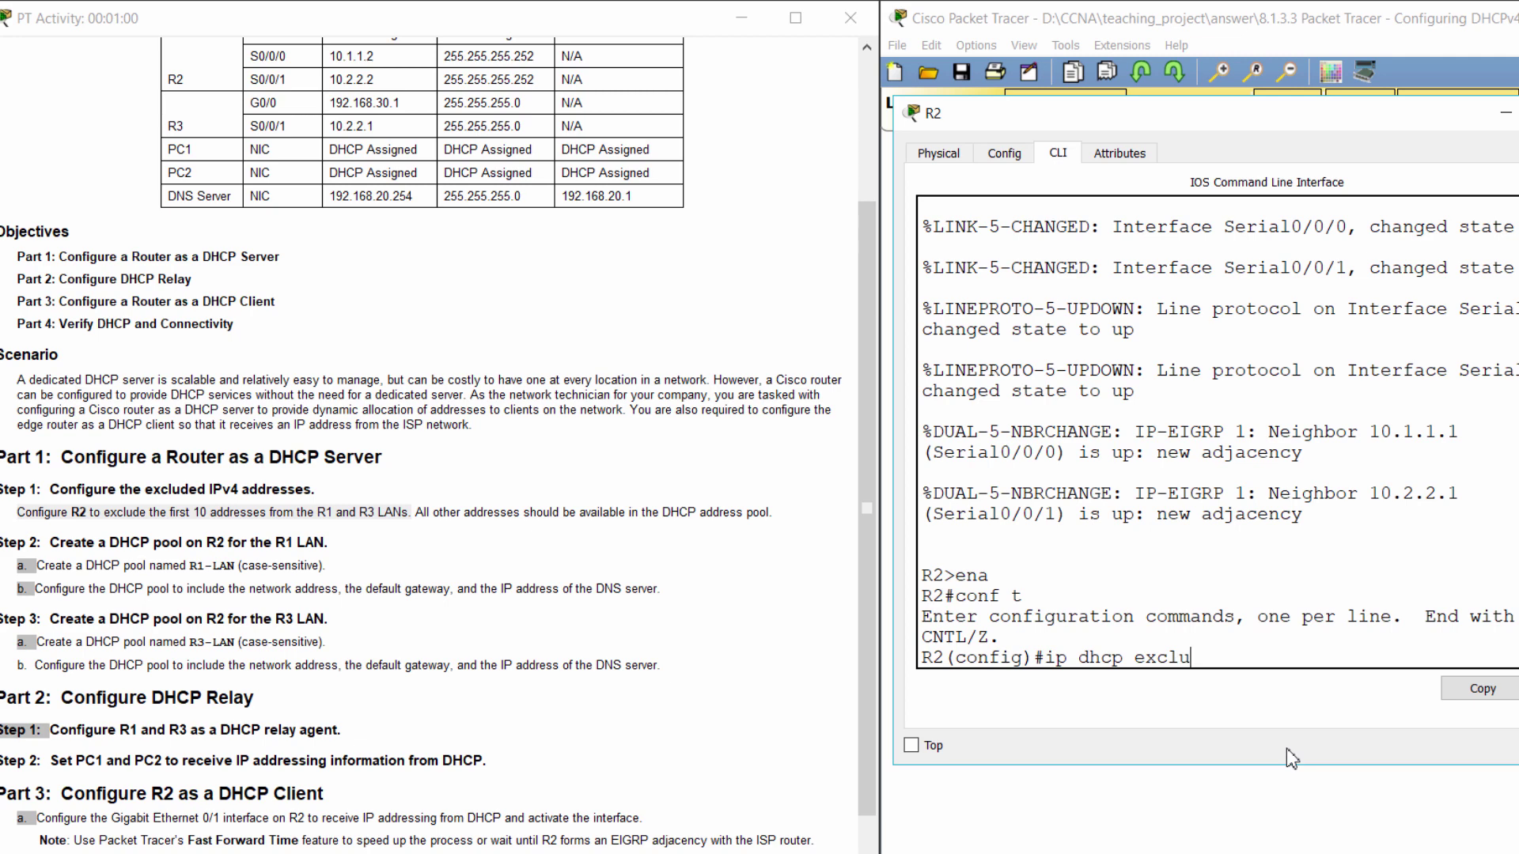
type("ded-address ")
type("192.")
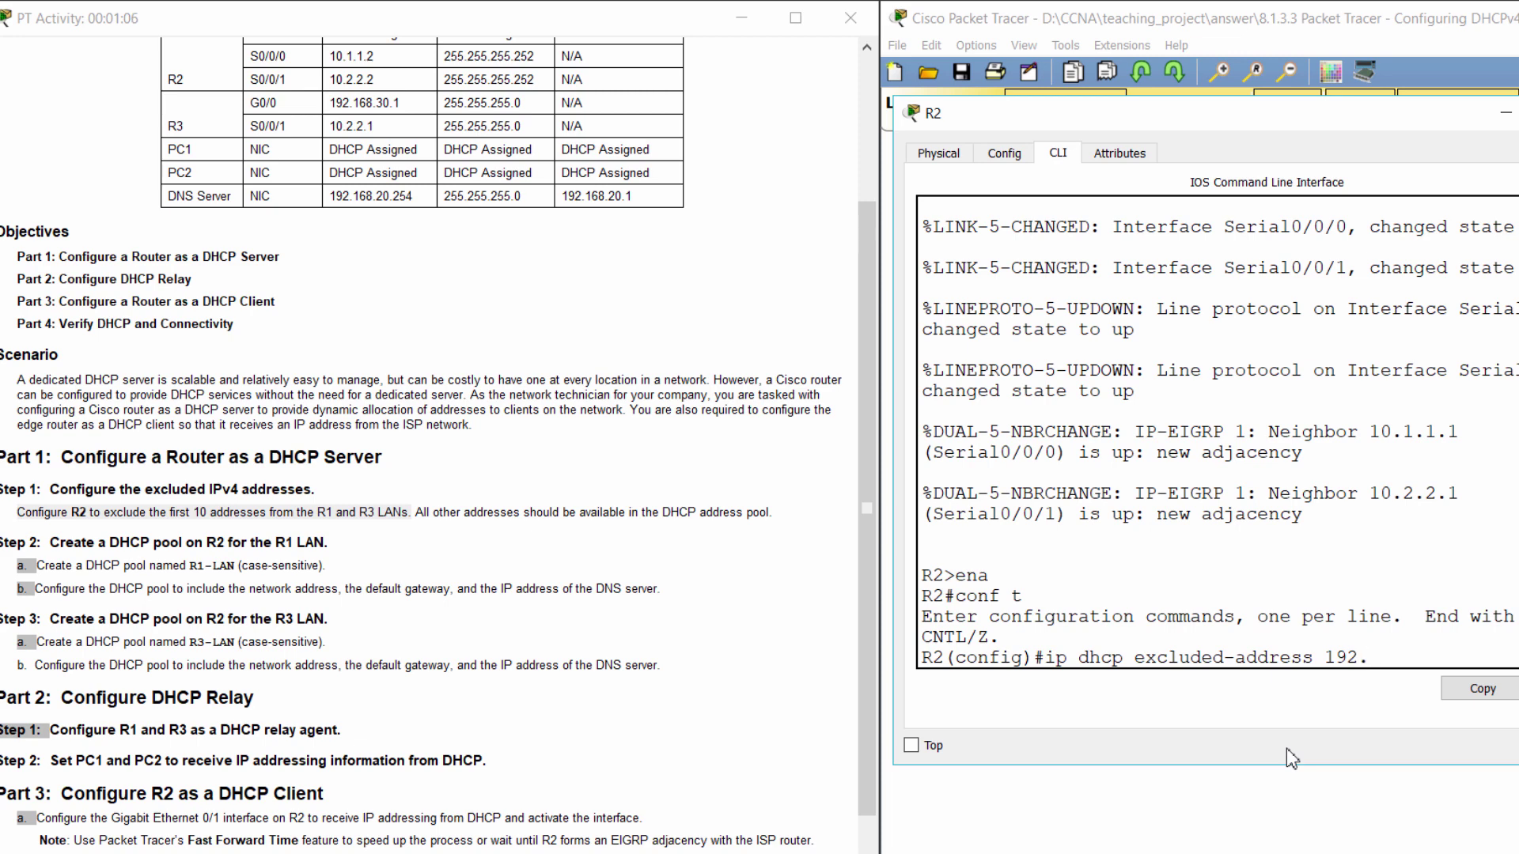
type("168")
type(".10.1 192.")
type("168.")
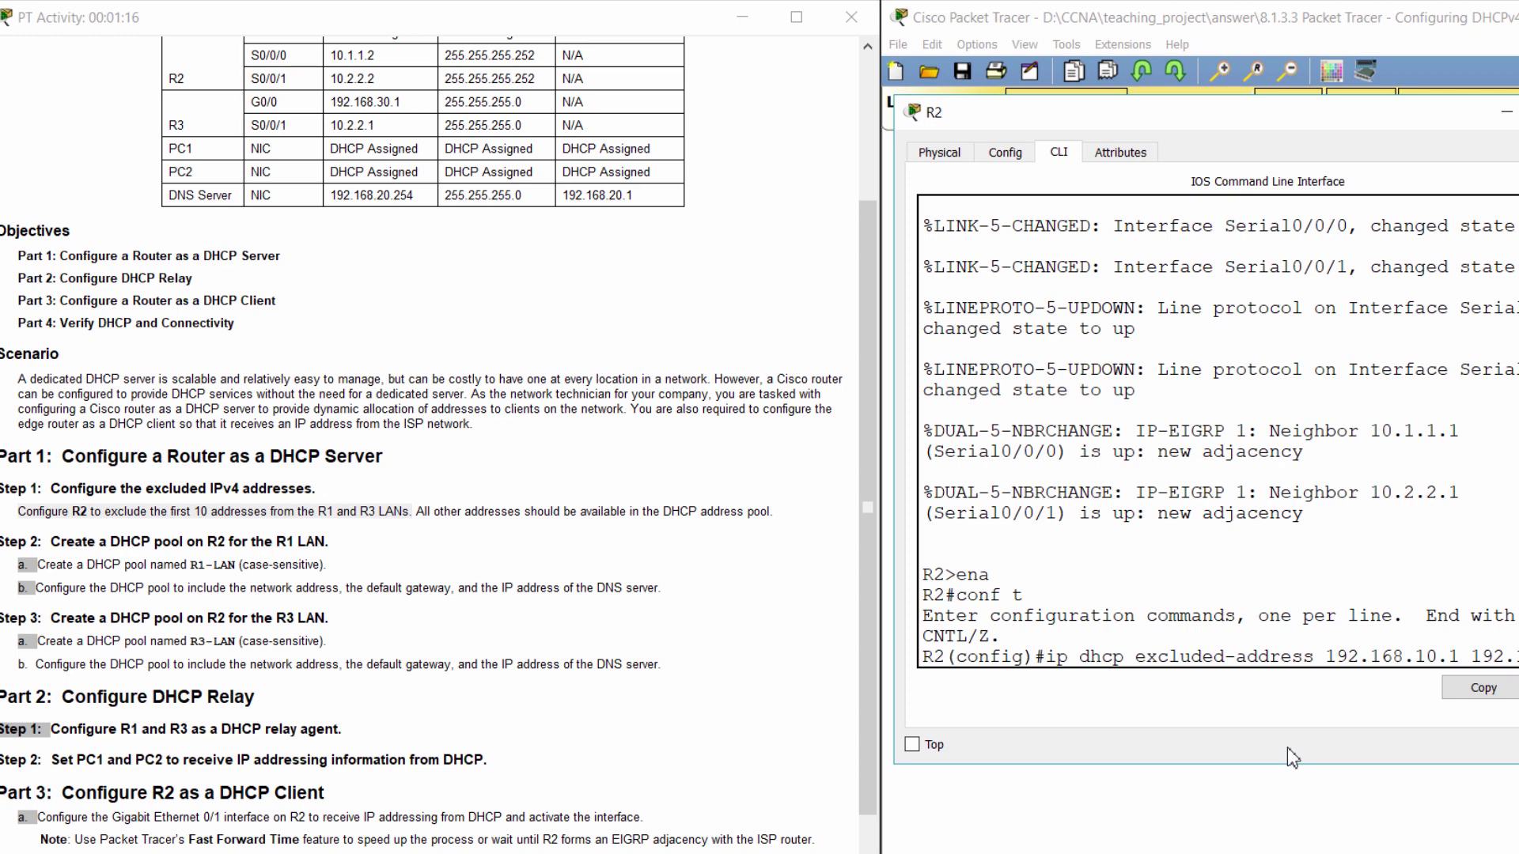
type("10.1")
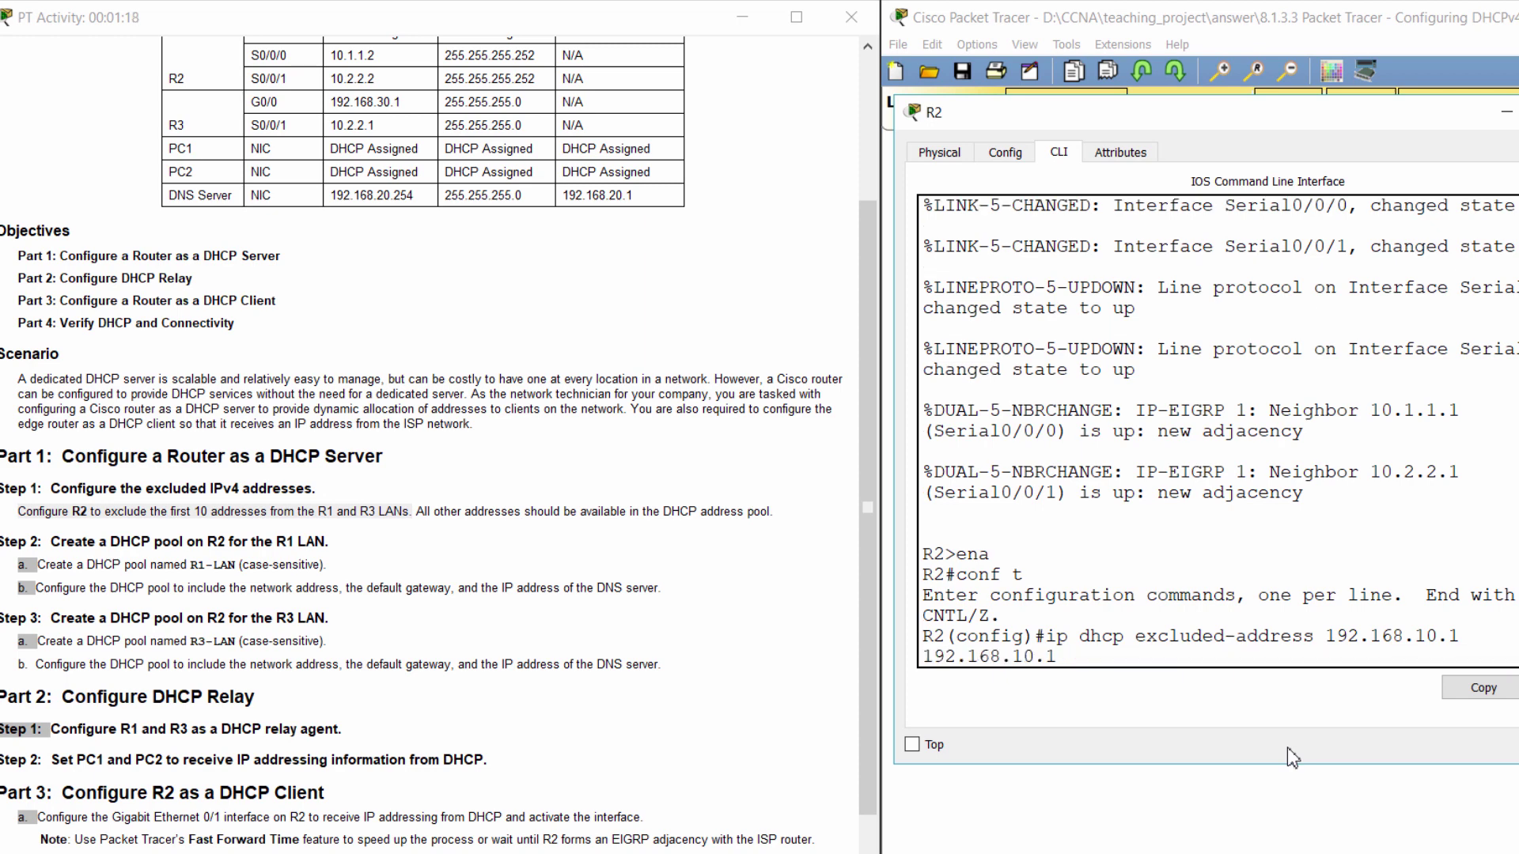
type("0")
left_click_drag(894, 541, 767, 542)
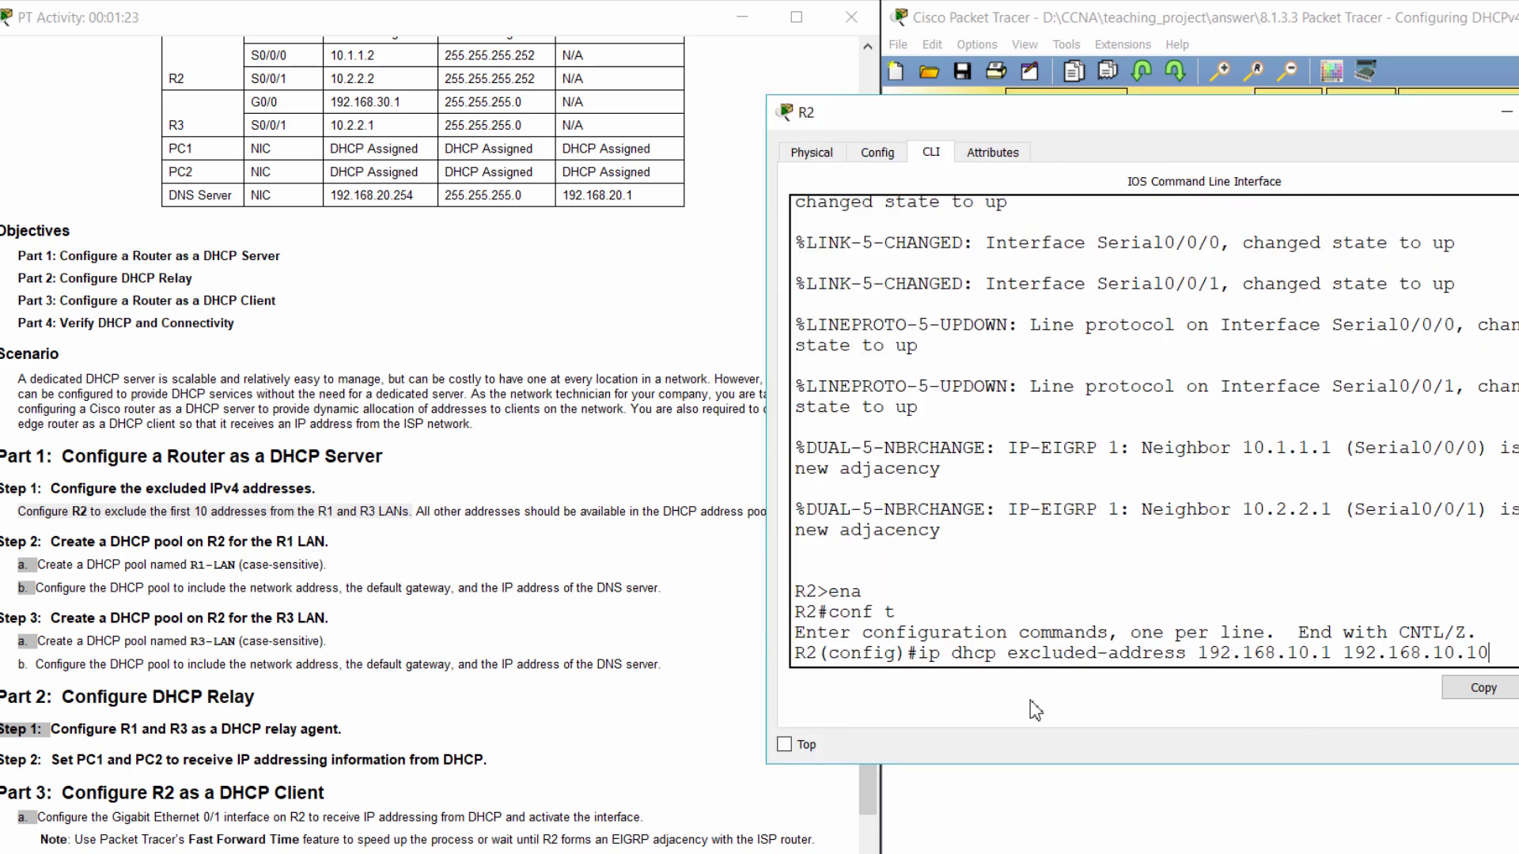
left_click_drag(1503, 650, 1198, 655)
left_click(1203, 791)
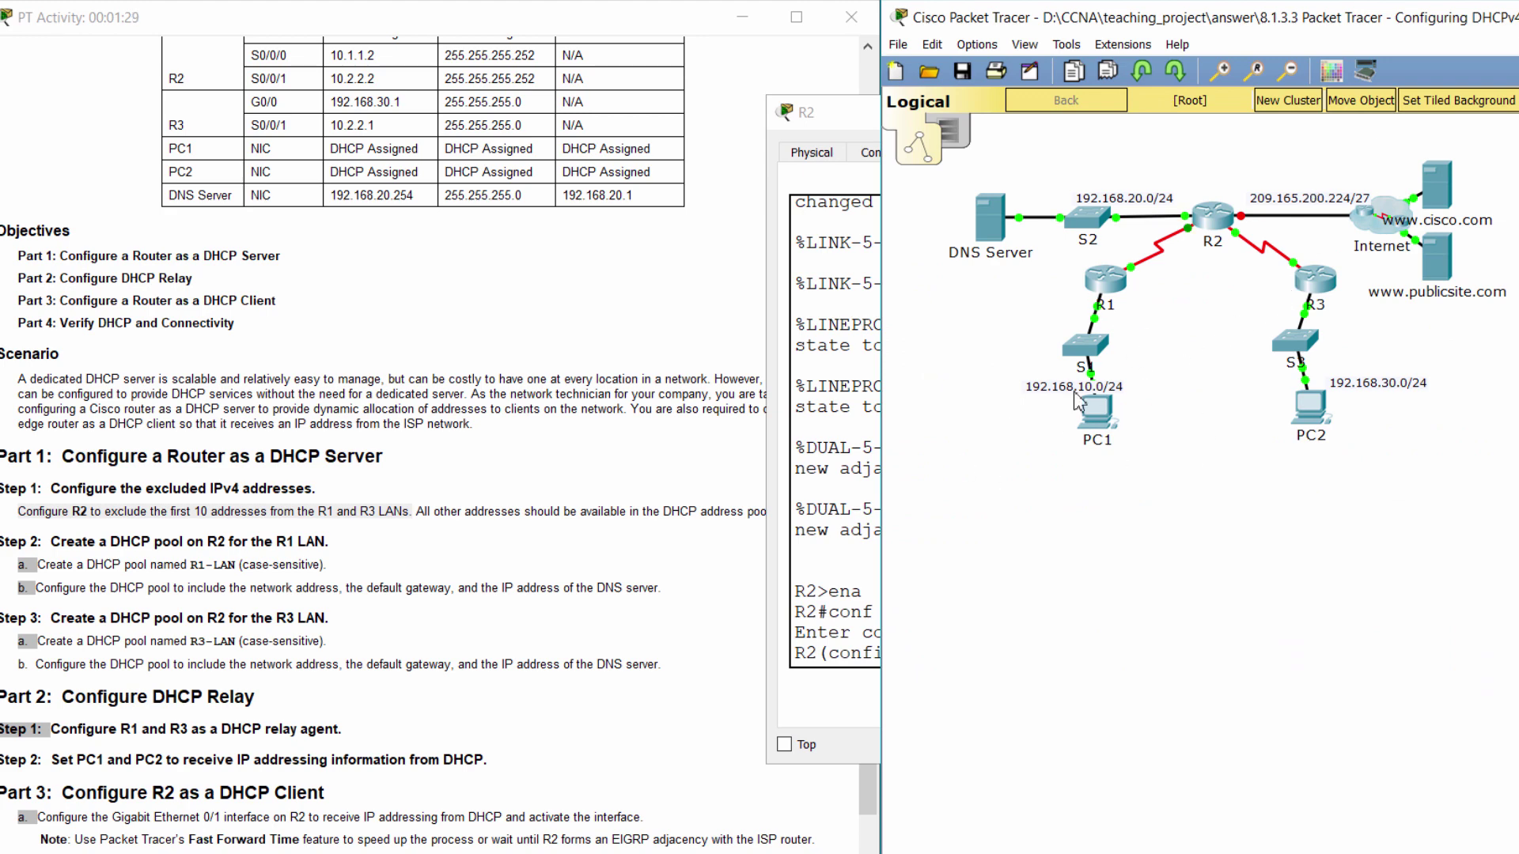
left_click(865, 706)
left_click(1506, 653)
key("Return")
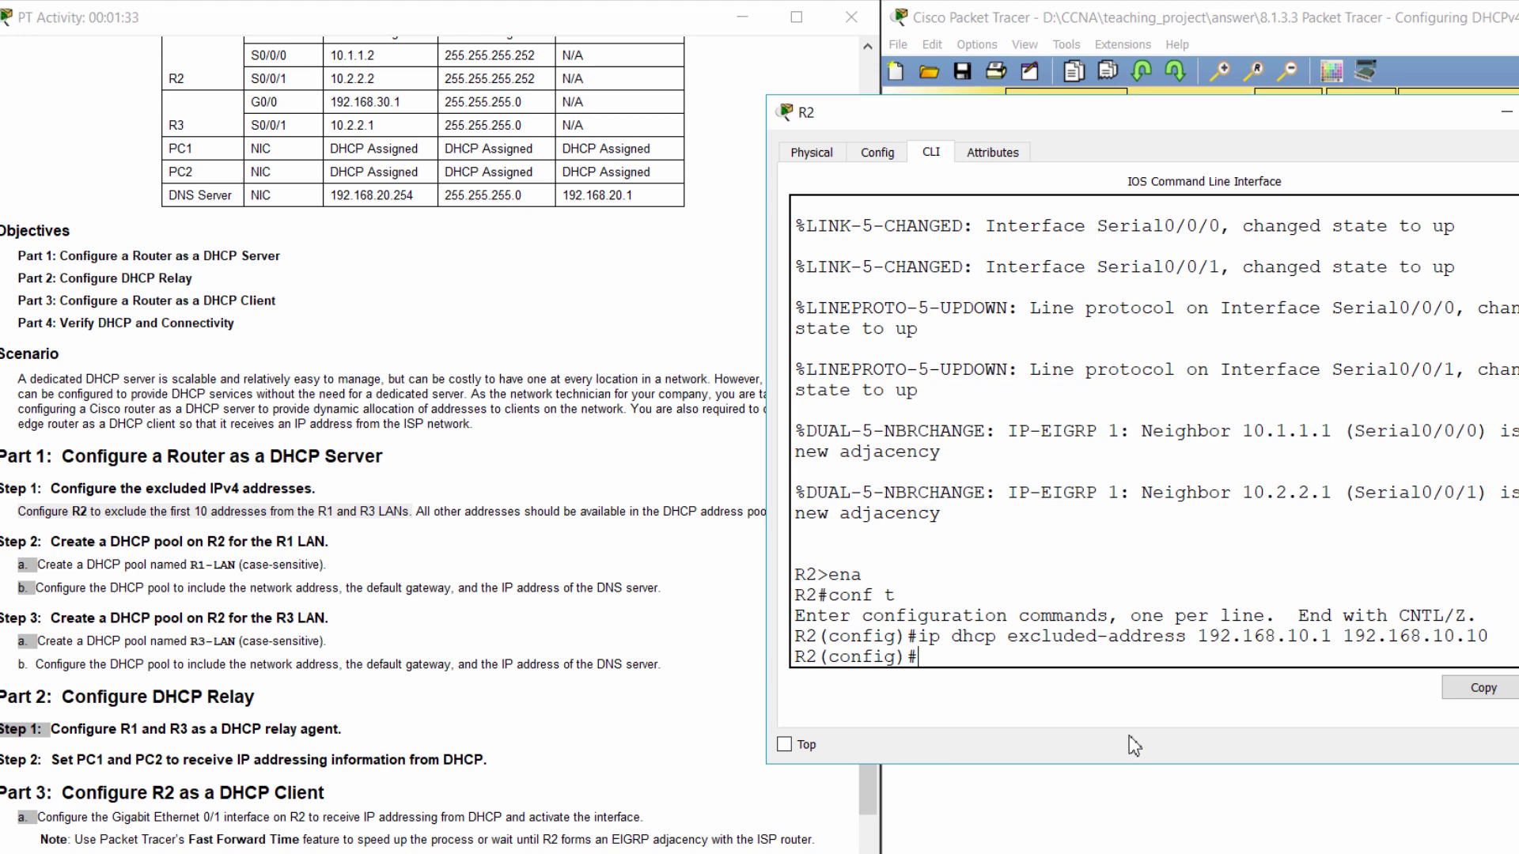
type("ip dhcp exc")
type("lude")
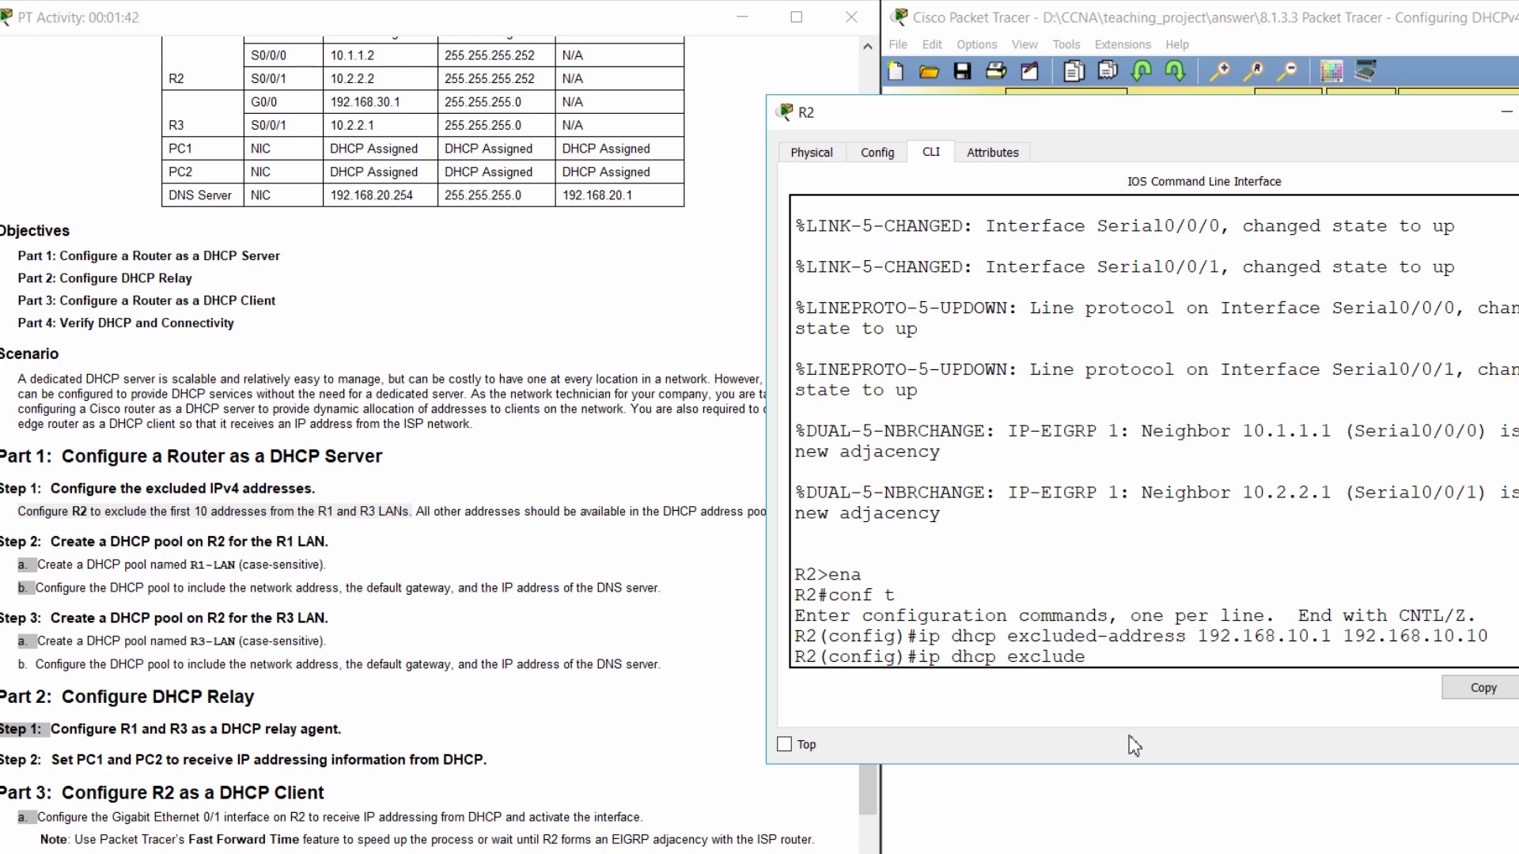
type("d-address")
type(" 192.")
type("1")
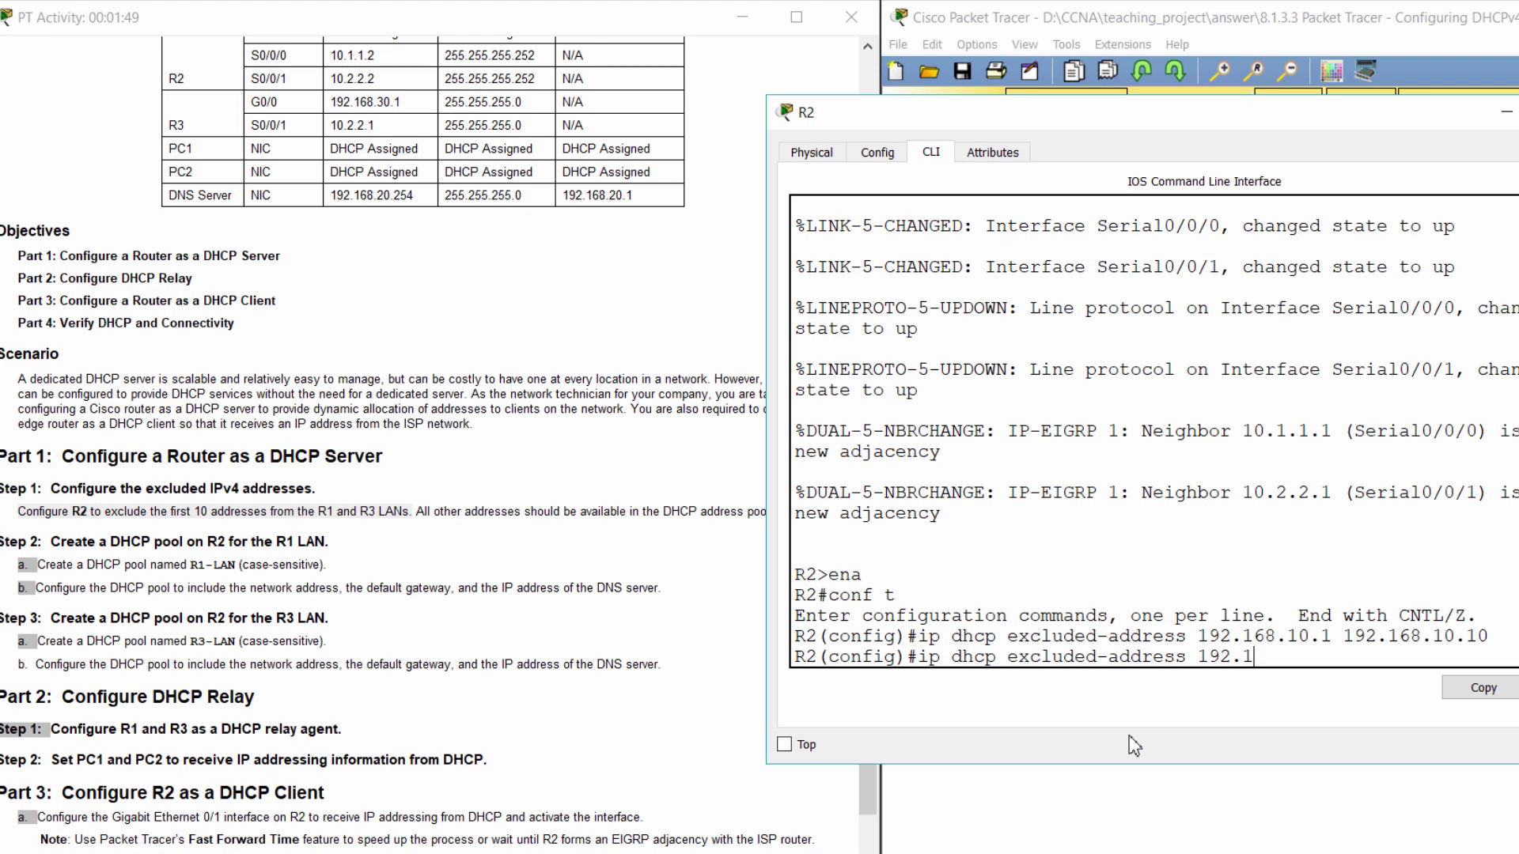
type("68.30.1 1")
type("92.168.30.10")
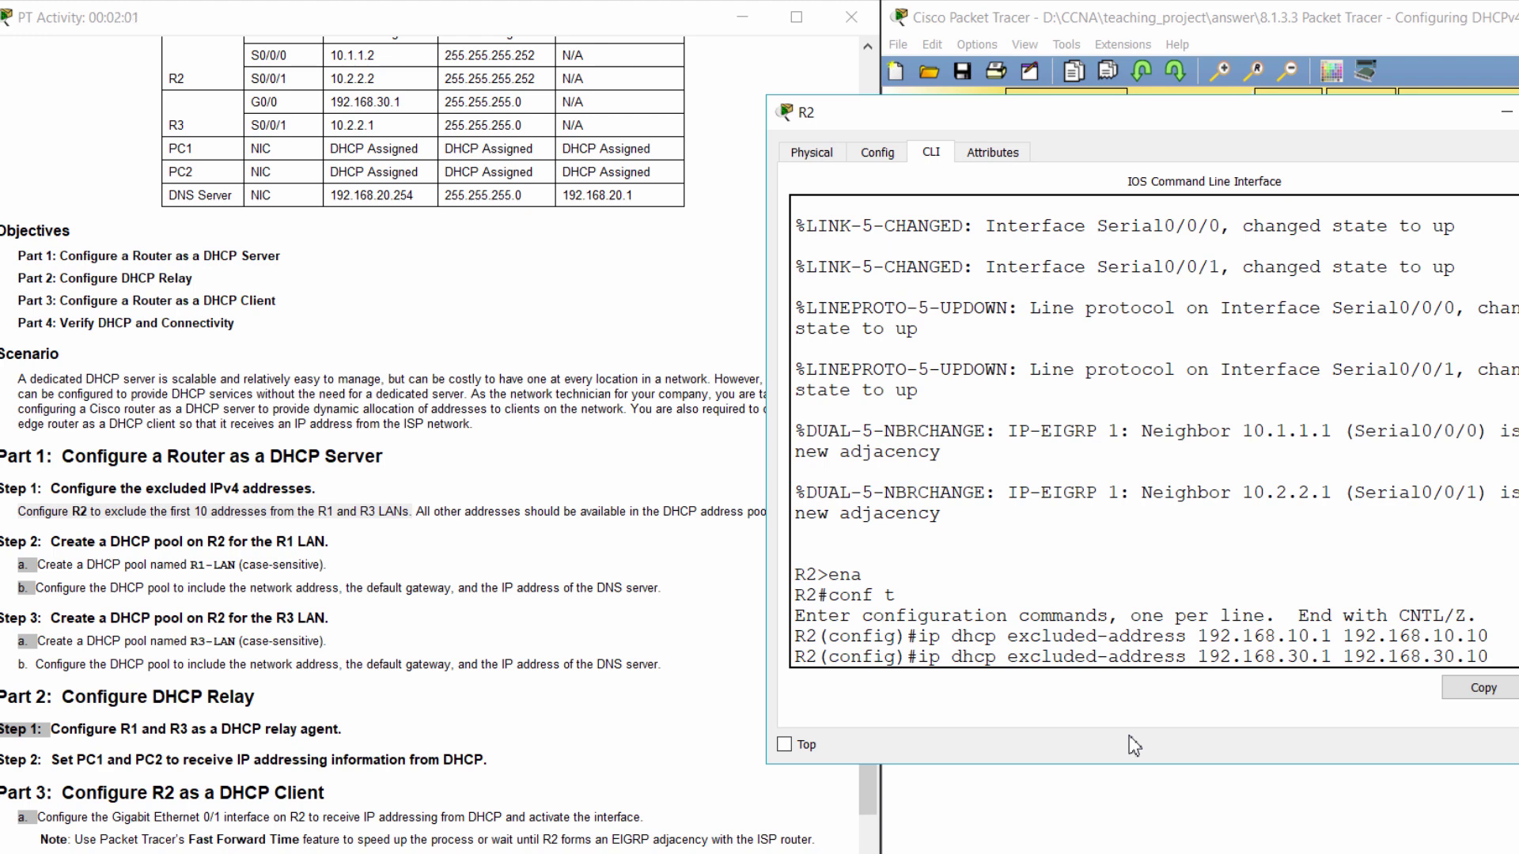
key("Return")
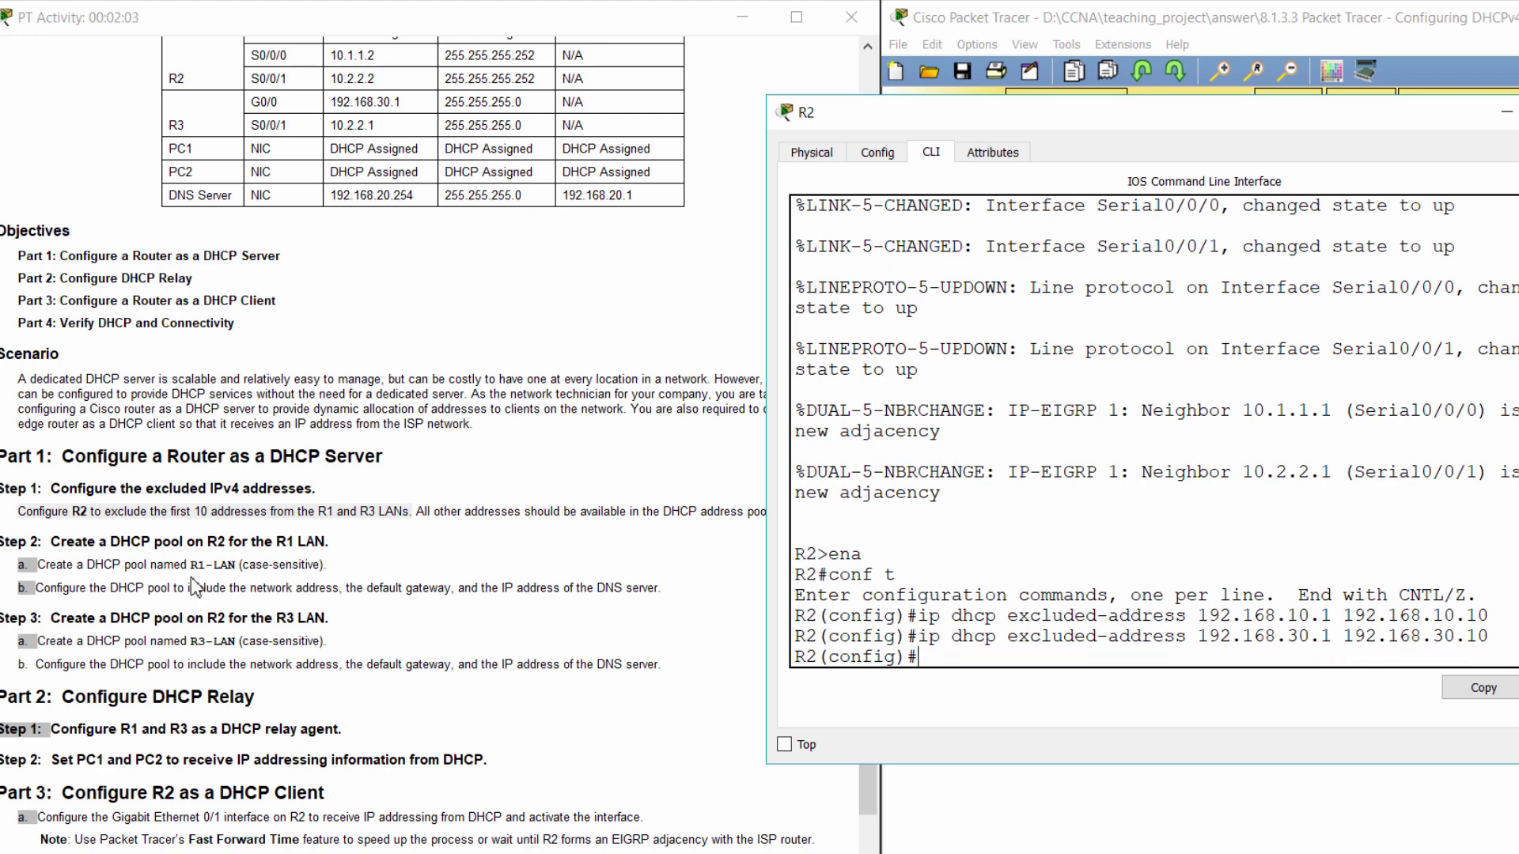
- Create DHCP pool R1-LAN on R2 after reviewing the Step 2 instructions
left_click(198, 577)
left_click_drag(6, 534, 345, 544)
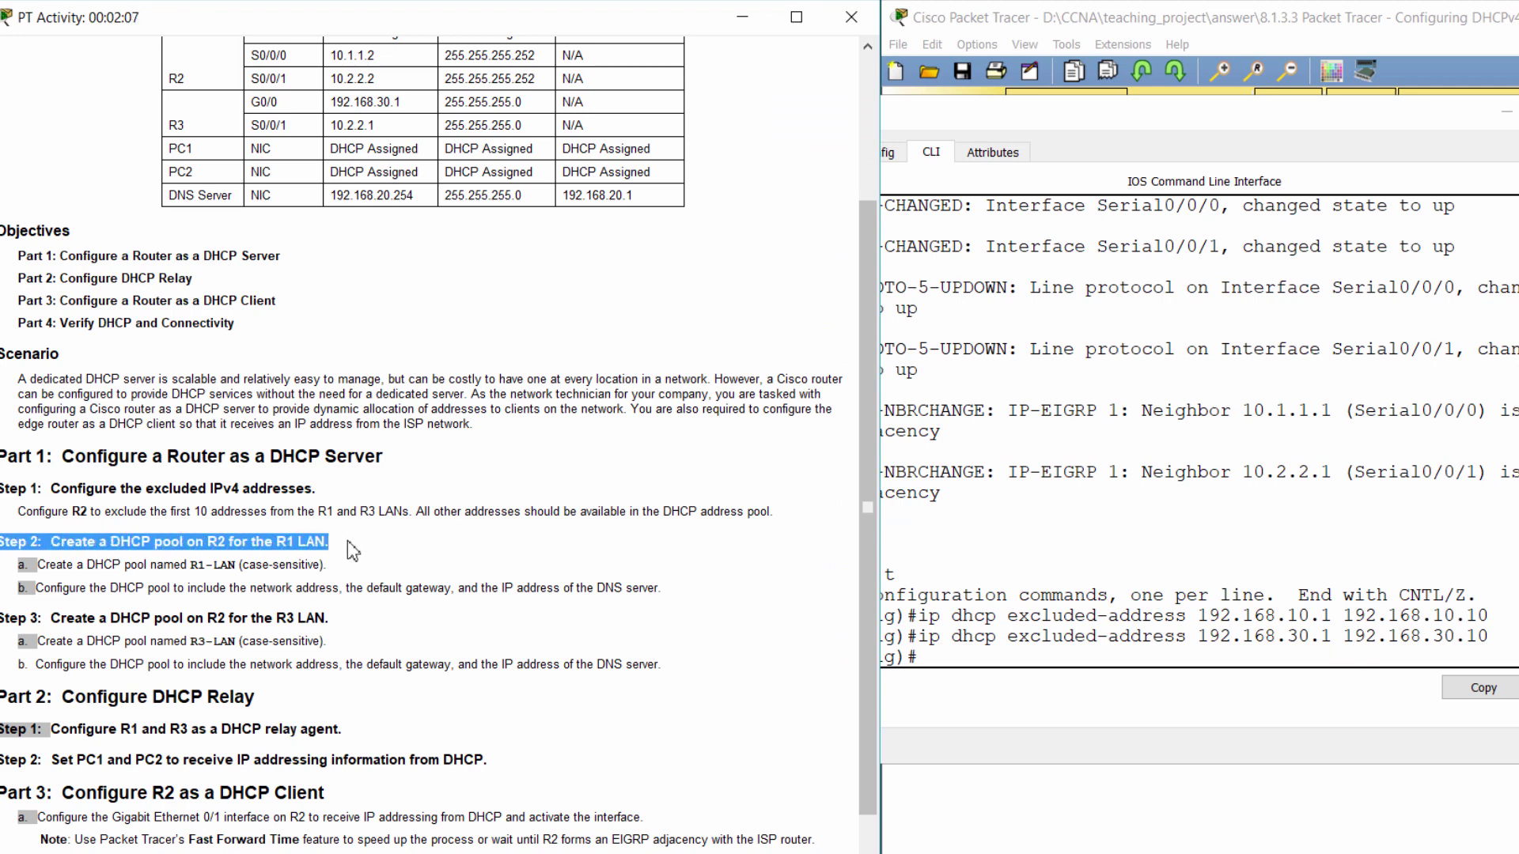
left_click(299, 565)
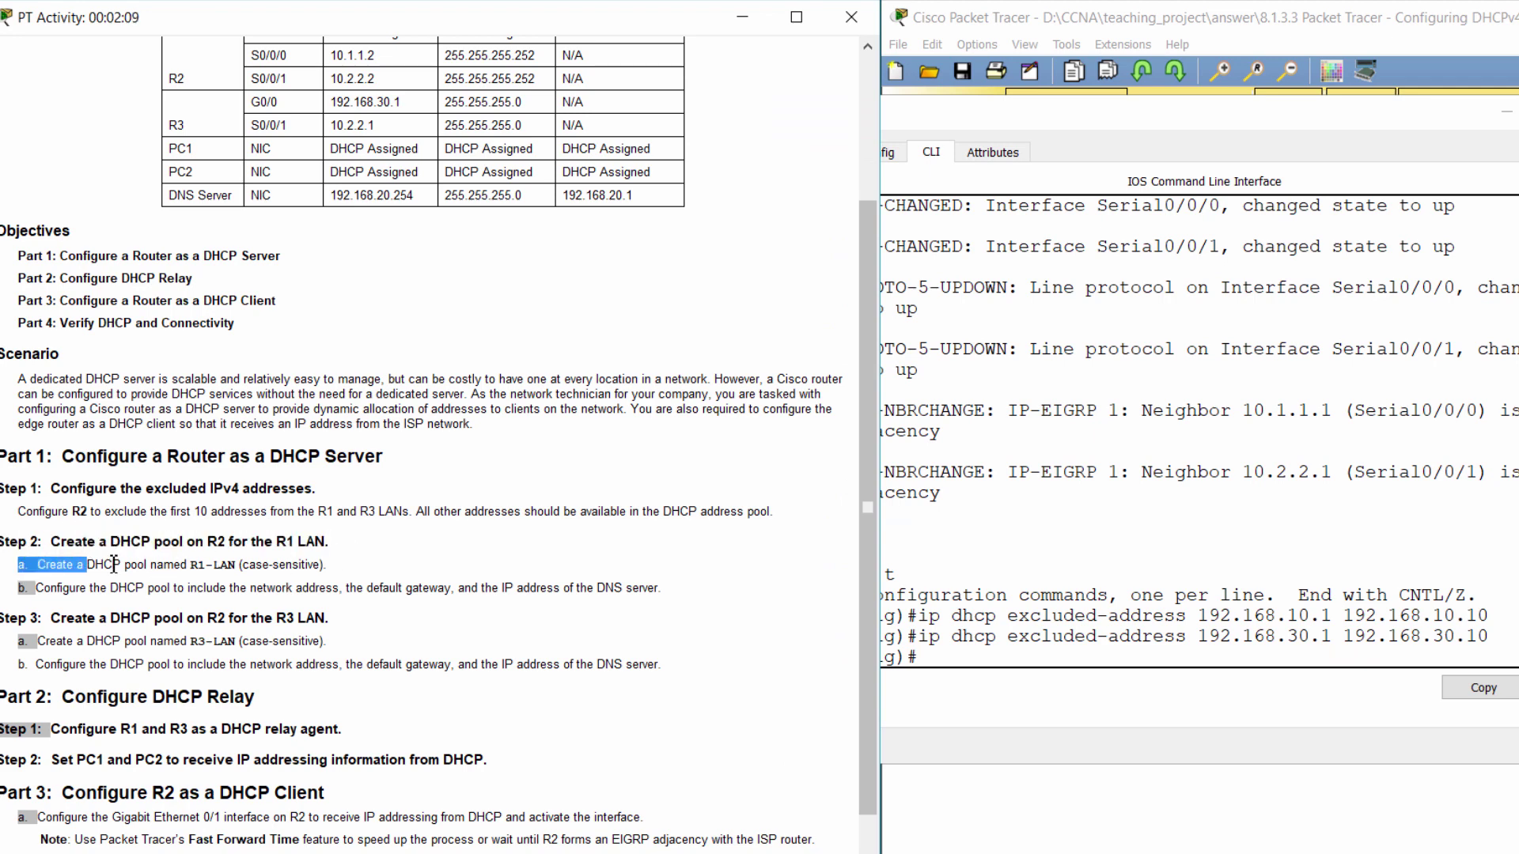
left_click_drag(18, 569, 344, 563)
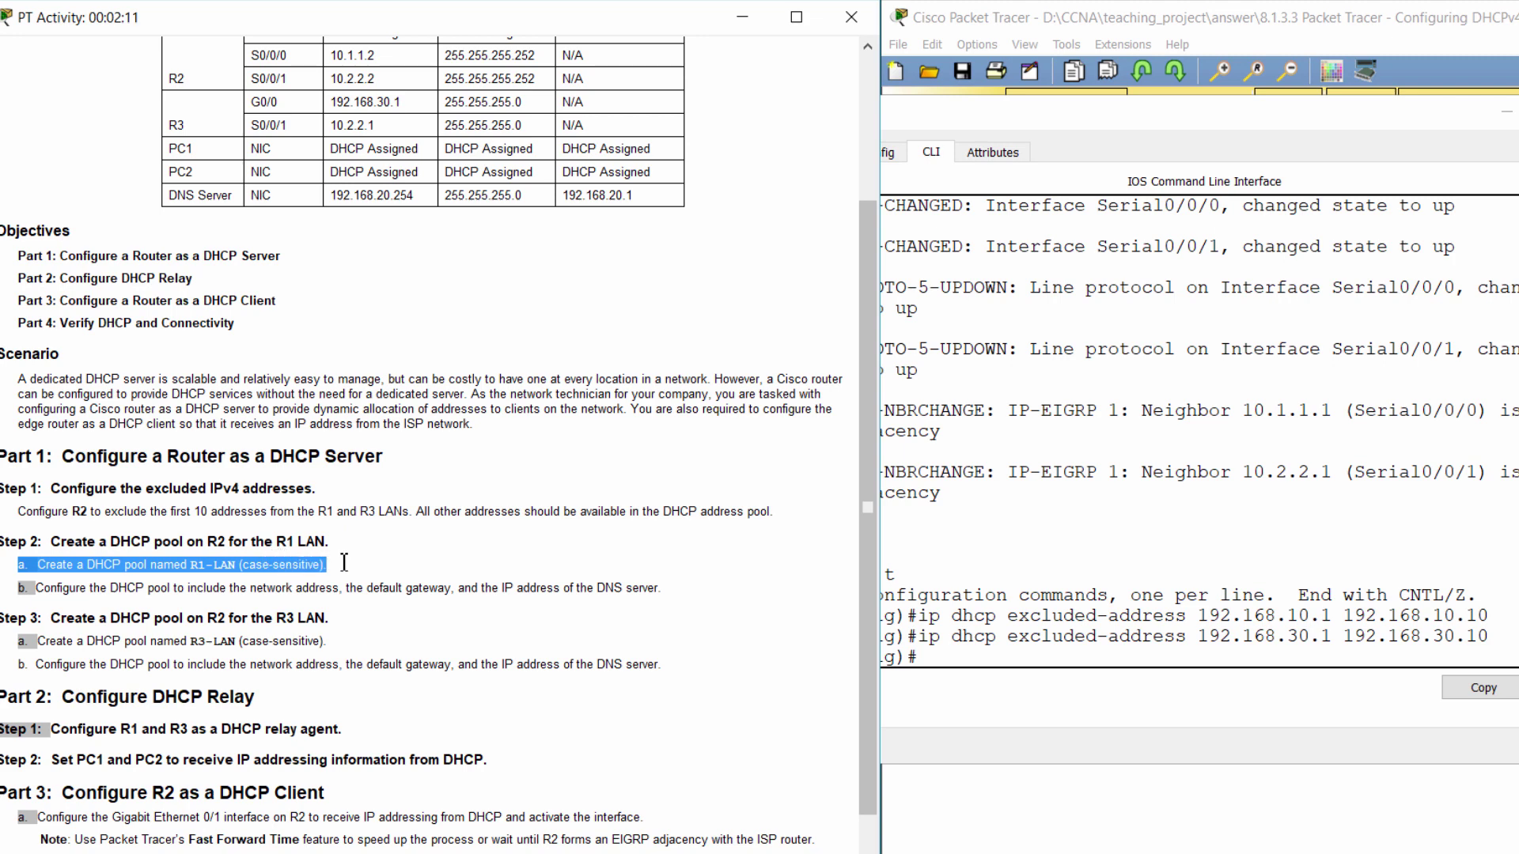
left_click(1038, 658)
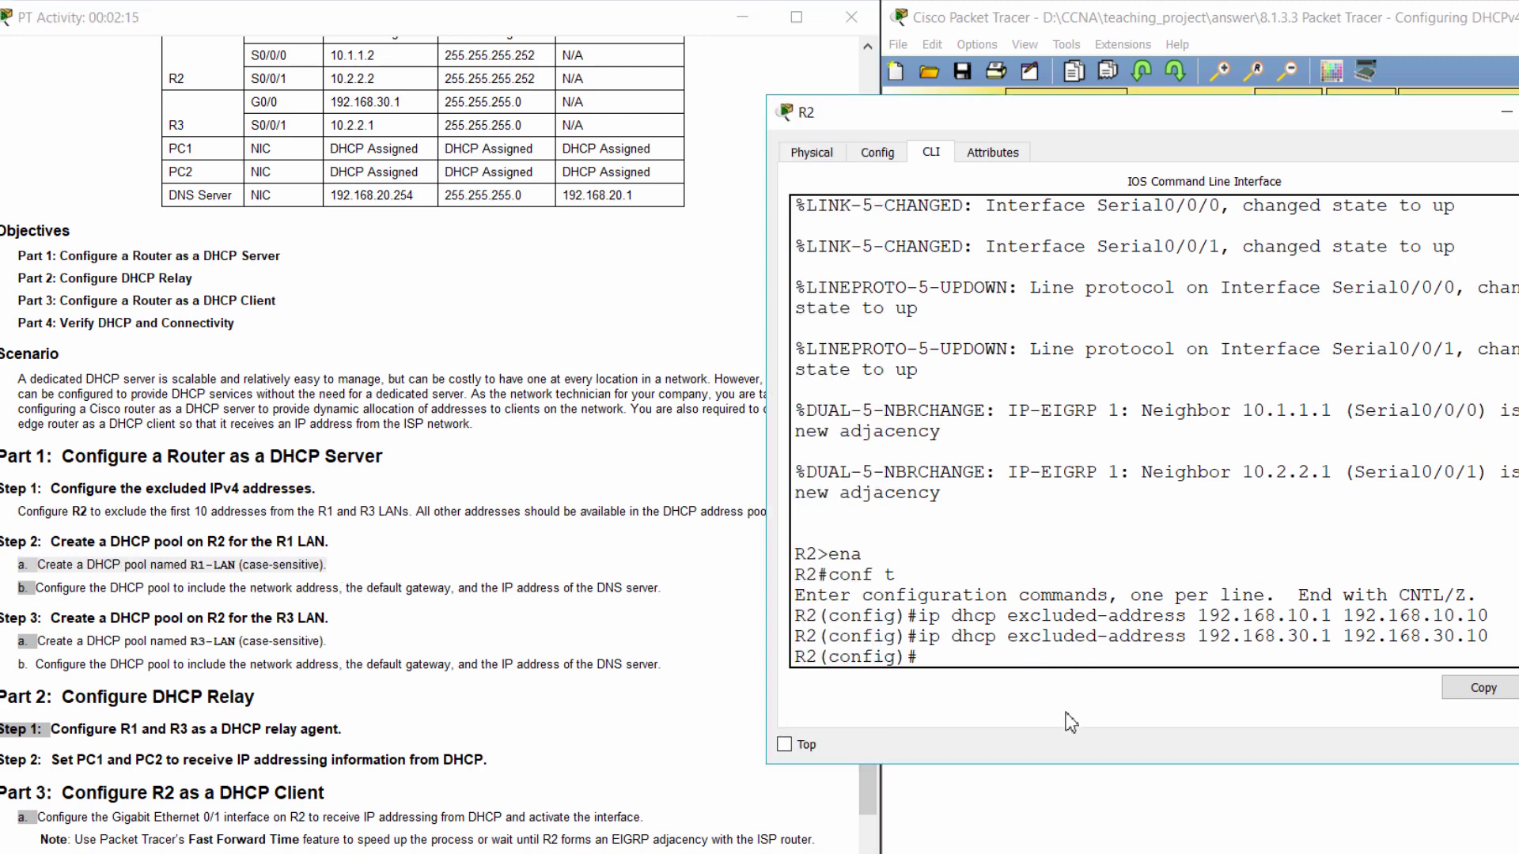
type("ip dhcp pool R1-LAN")
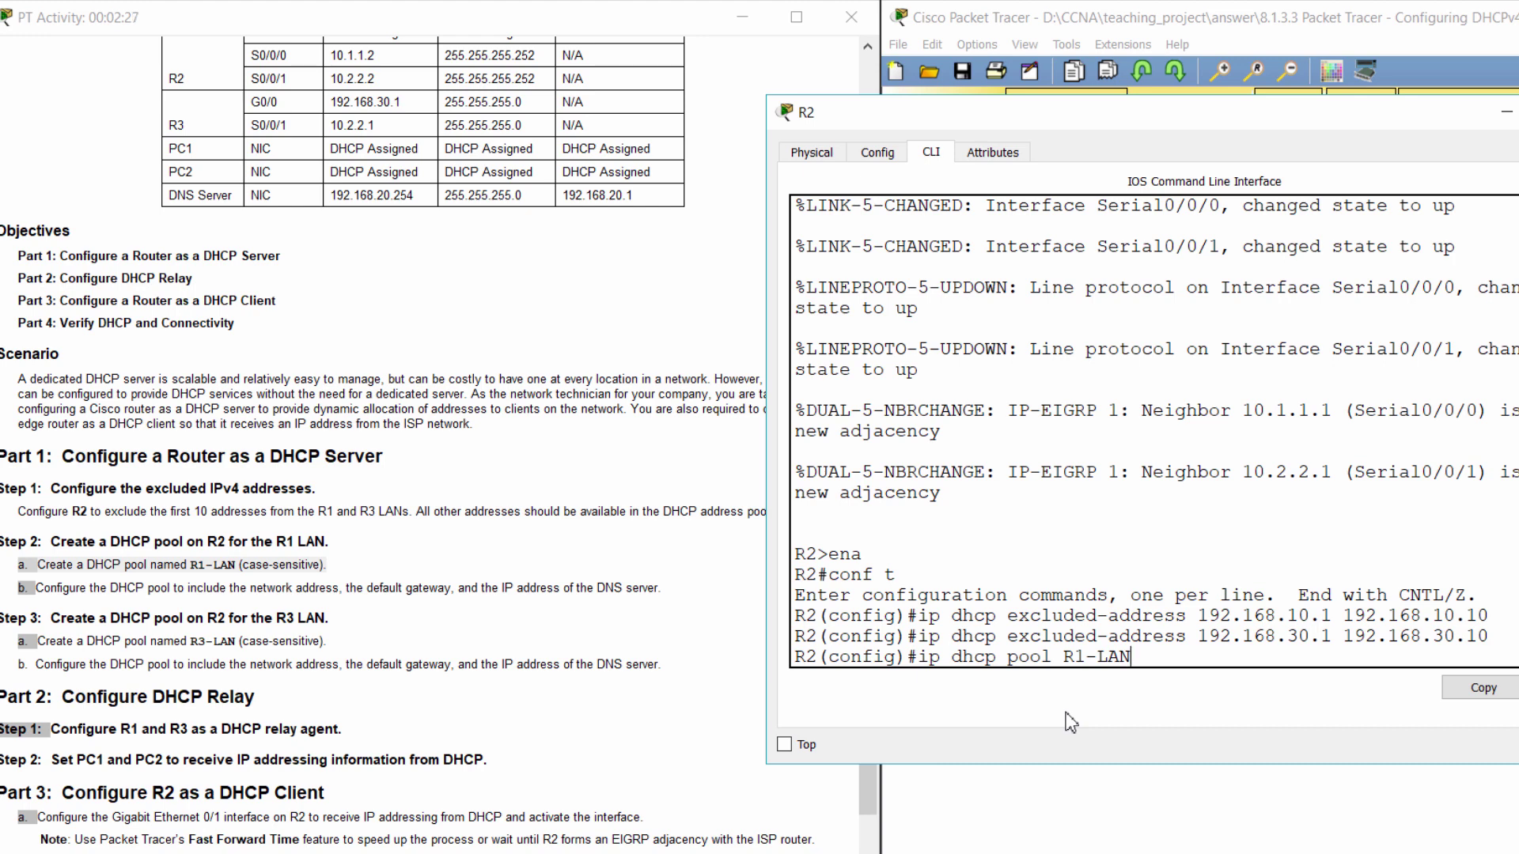
key("Return")
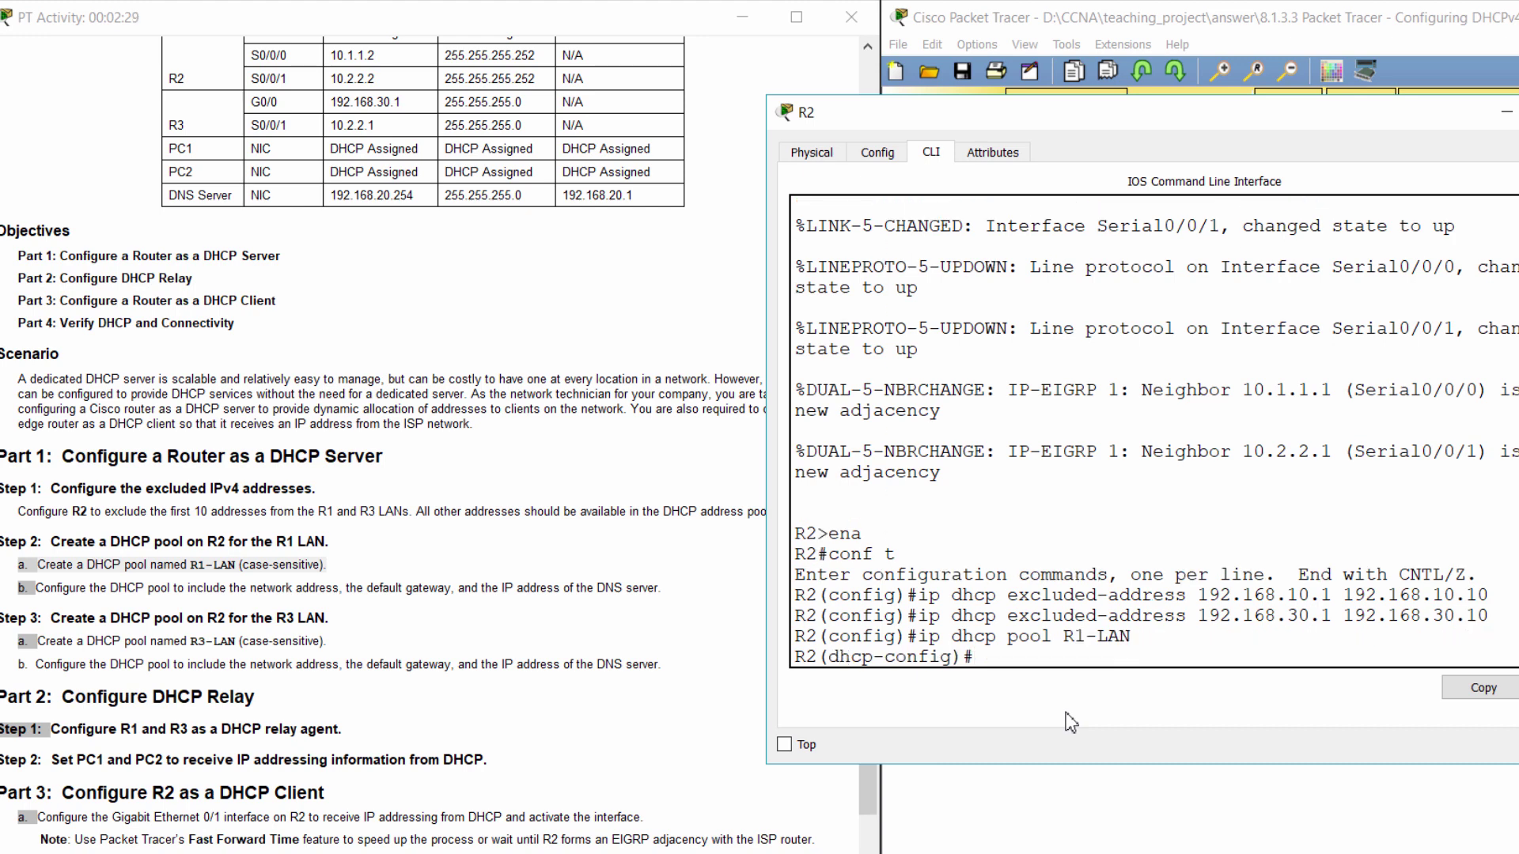
- Give R1-LAN network 192.168.10.0 255.255.255.0 and default router 192.168.10.1
left_click_drag(17, 588, 764, 603)
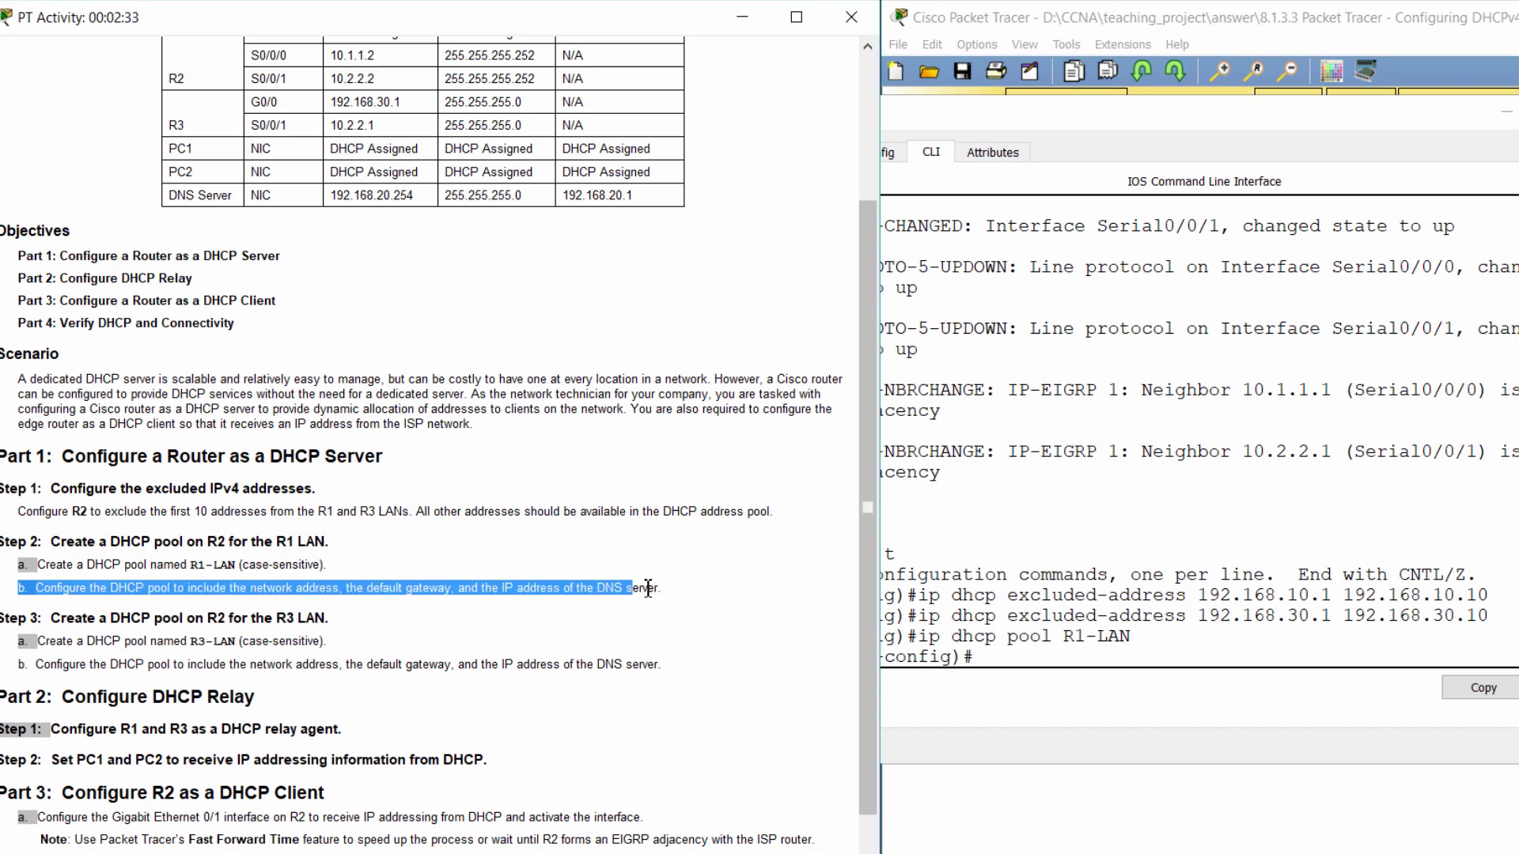
left_click(1043, 662)
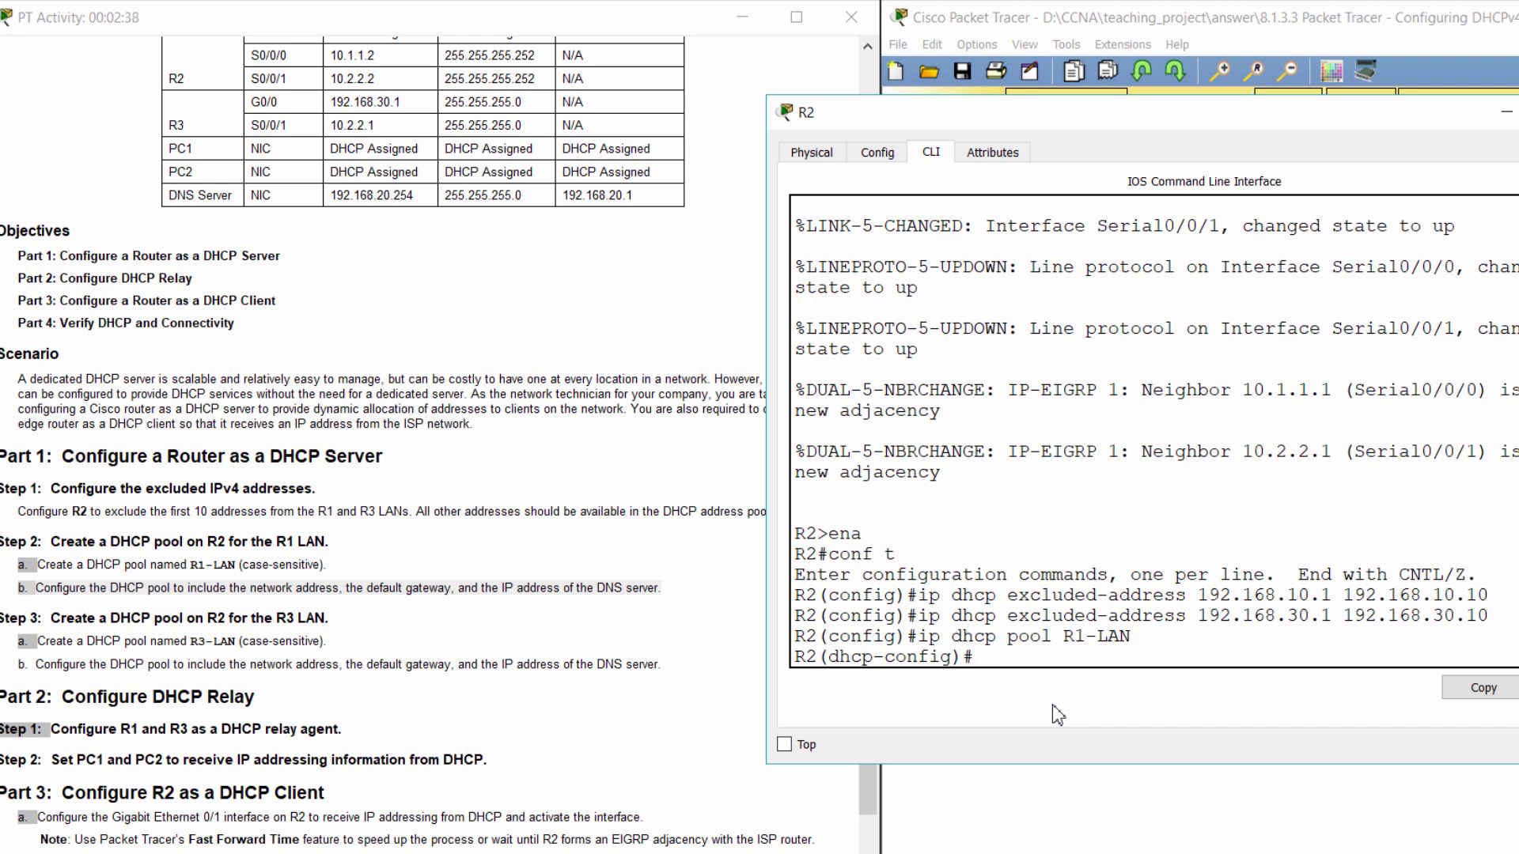
type("network 192.168.10.0 255.255.255.0")
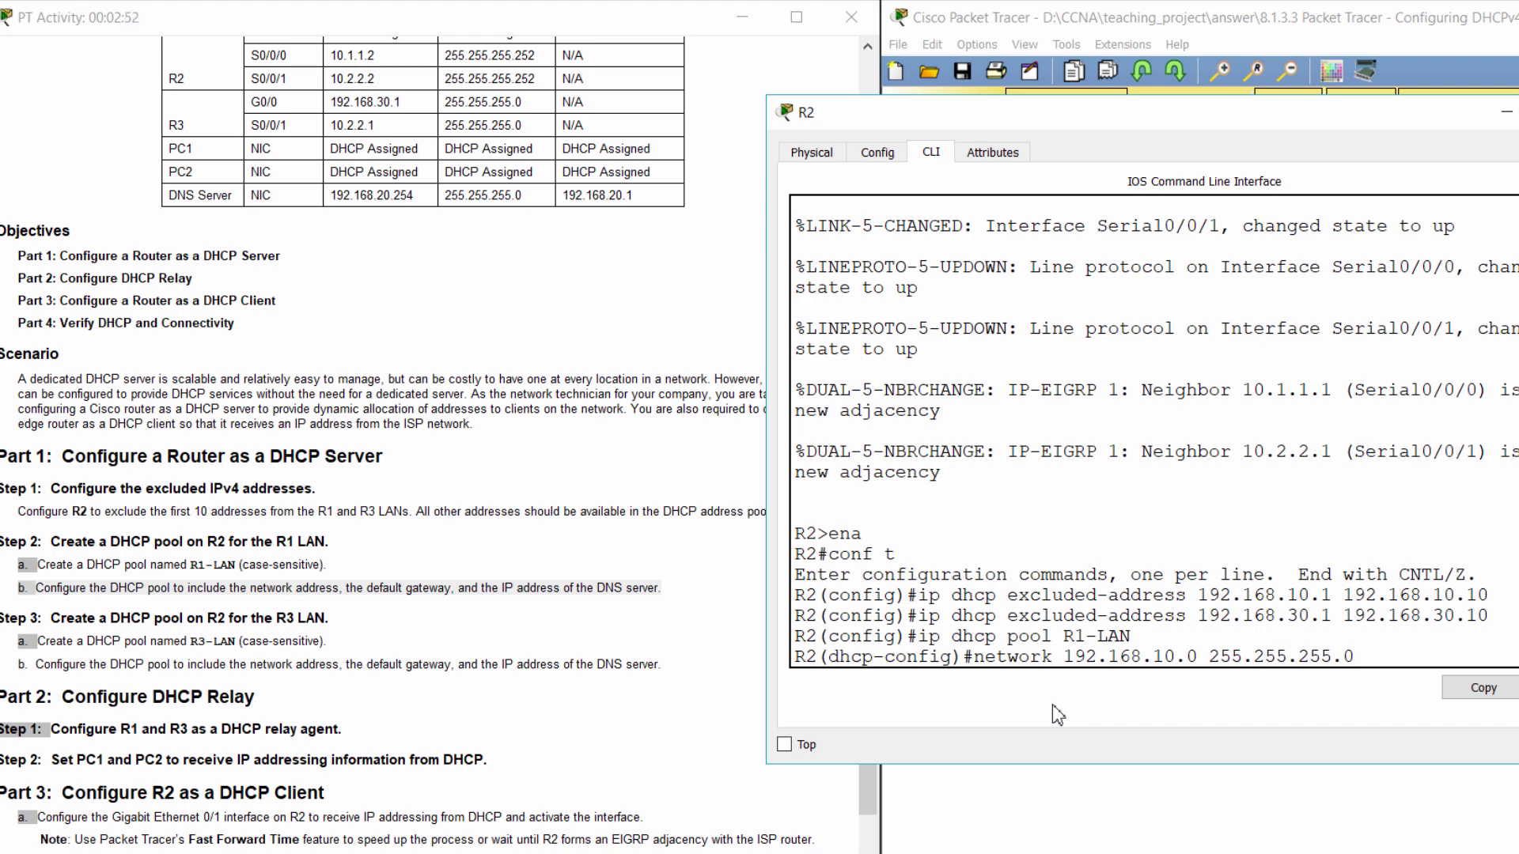
key("Return")
type("default")
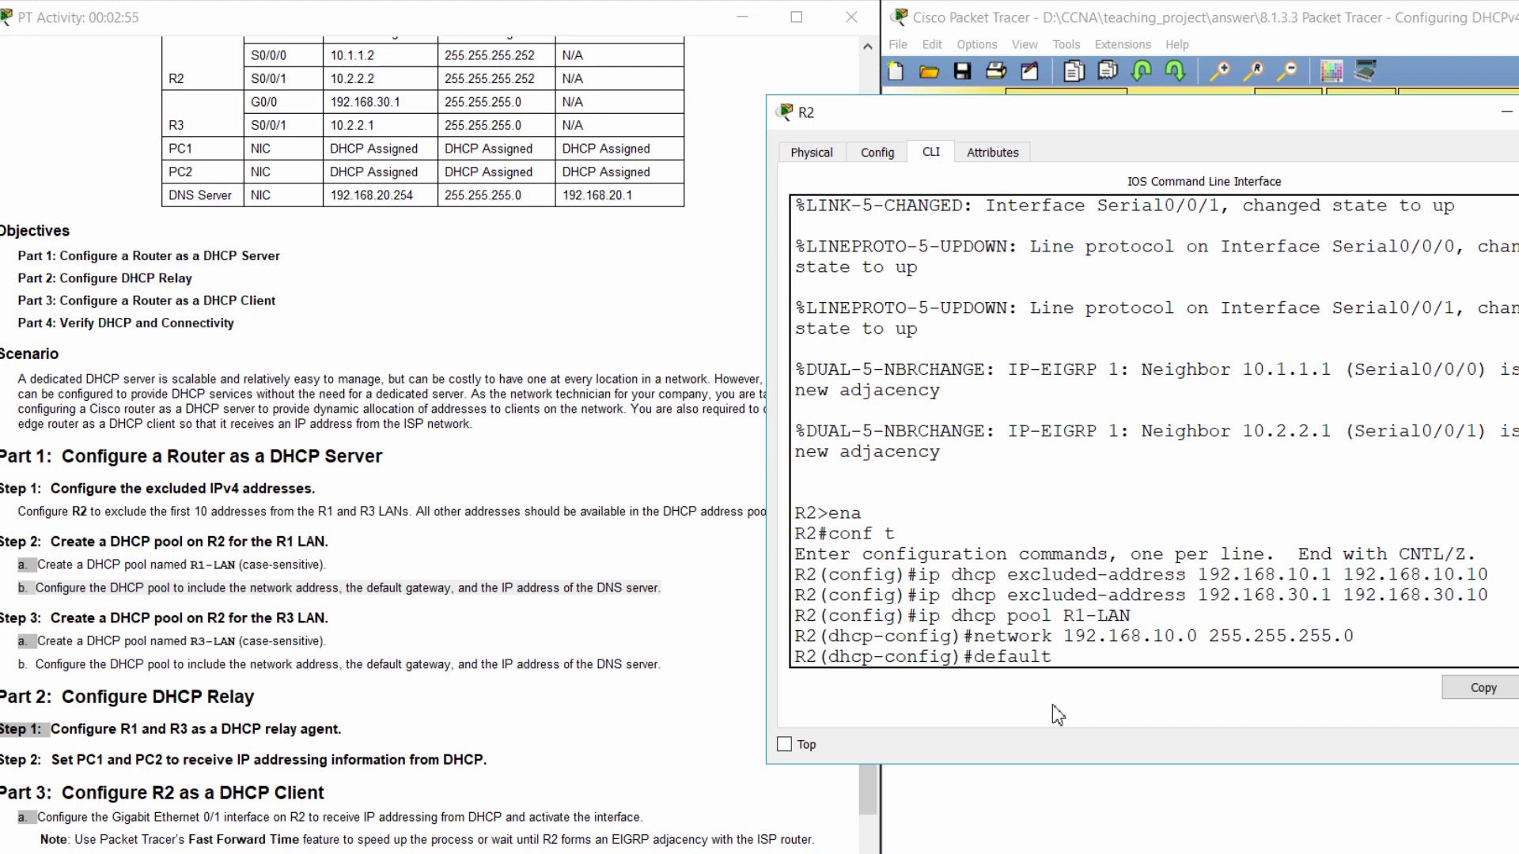
type("-router 192.168.10.1")
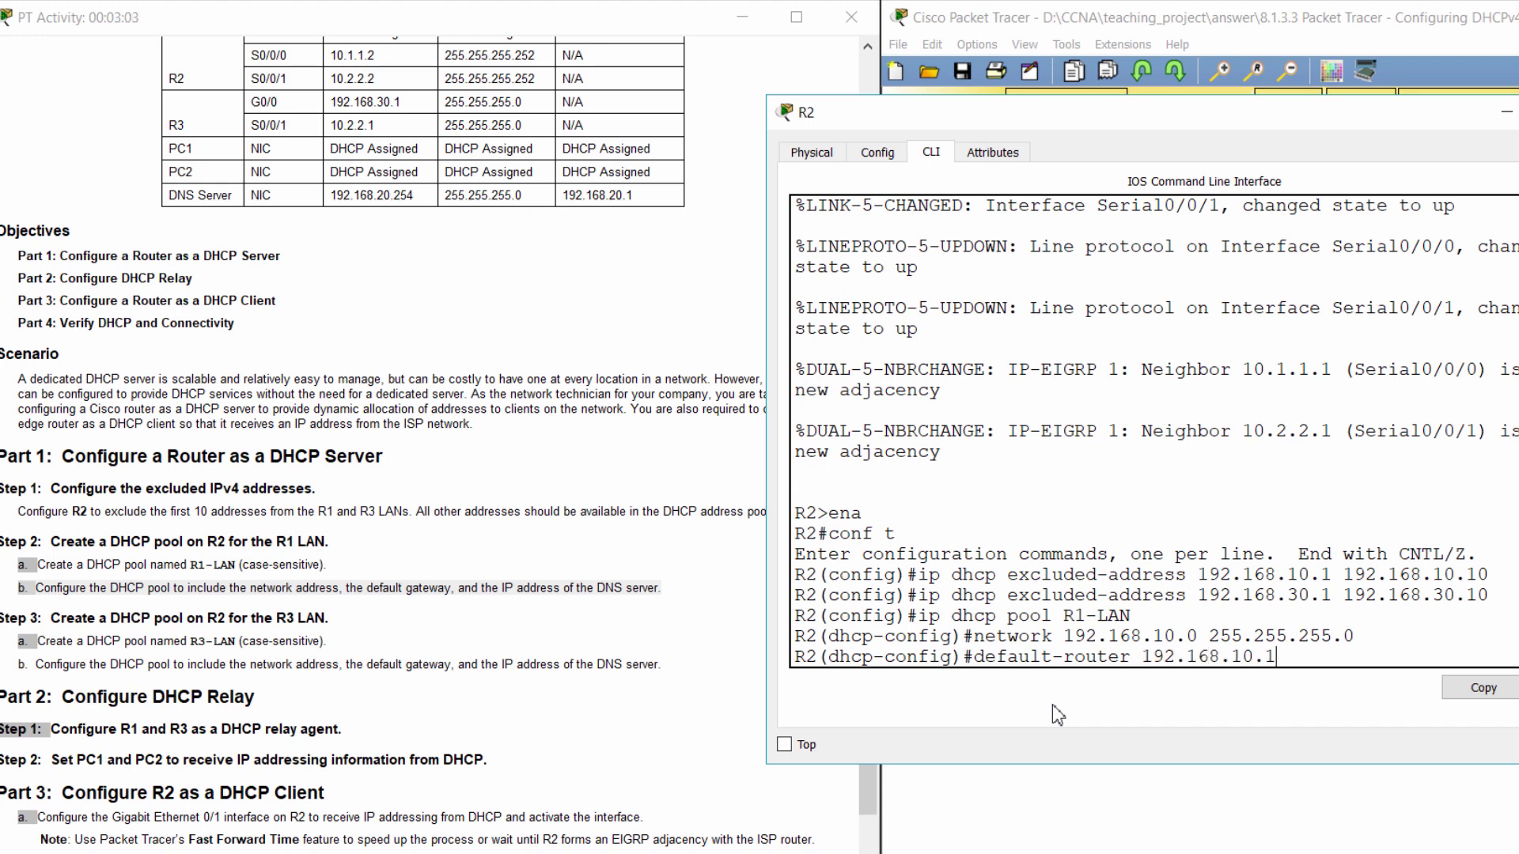
key("Return")
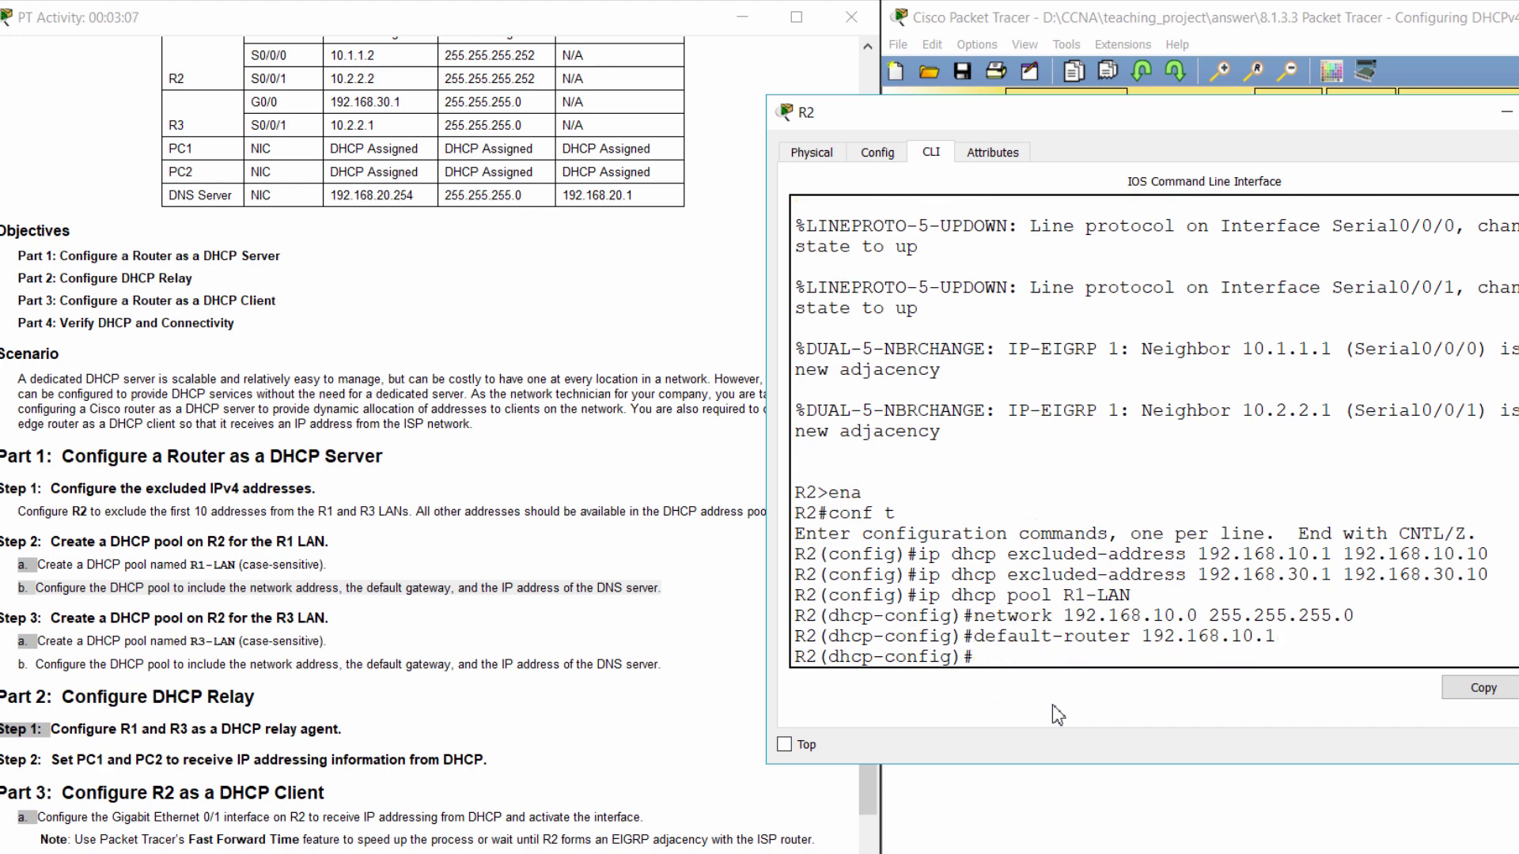
- Set R1-LAN's DNS server to 192.168.20.254, checked against the addressing table
type("dns-server ")
type("192.168.20.")
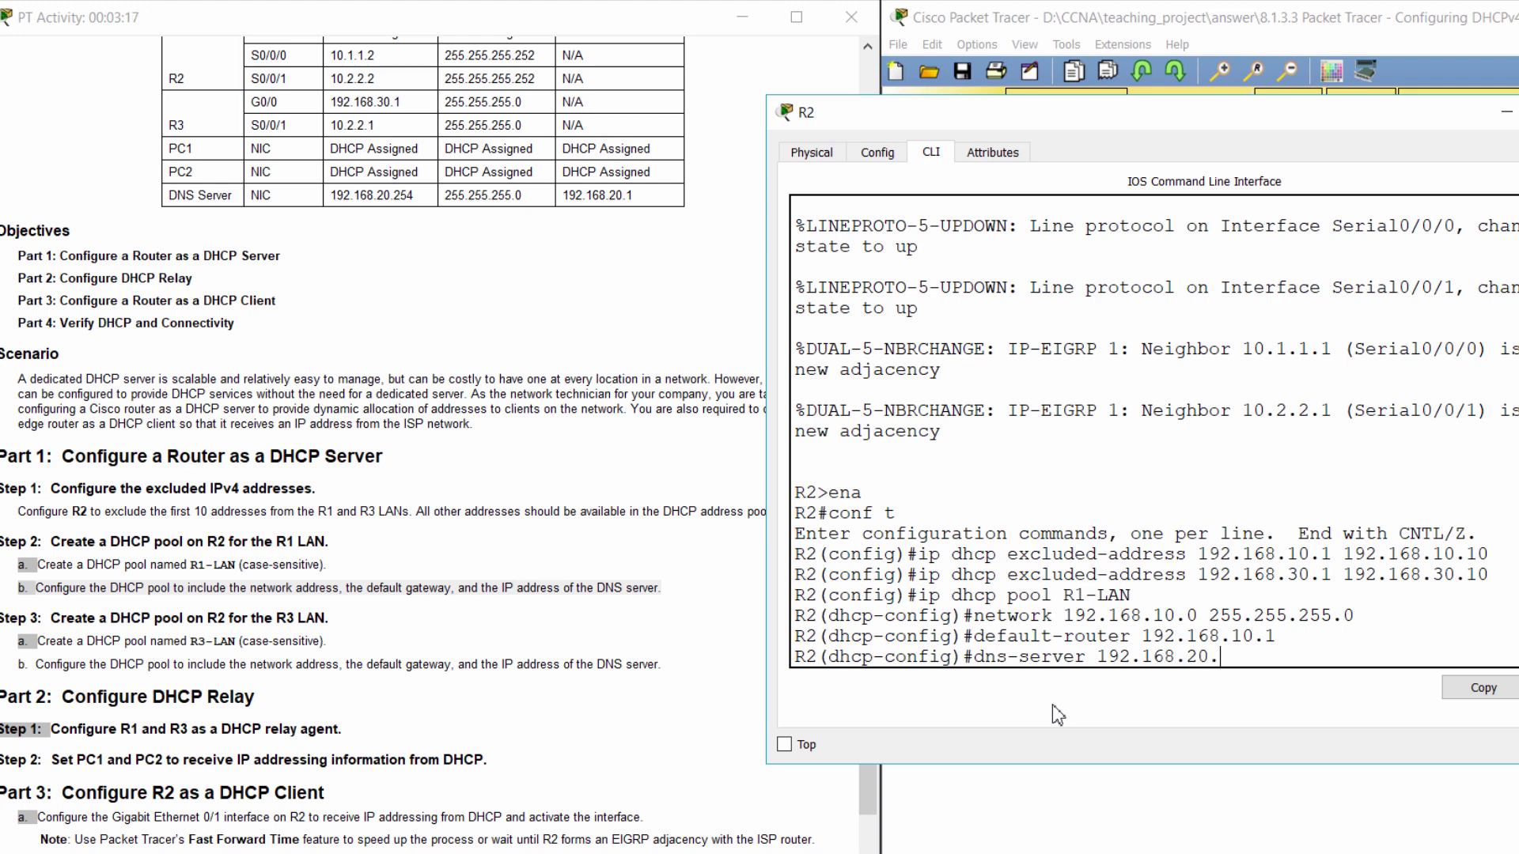
type("254")
left_click_drag(1270, 656, 1098, 656)
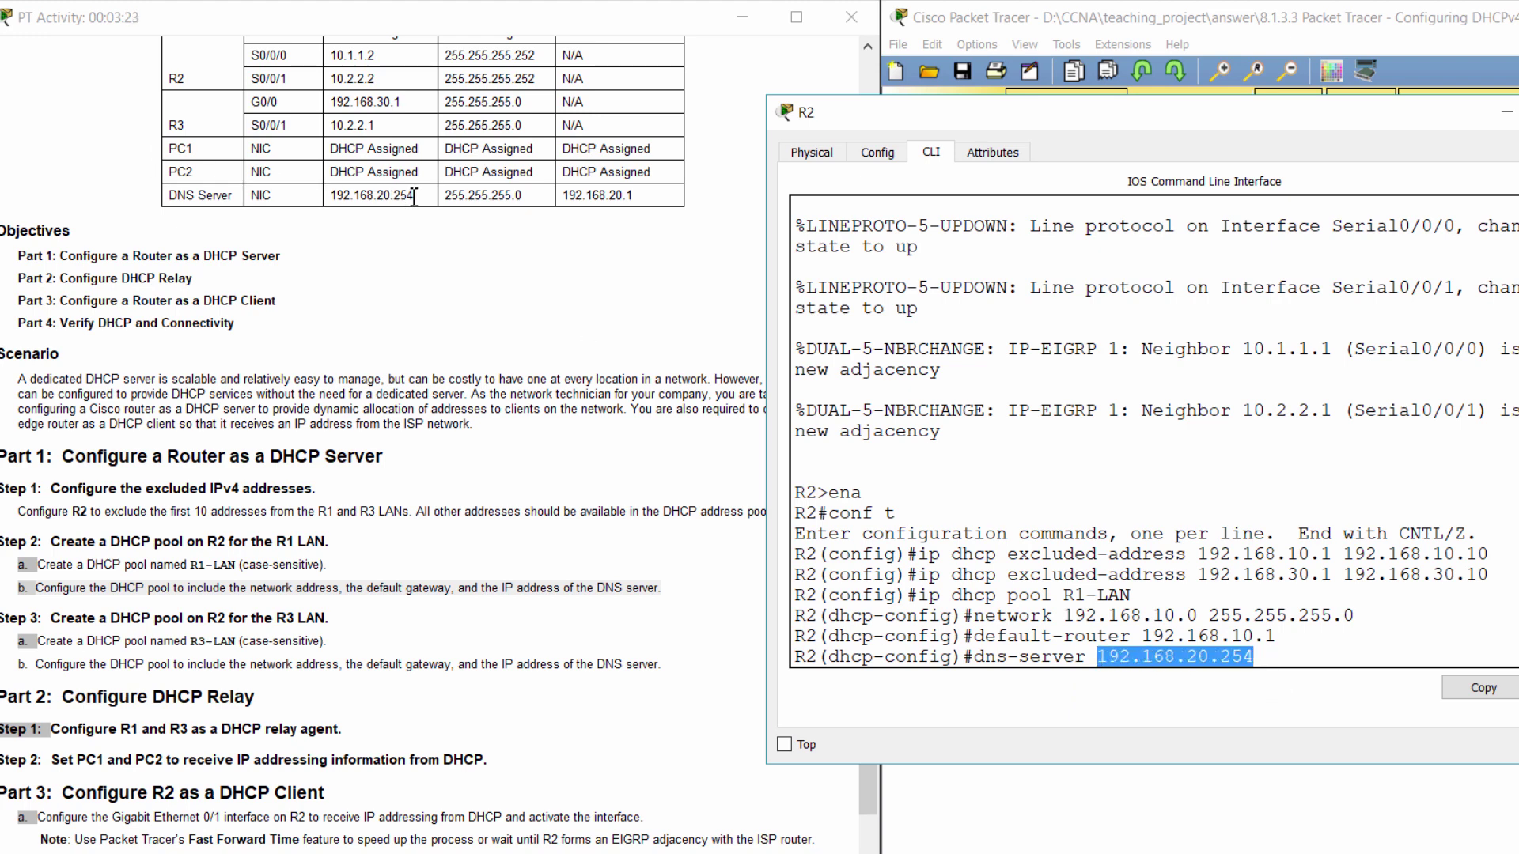
left_click_drag(413, 196, 174, 196)
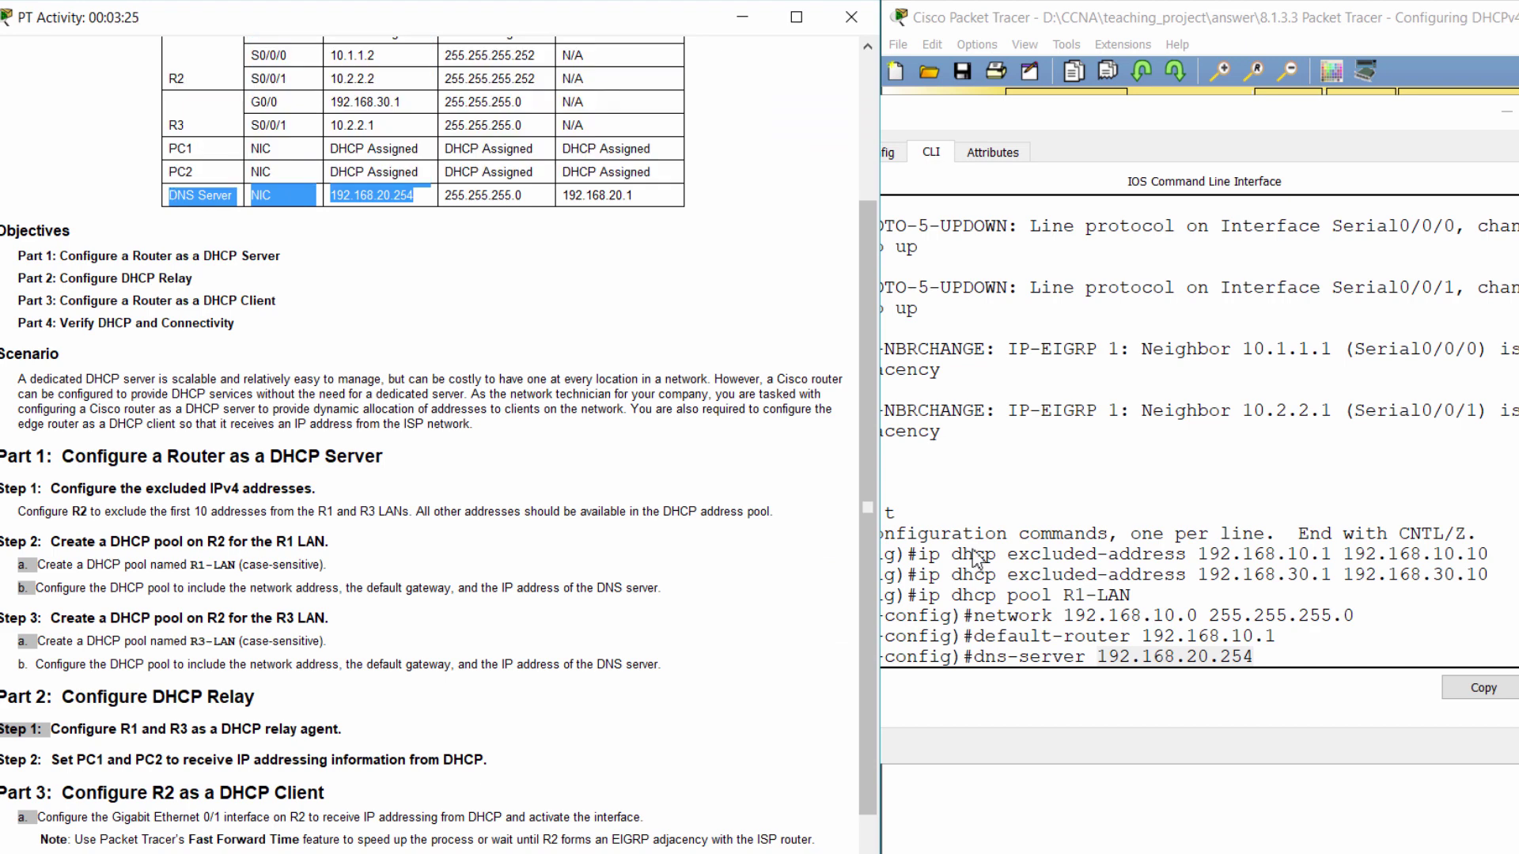
left_click(1298, 663)
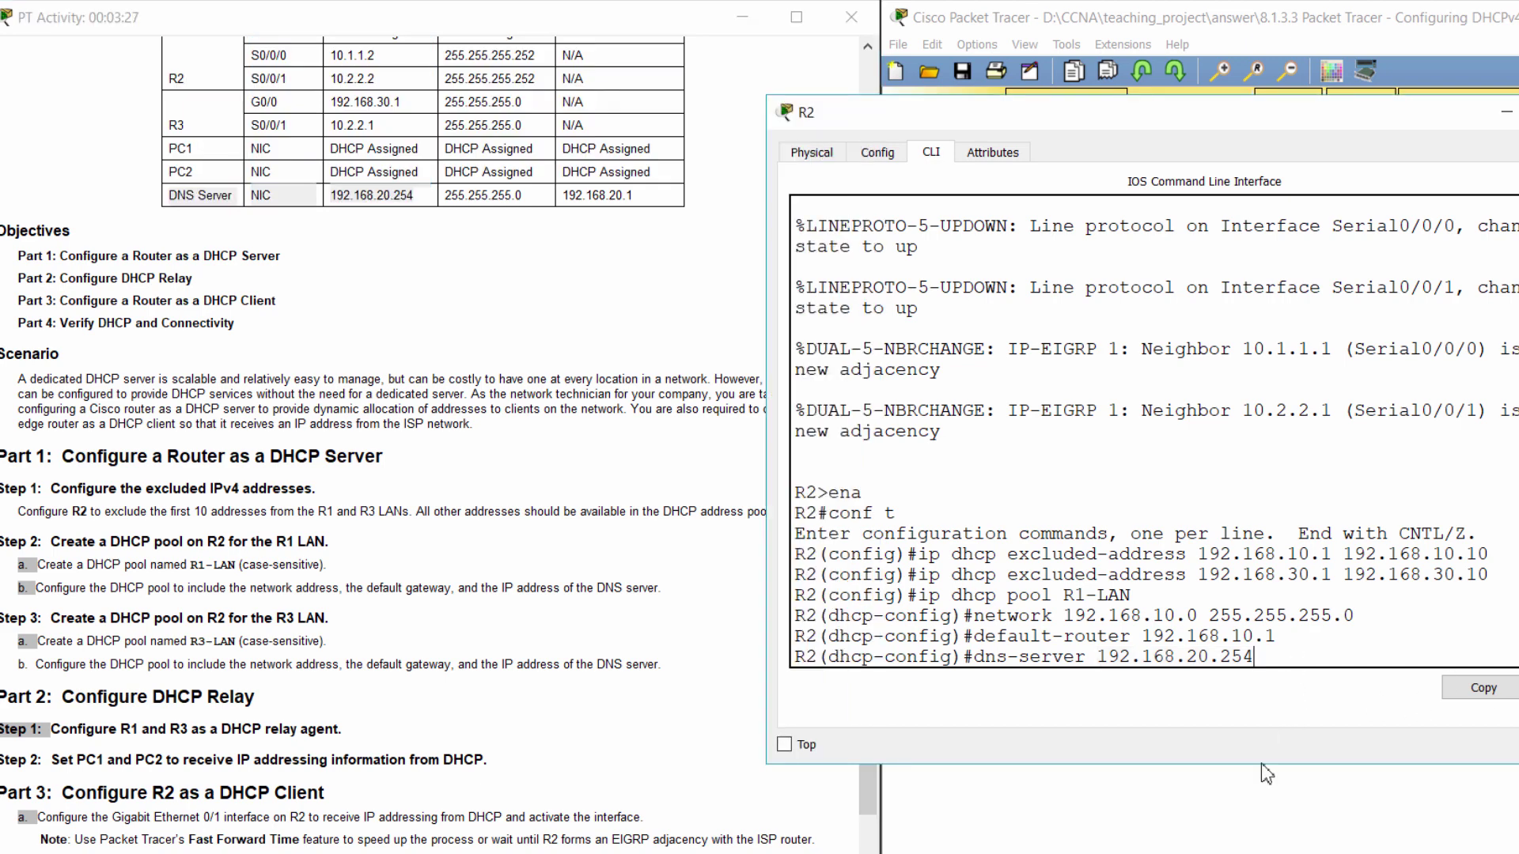
key("Return")
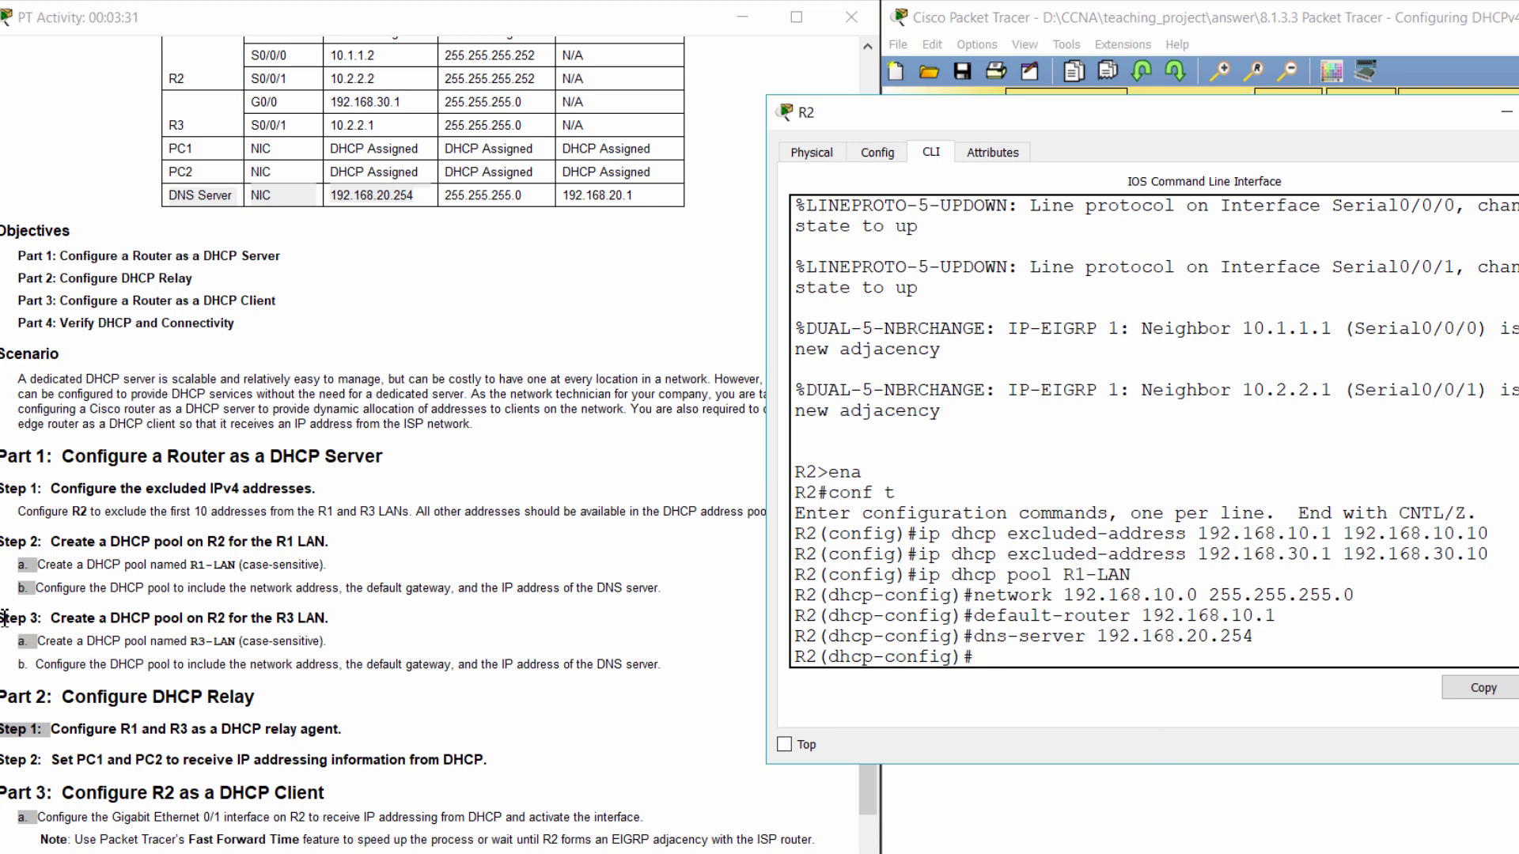
- Leave the R1-LAN pool and create DHCP pool R3-LAN on R2
left_click_drag(2, 618, 348, 619)
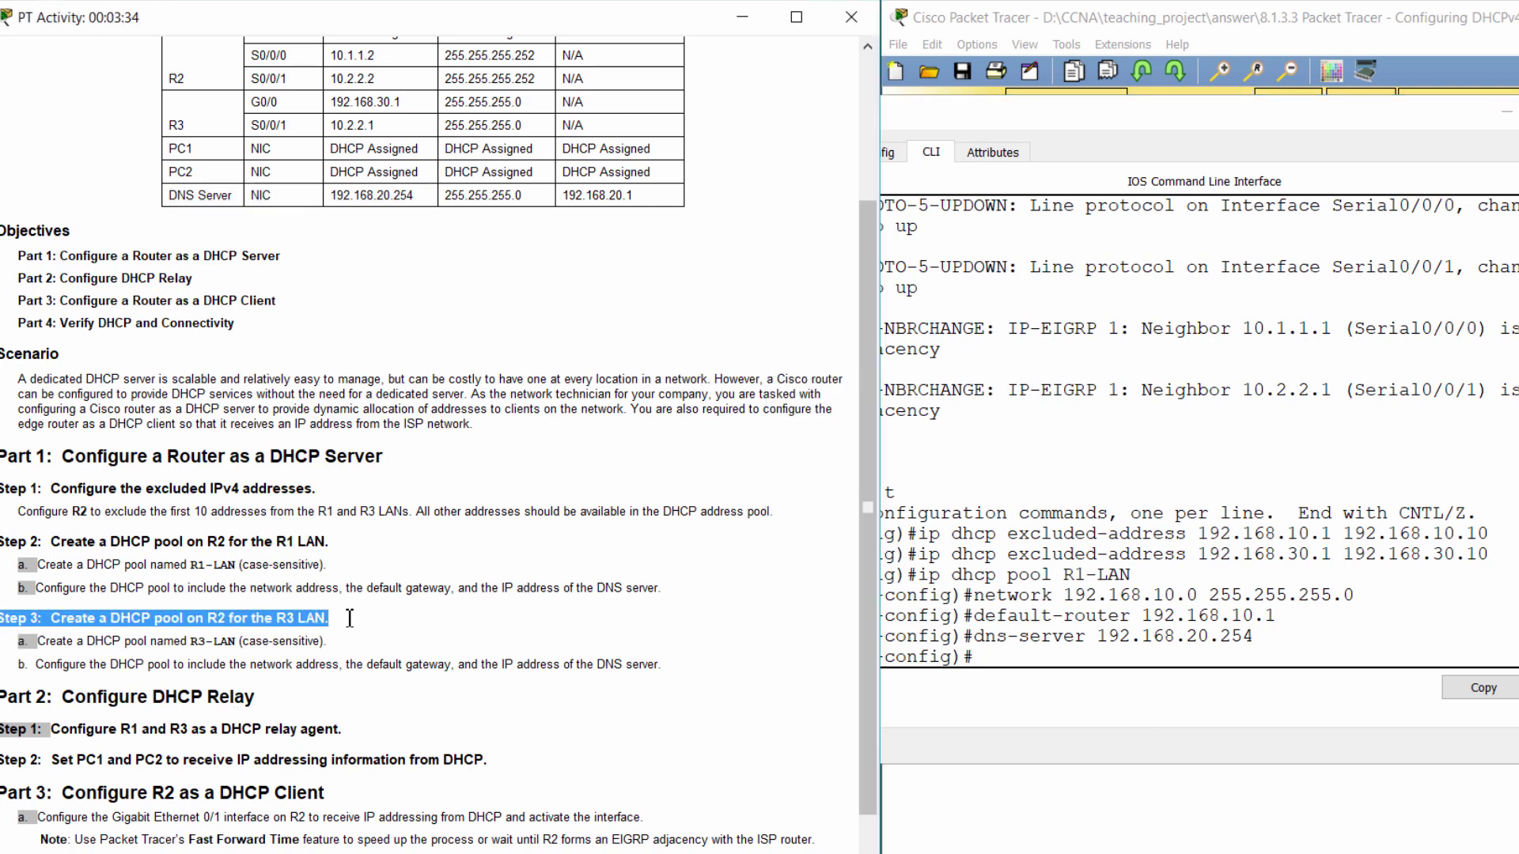
left_click_drag(17, 647, 327, 642)
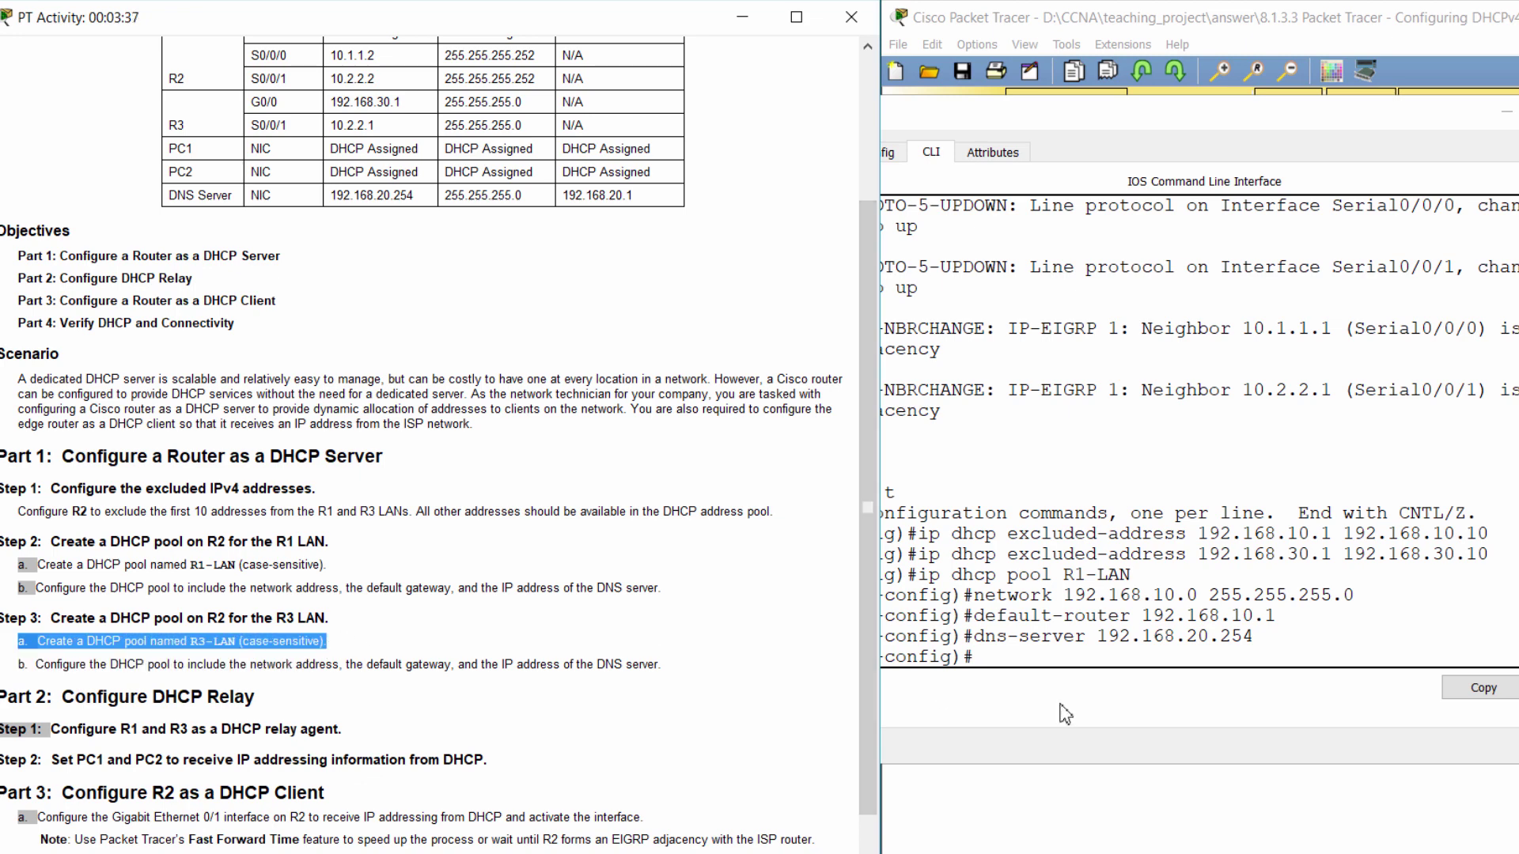
left_click(1038, 657)
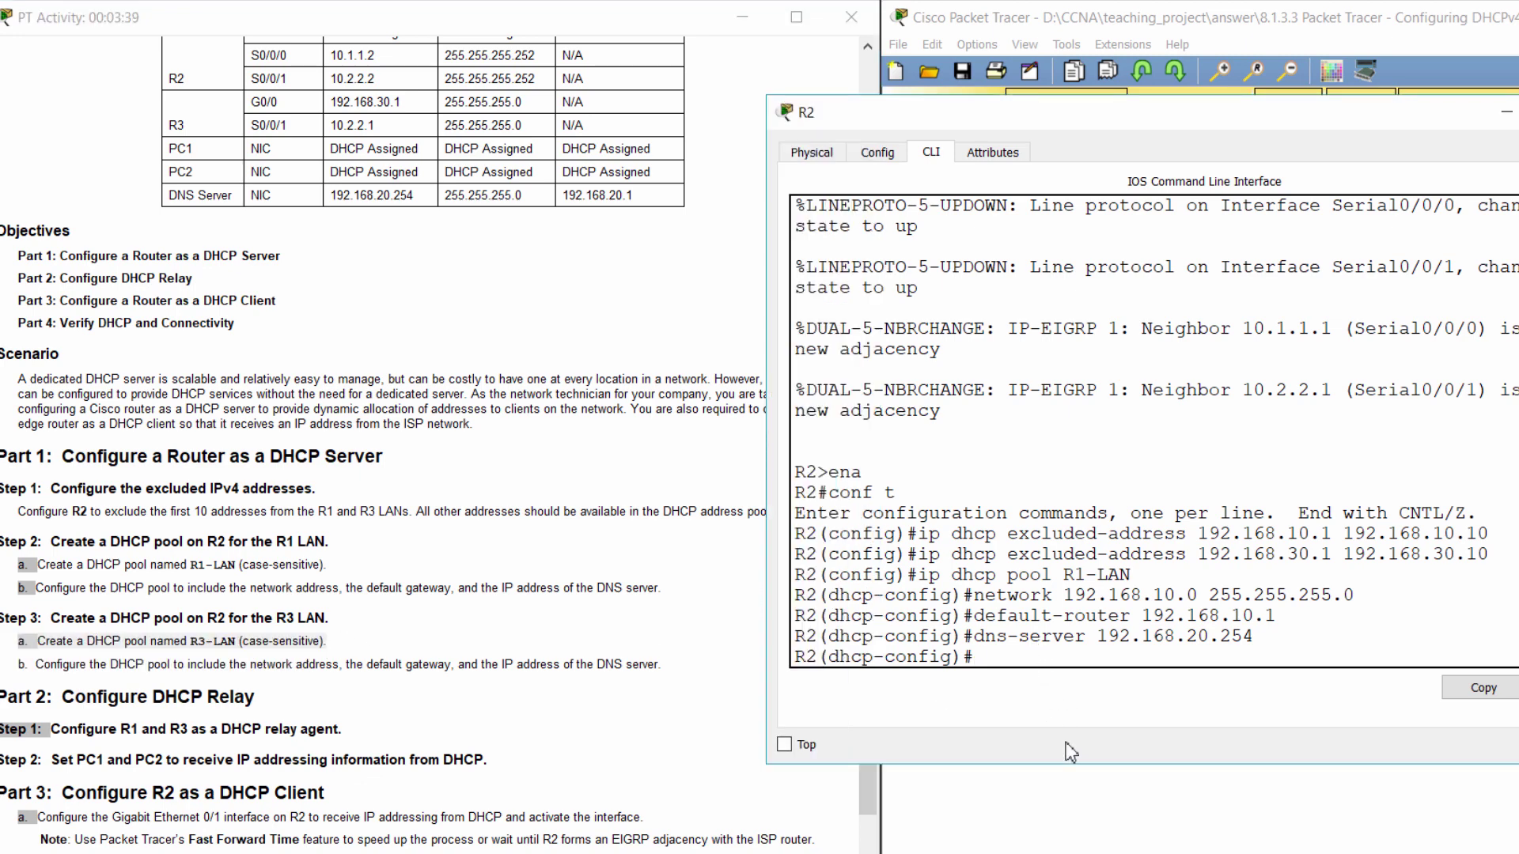
type("exit")
key("Return")
type("ip dhcp")
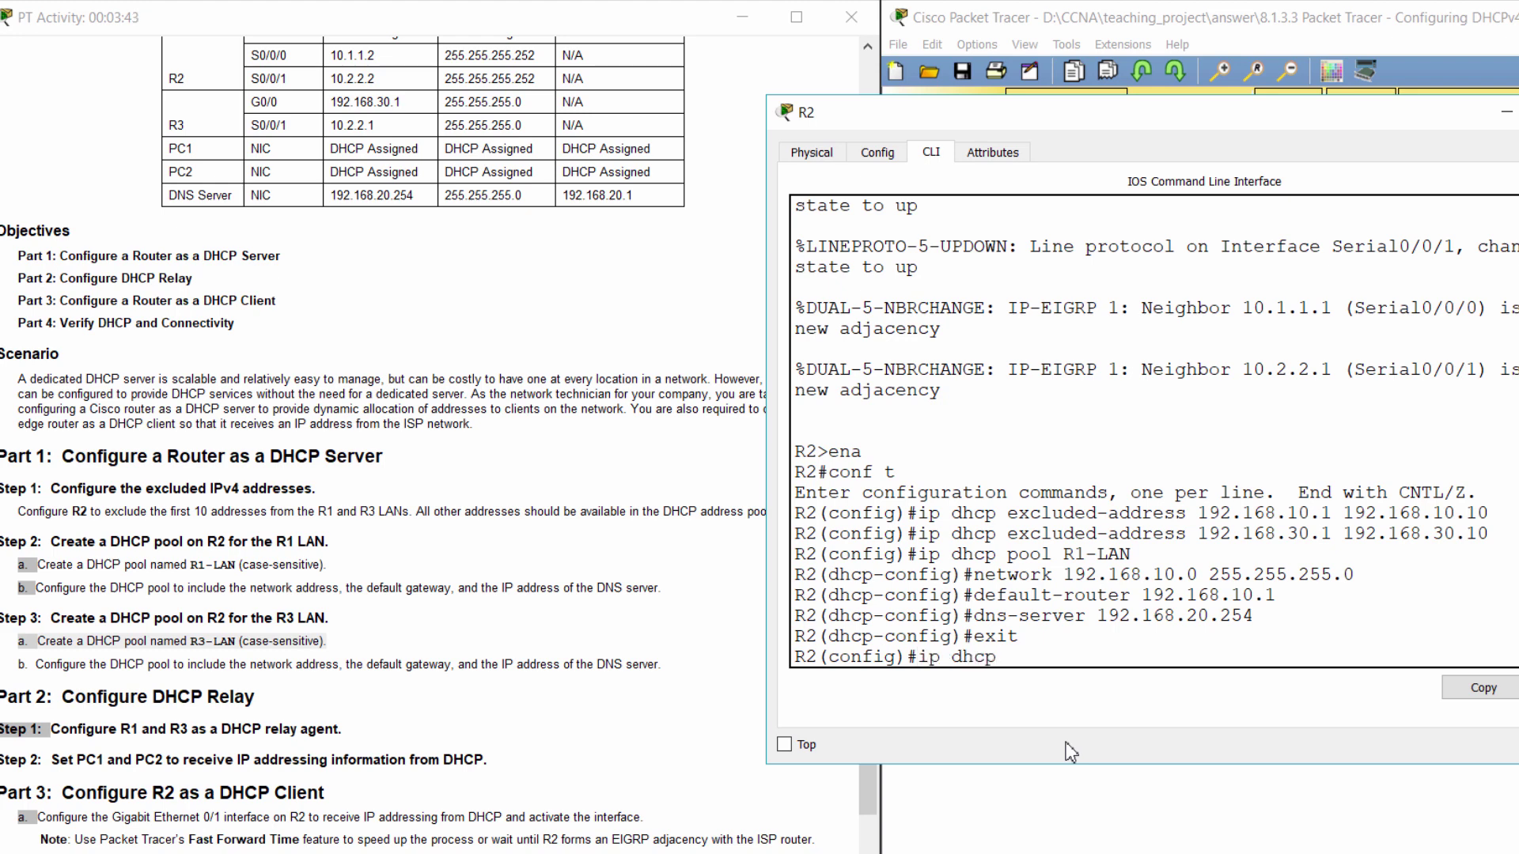
type(" pool R")
type("3-LAN")
key("Return")
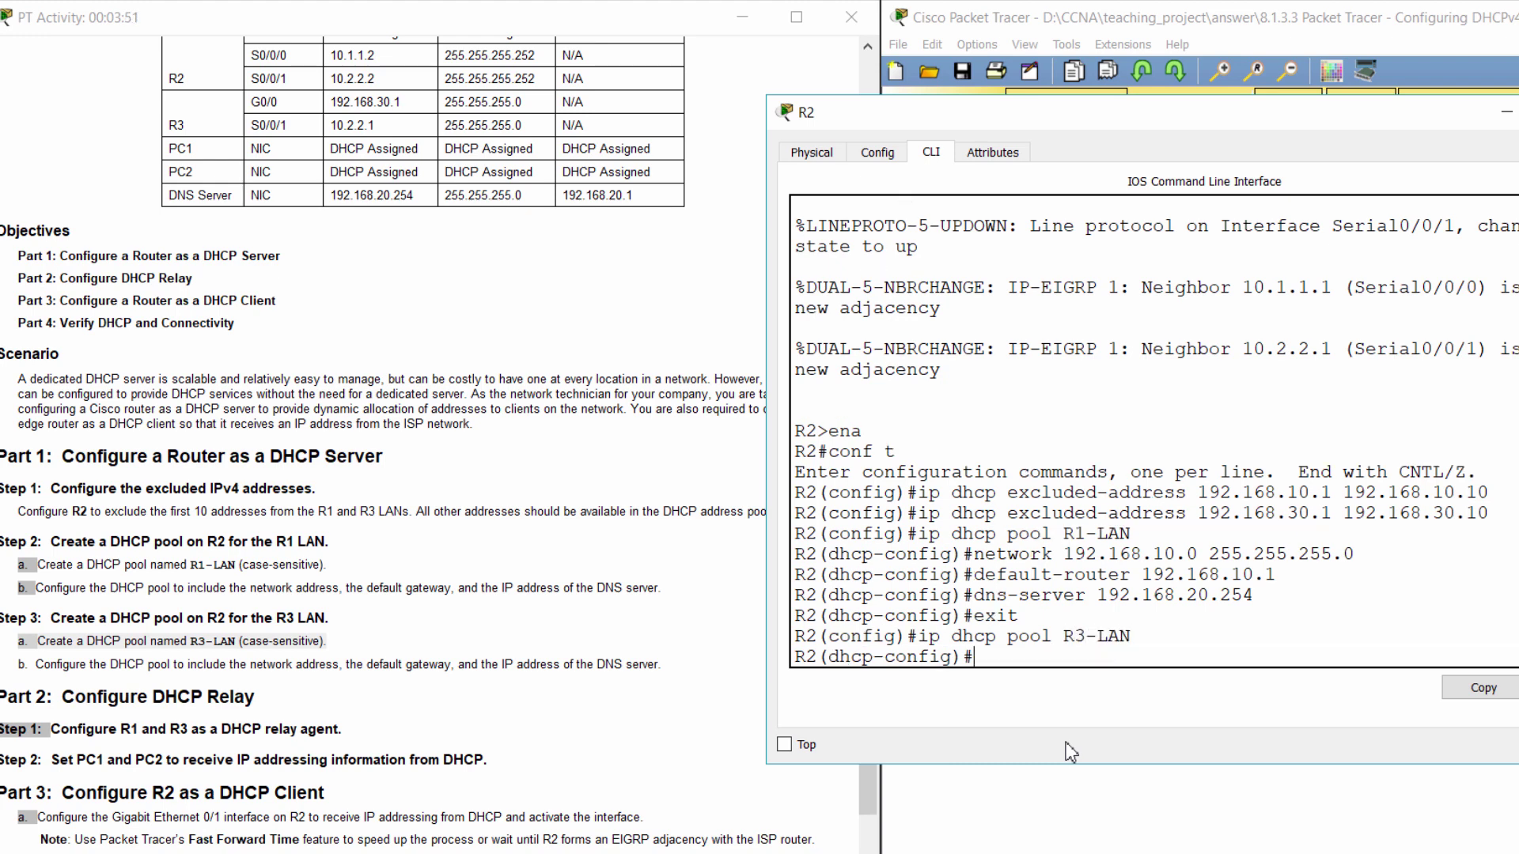
- Give R3-LAN network 192.168.30.0/24, default router 192.168.30.1 and DNS 192.168.20.254
left_click_drag(16, 665, 665, 665)
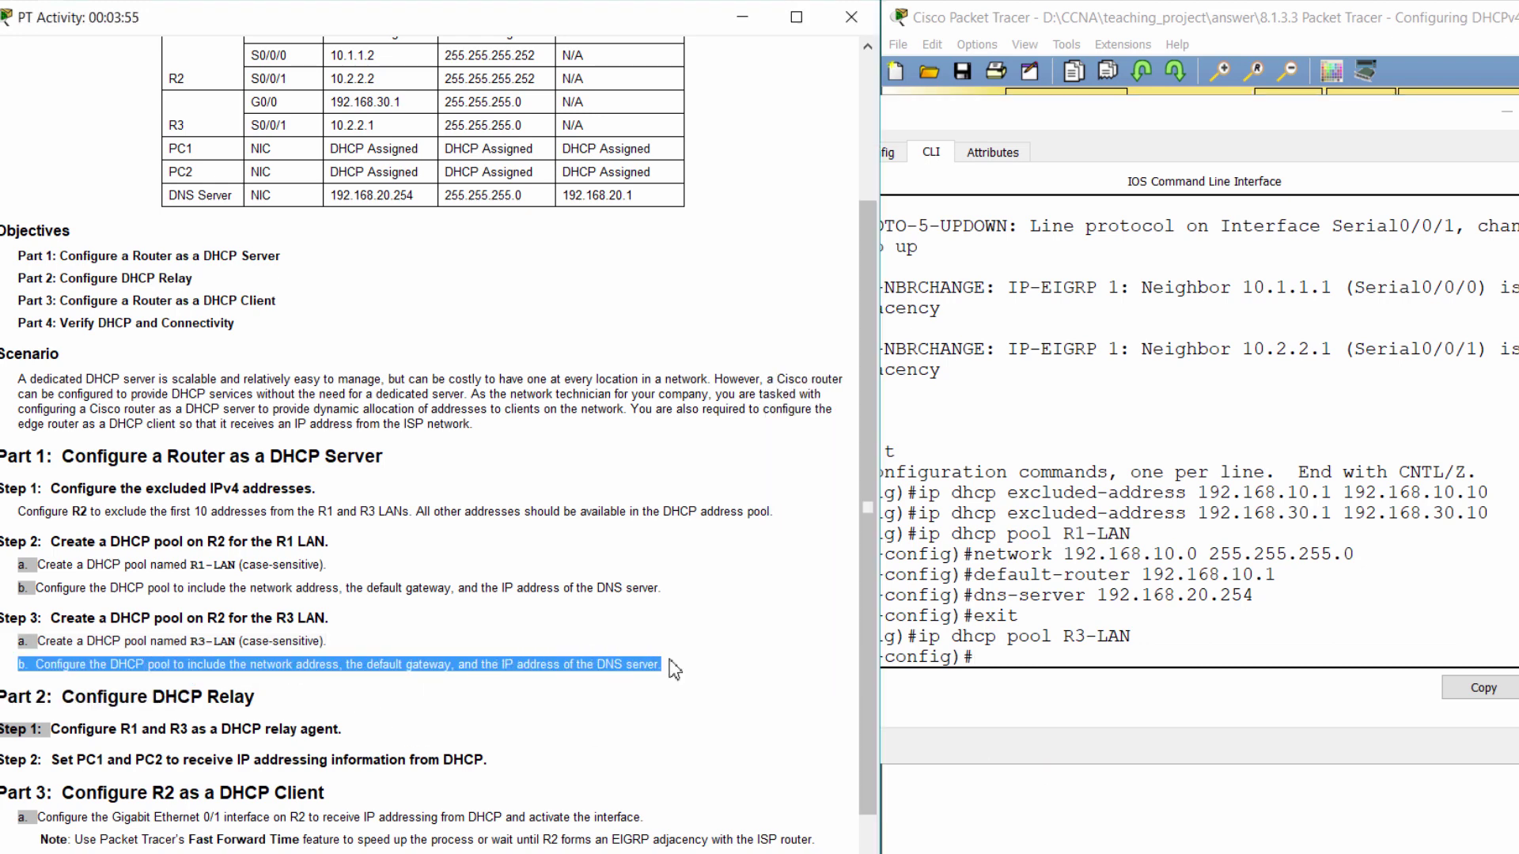
left_click(1048, 662)
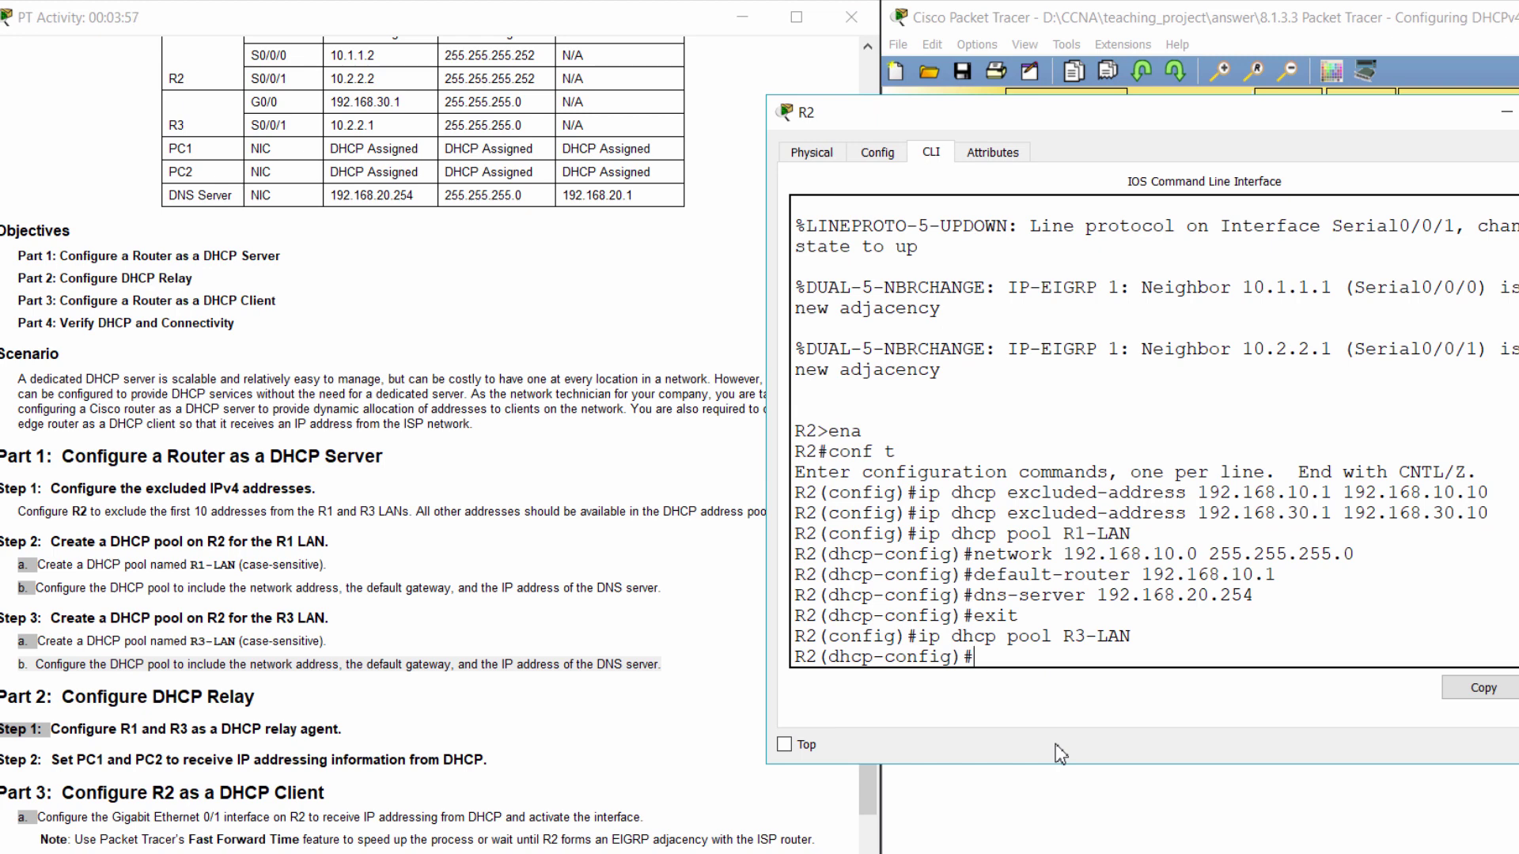
type("network 192.168.3")
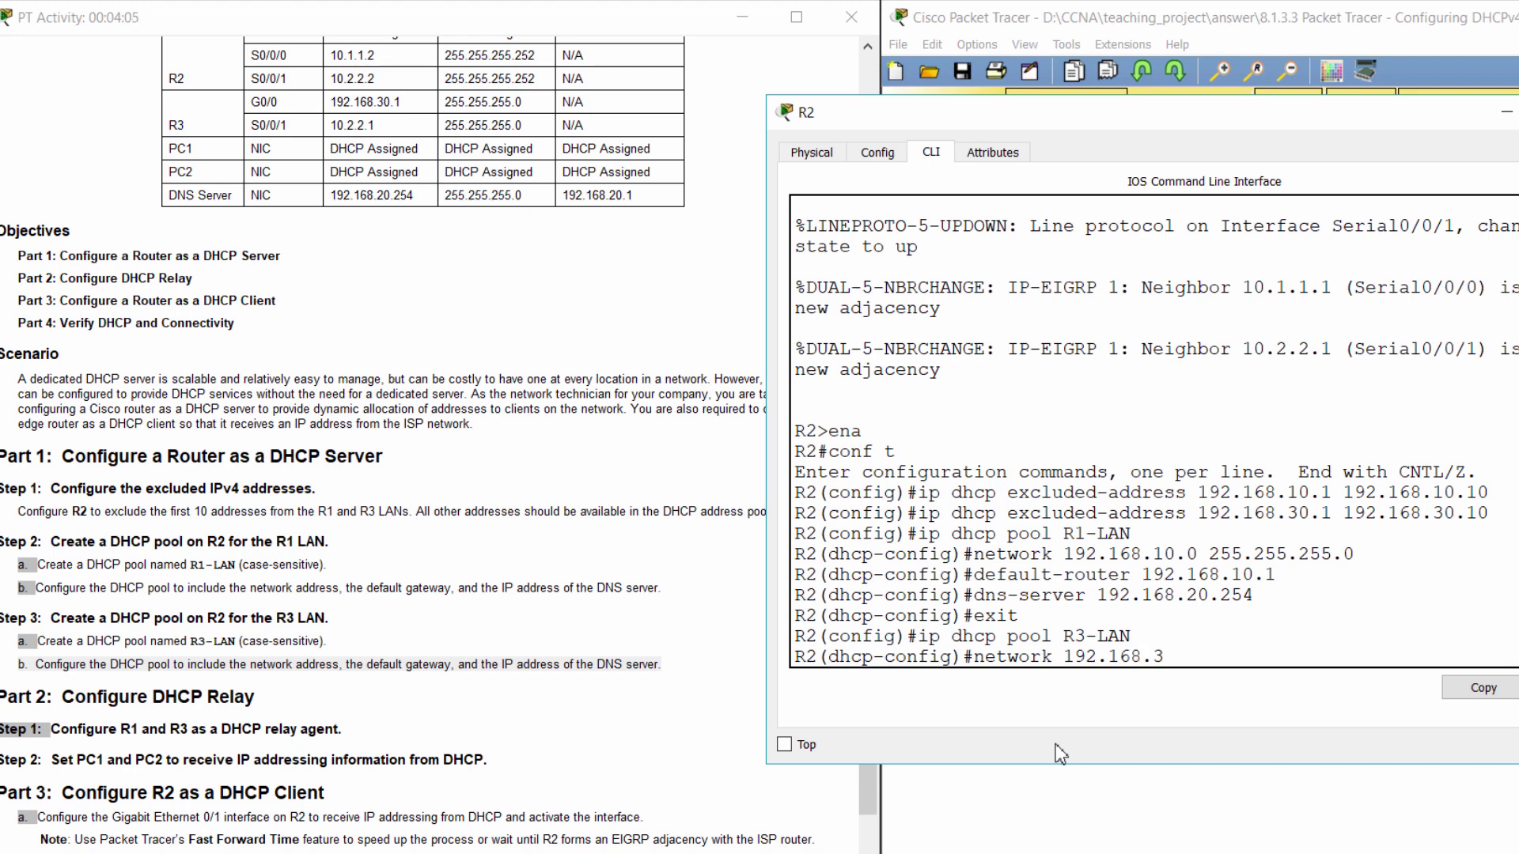
type("0.0 255.255.255.0")
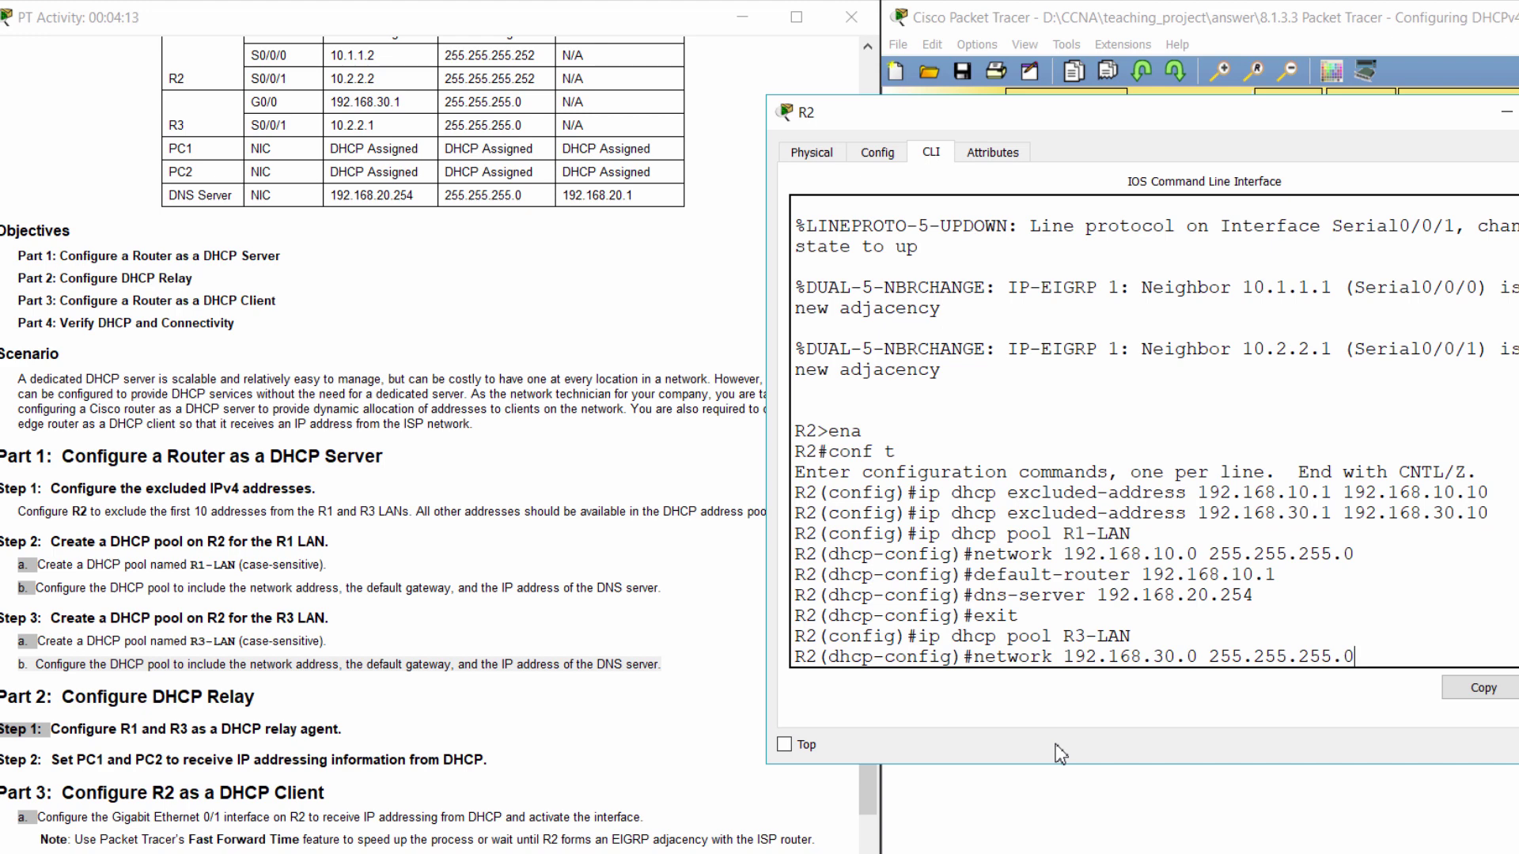
key("Return")
type("default-router 192.168.30.1")
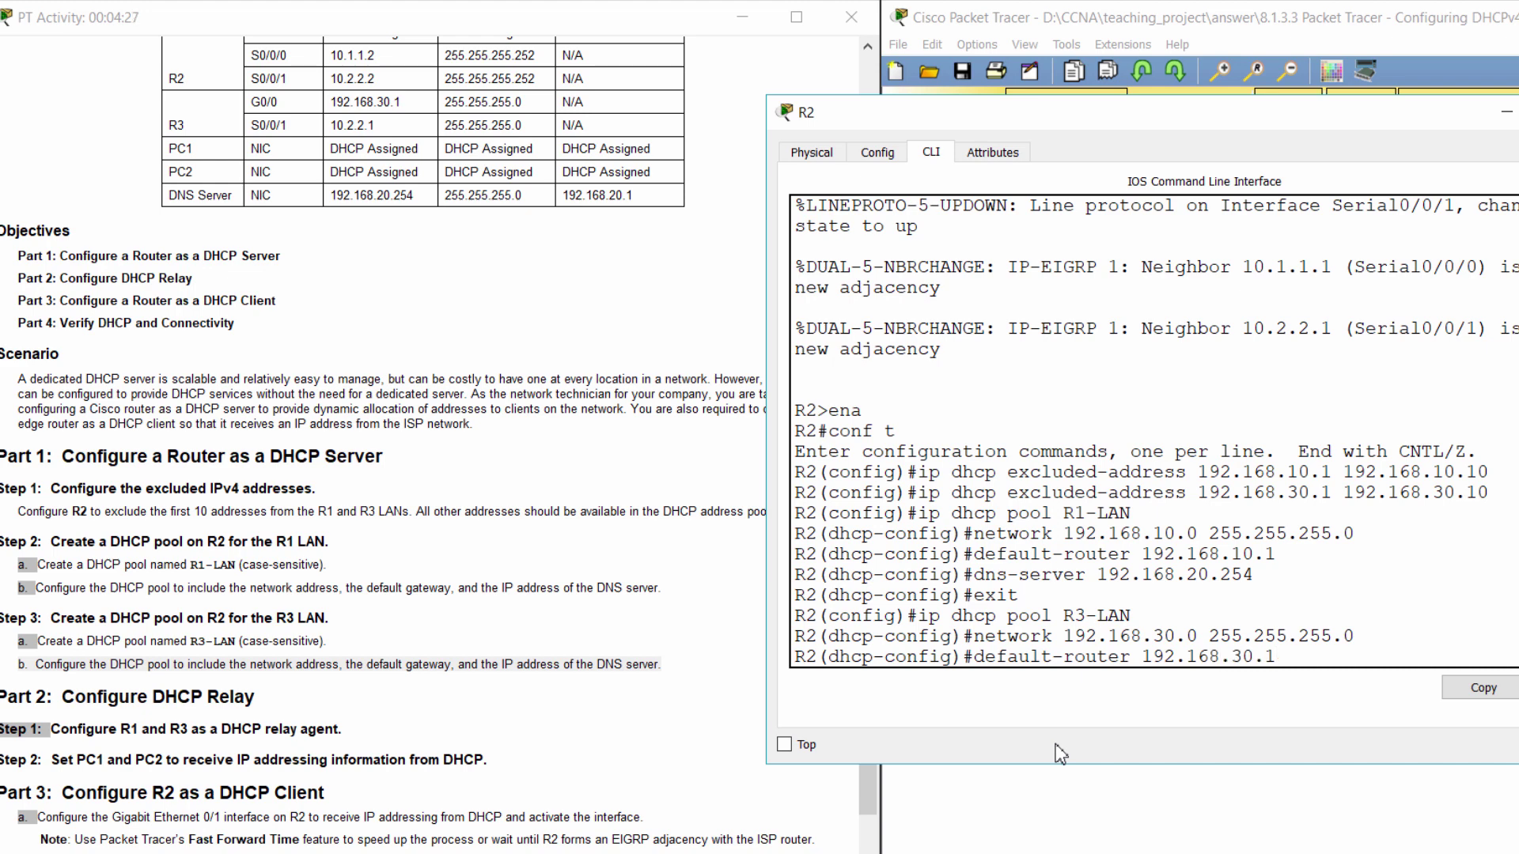
key("Return")
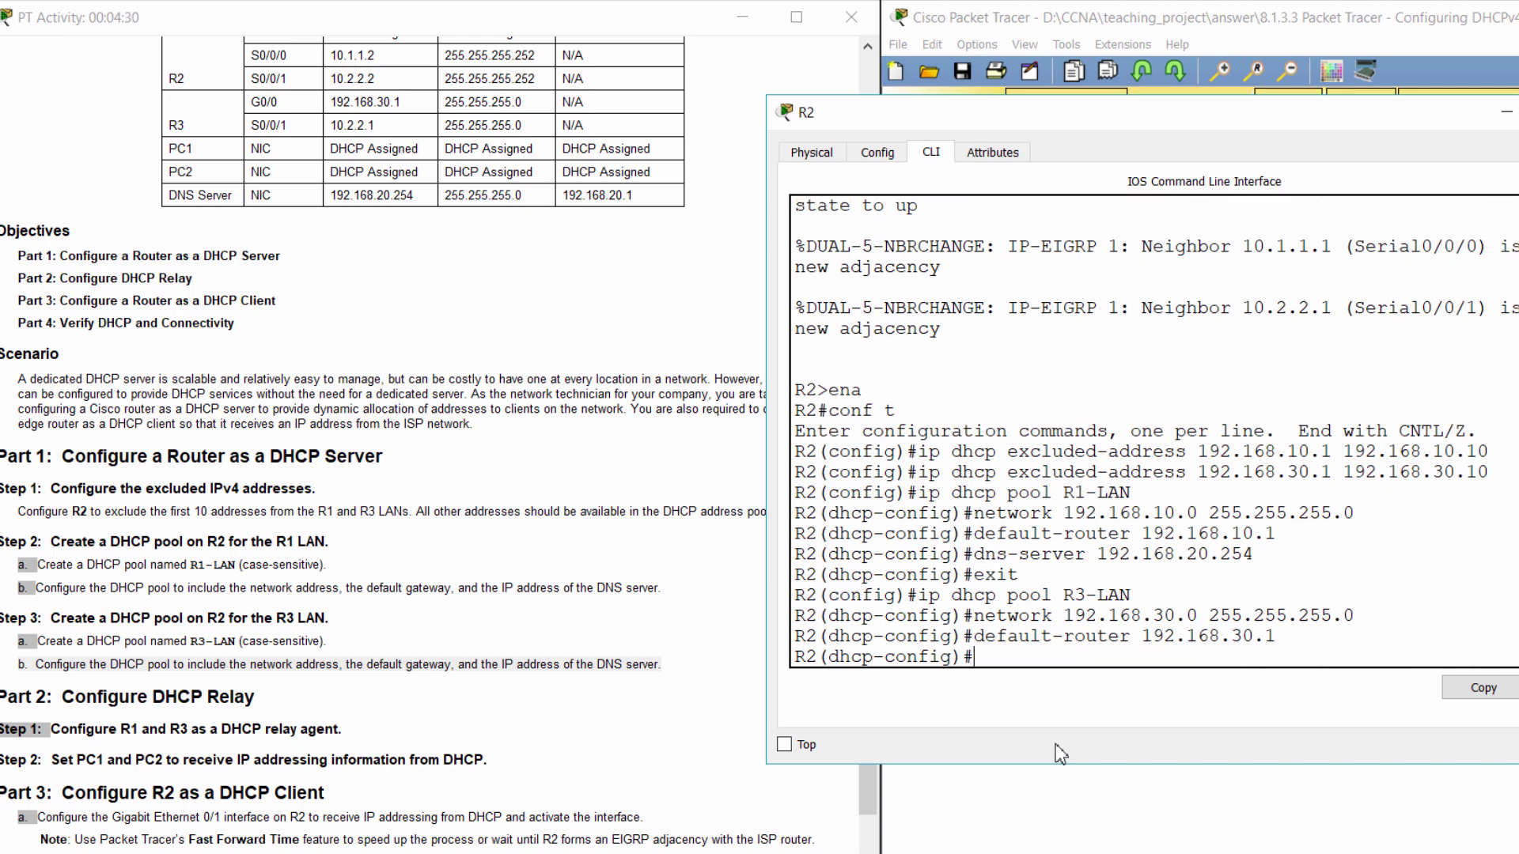
type("dns-")
type("server 192.168.20.2")
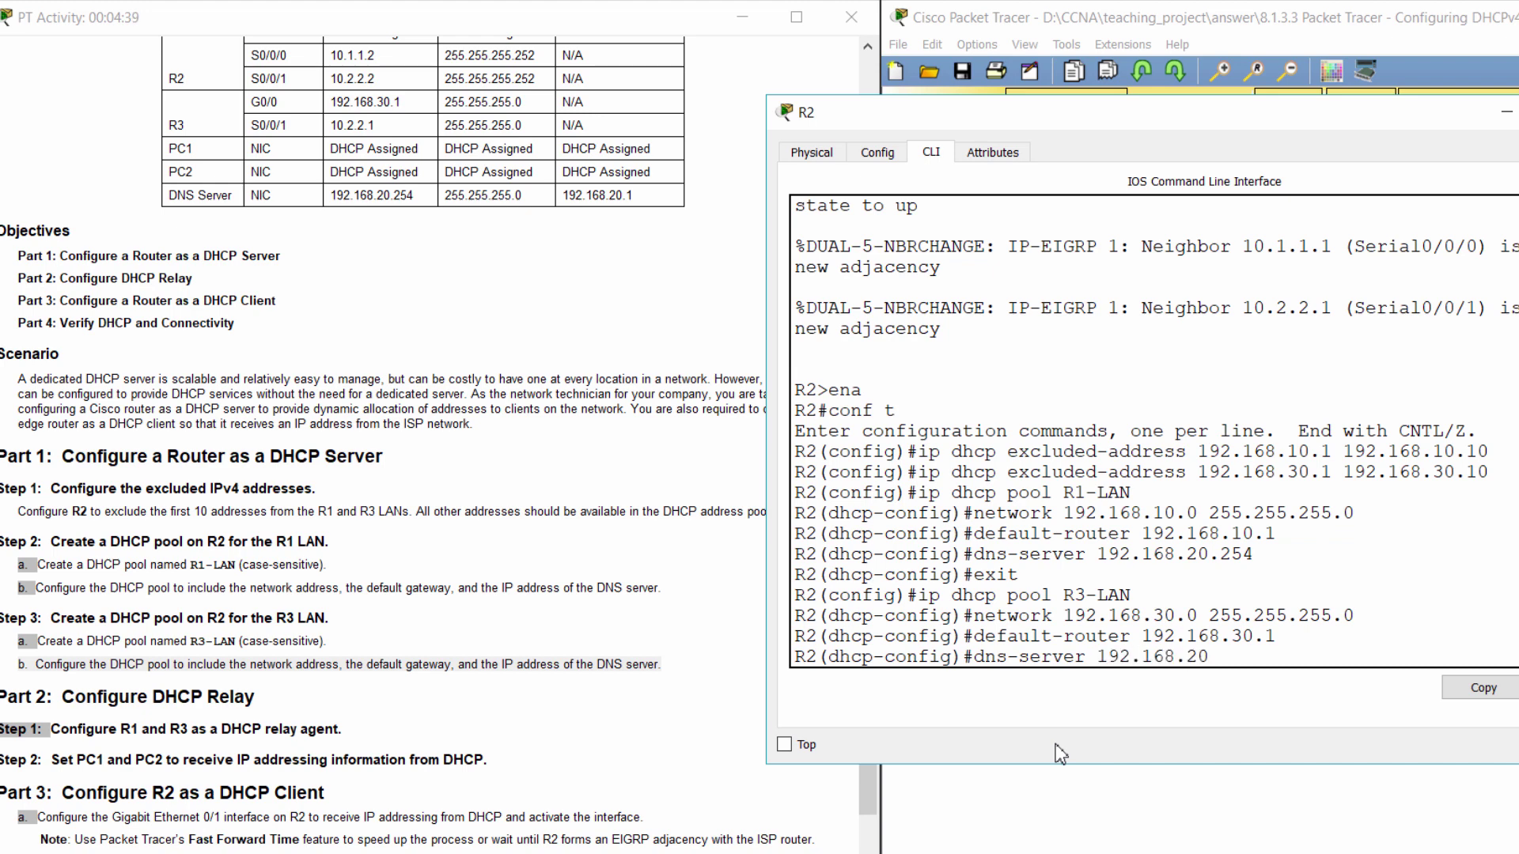
type("54")
key("Return")
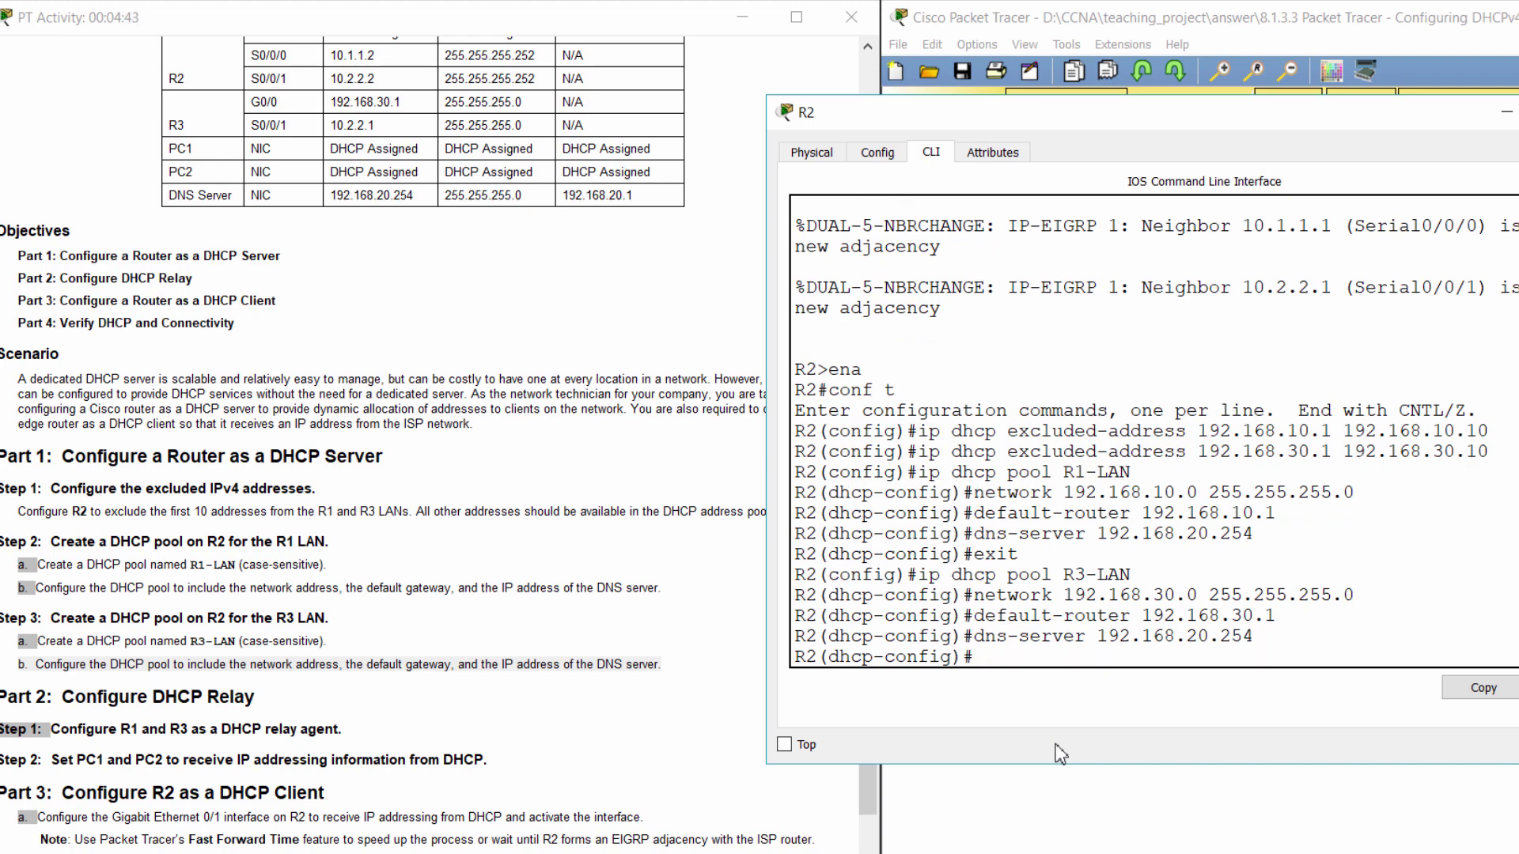
- Highlight the instructions to configure R1 and R3 as DHCP relay agents
left_click(448, 724)
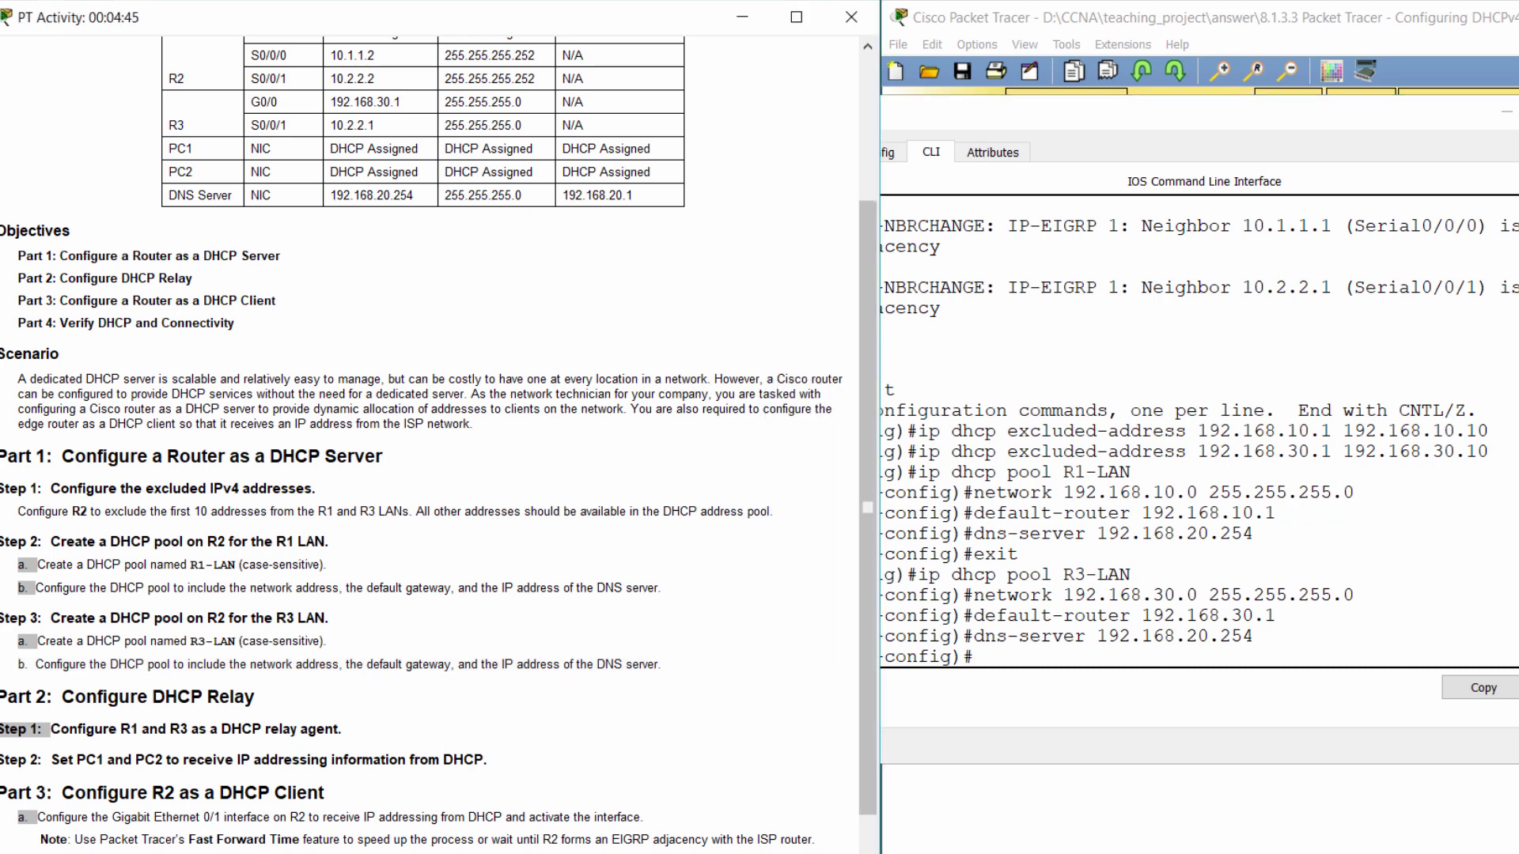
left_click_drag(3, 697, 256, 697)
scroll(261, 700, "down", 3)
left_click_drag(4, 586, 361, 583)
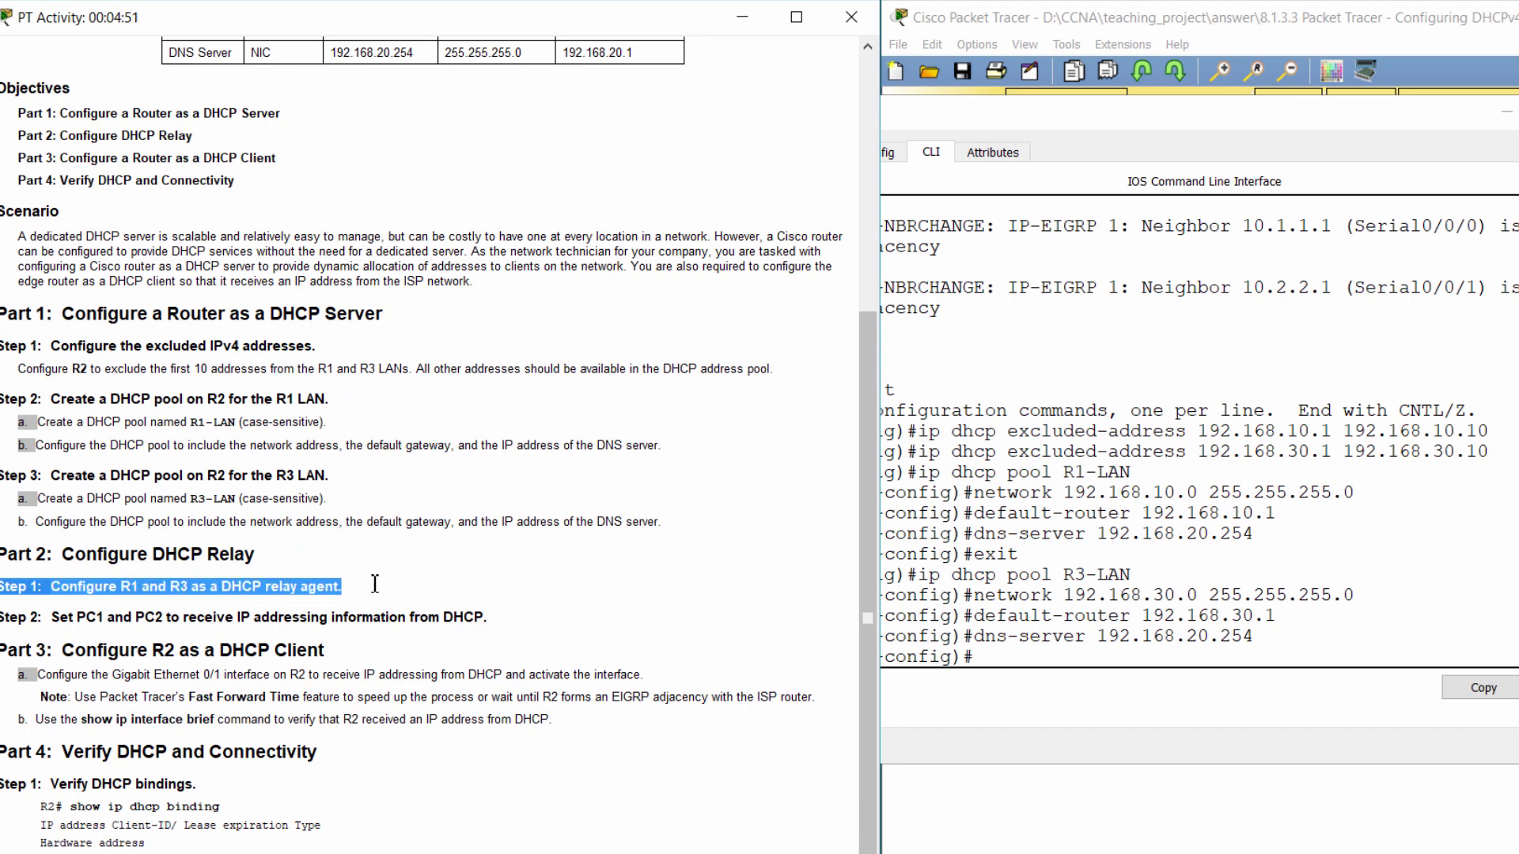
- Close R2's window, then open R1's CLI in global configuration mode
left_click(1503, 111)
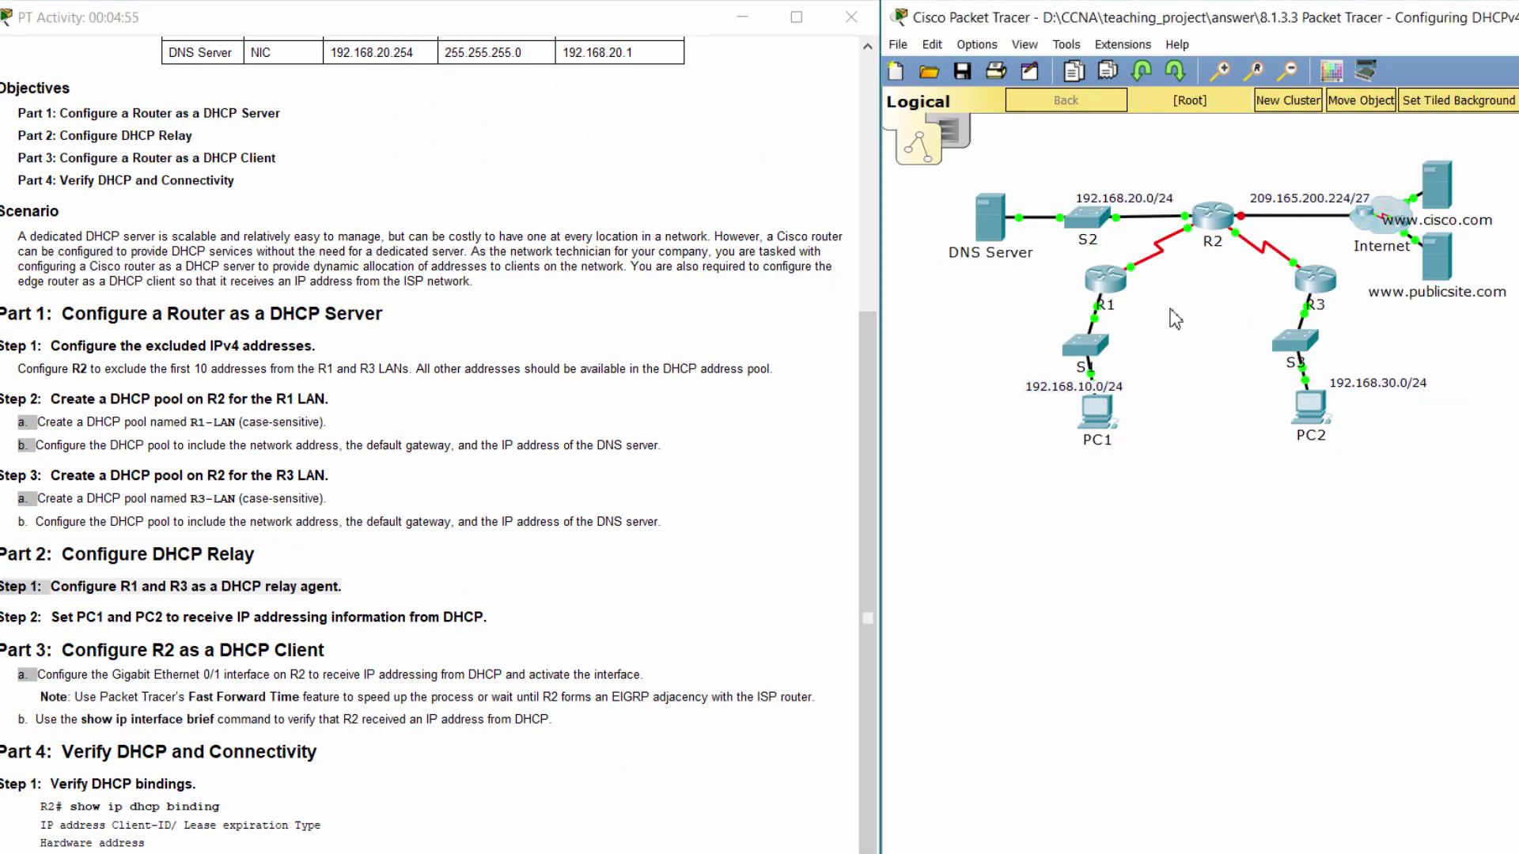
left_click(1099, 285)
left_click_drag(875, 233, 1135, 180)
left_click(1051, 210)
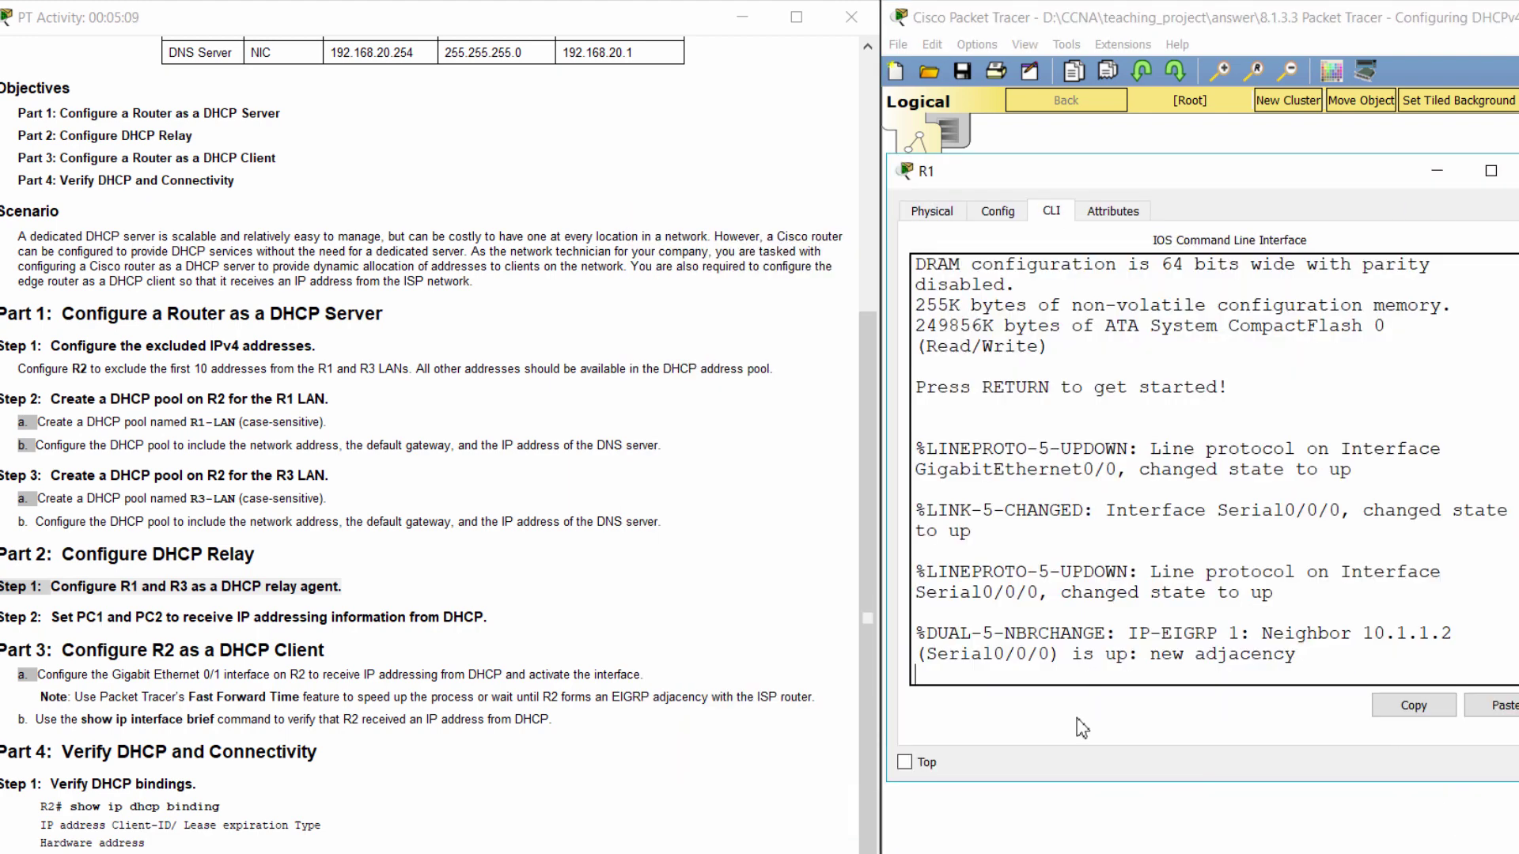
key("Return")
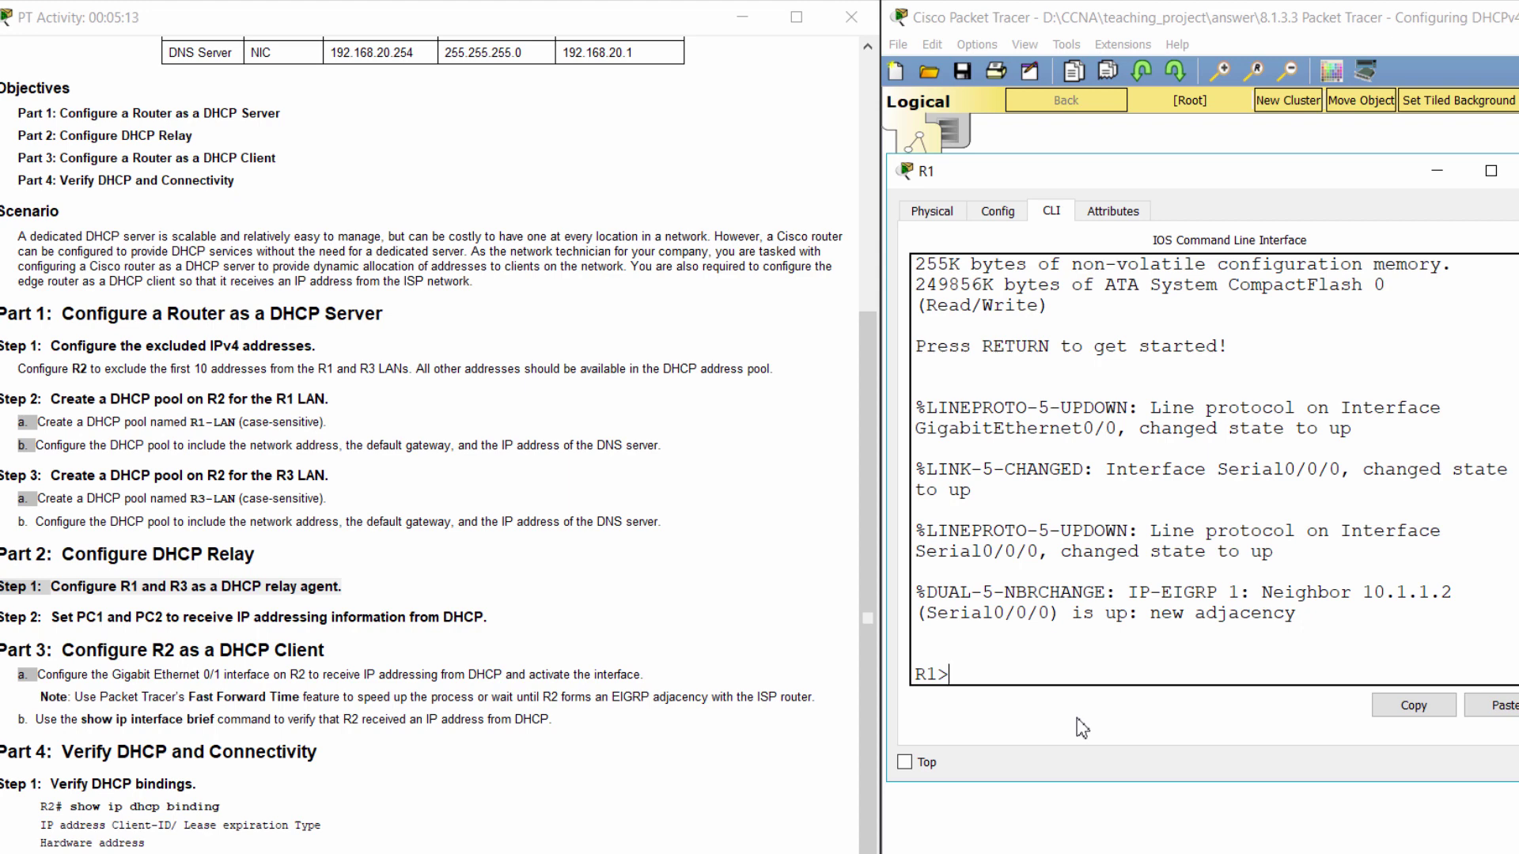
type("ena")
key("Return")
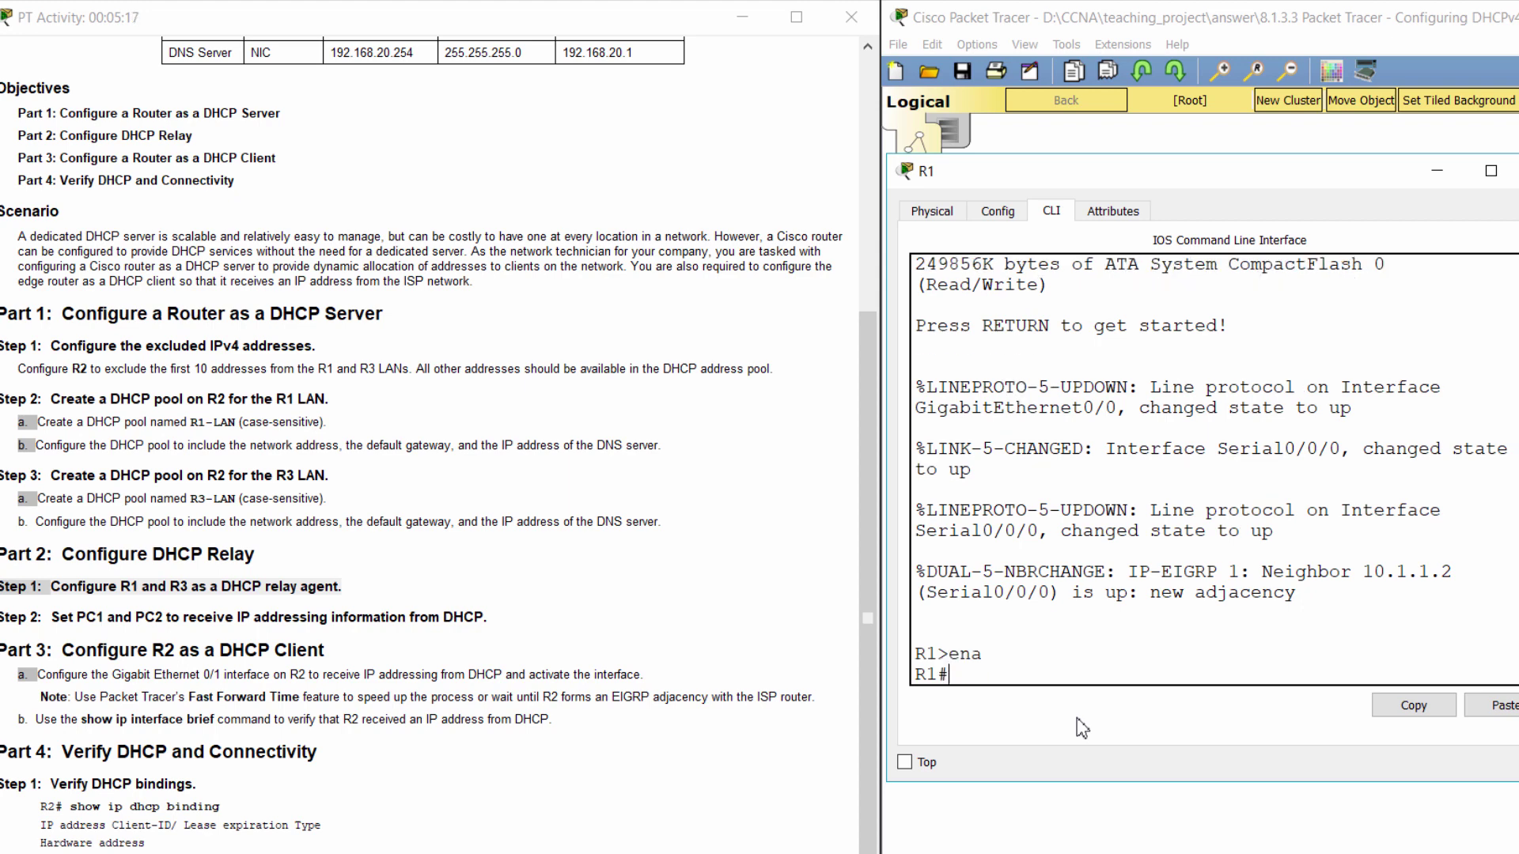
type("conf t")
key("Return")
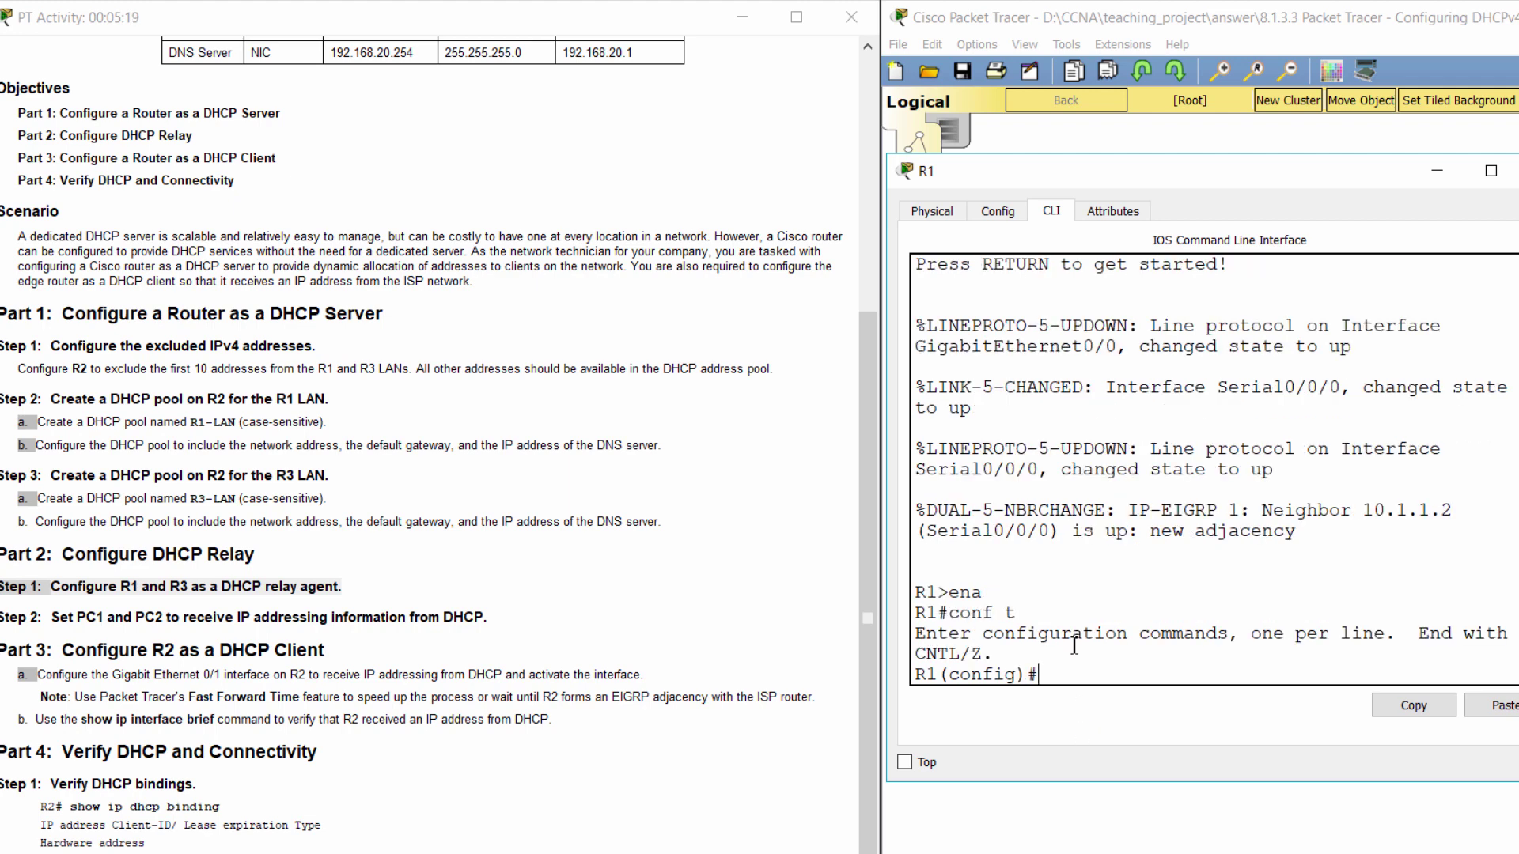
- Set ip helper-address 10.1.1.2 on R1's interface g0/0
left_click(686, 492)
scroll(687, 492, "up", 5)
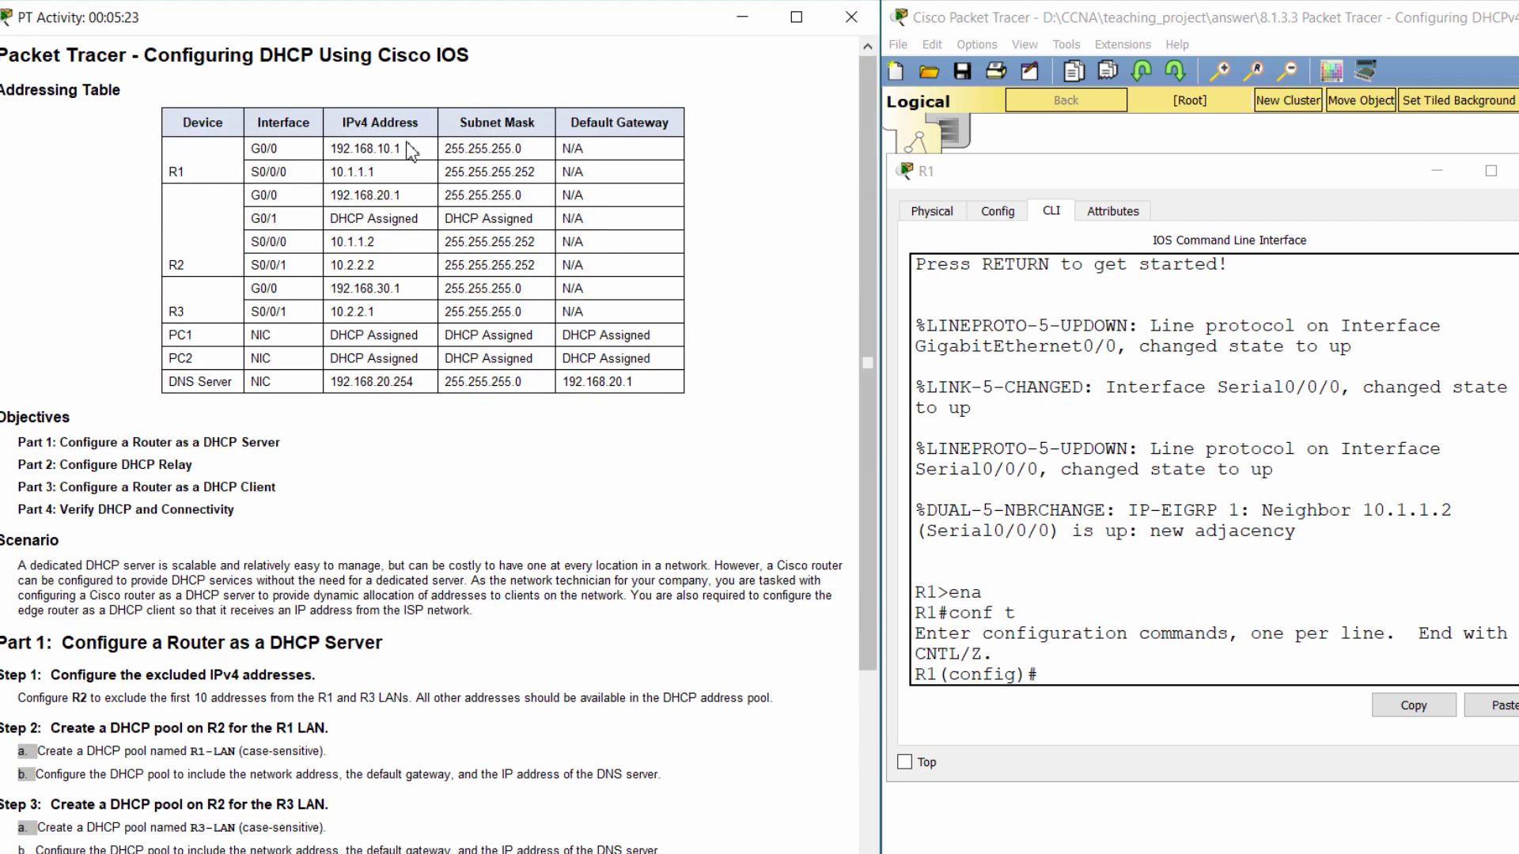
left_click(1096, 680)
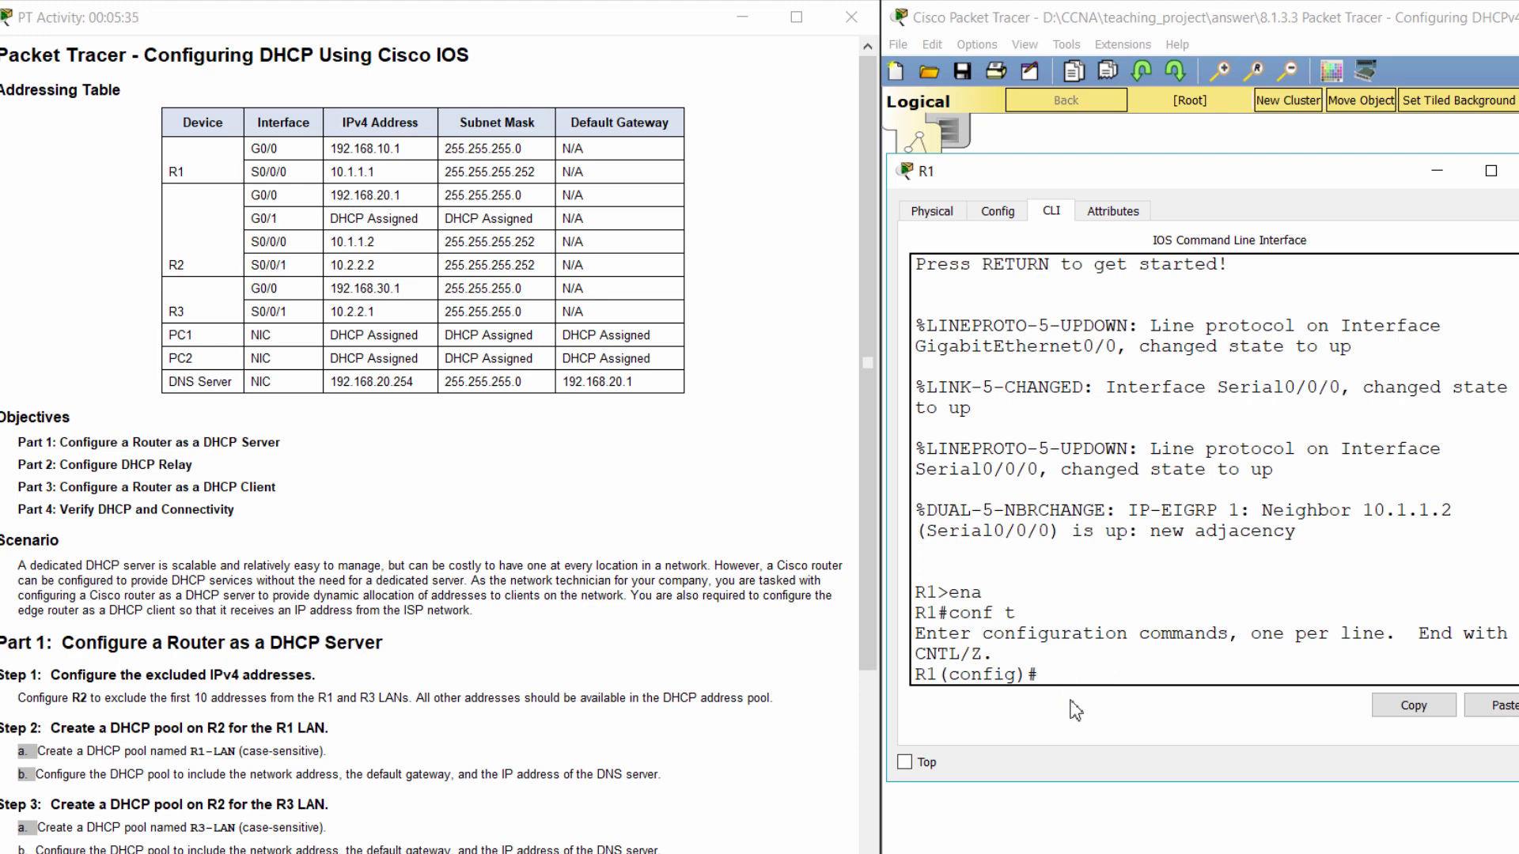
type("interface g0/")
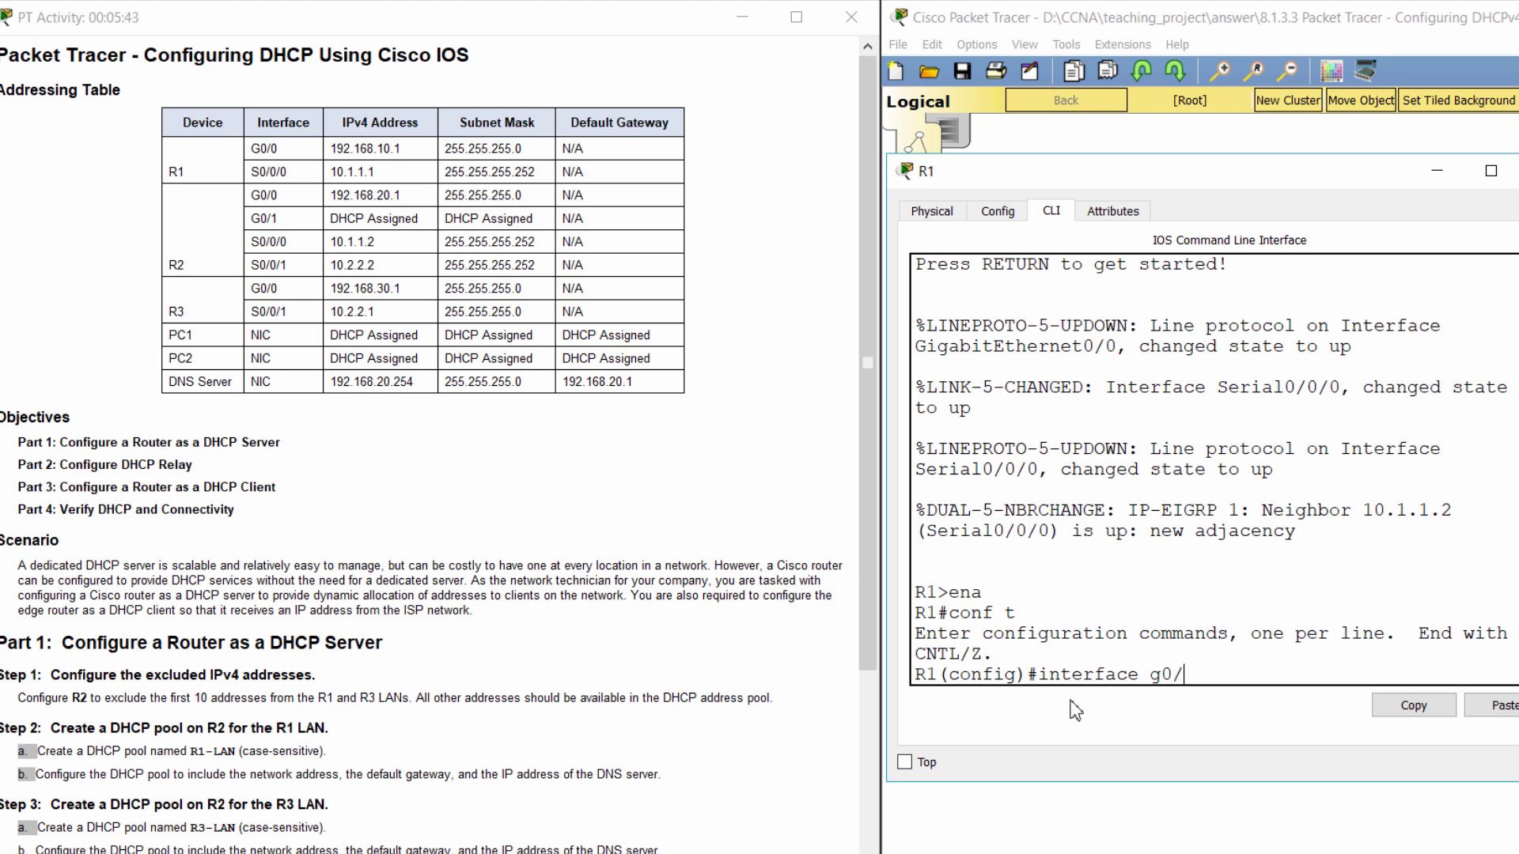
type("0")
key("Return")
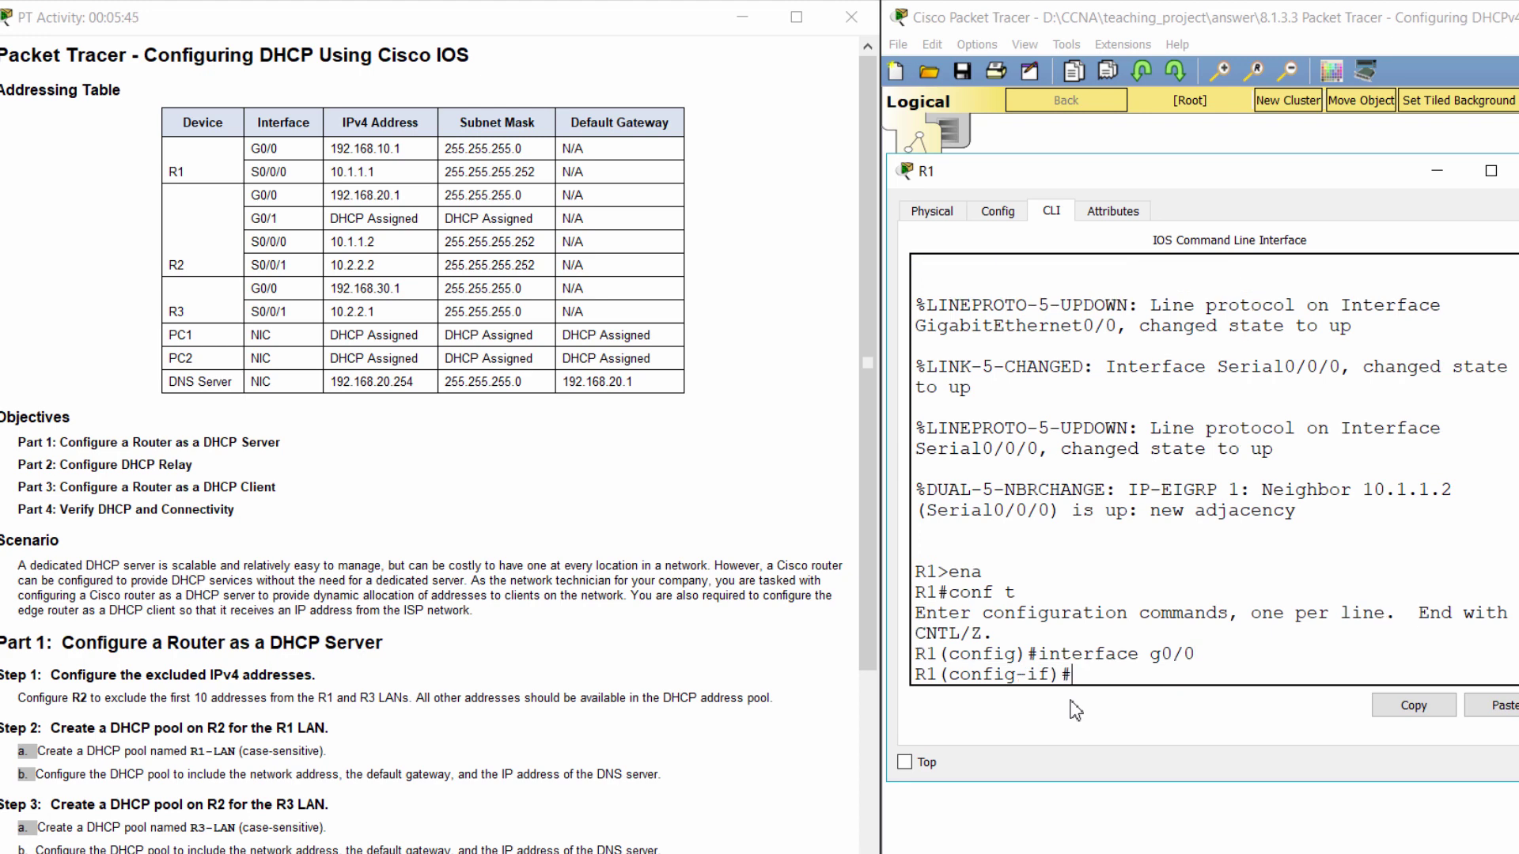
type("ip")
type(" helper-address 10.1.1.2")
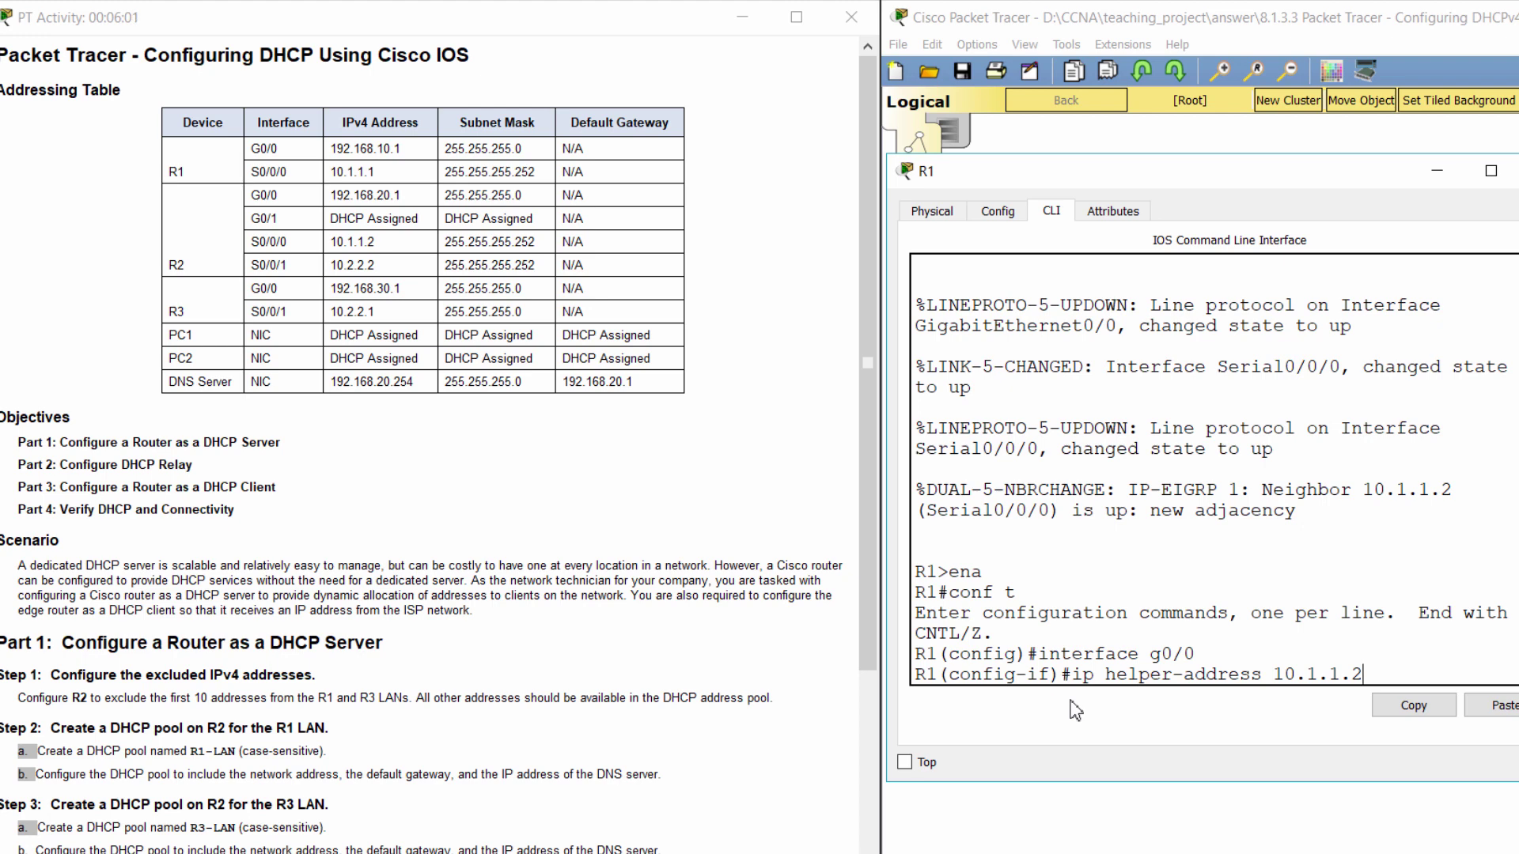
key("Return")
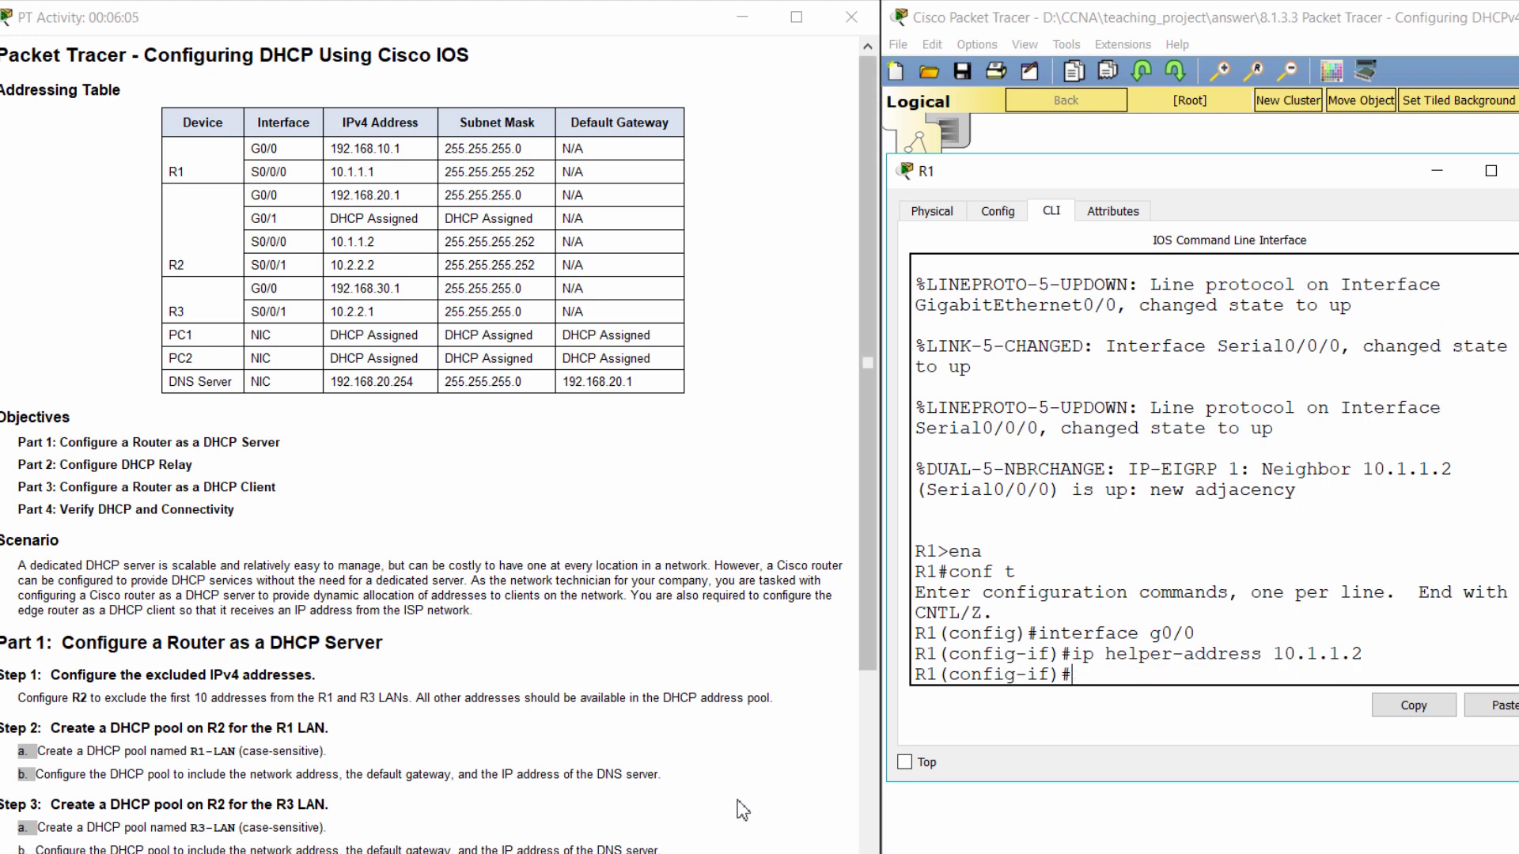
- Highlight the R3 relay agent task and minimize R1's window
left_click(656, 828)
scroll(656, 828, "down", 4)
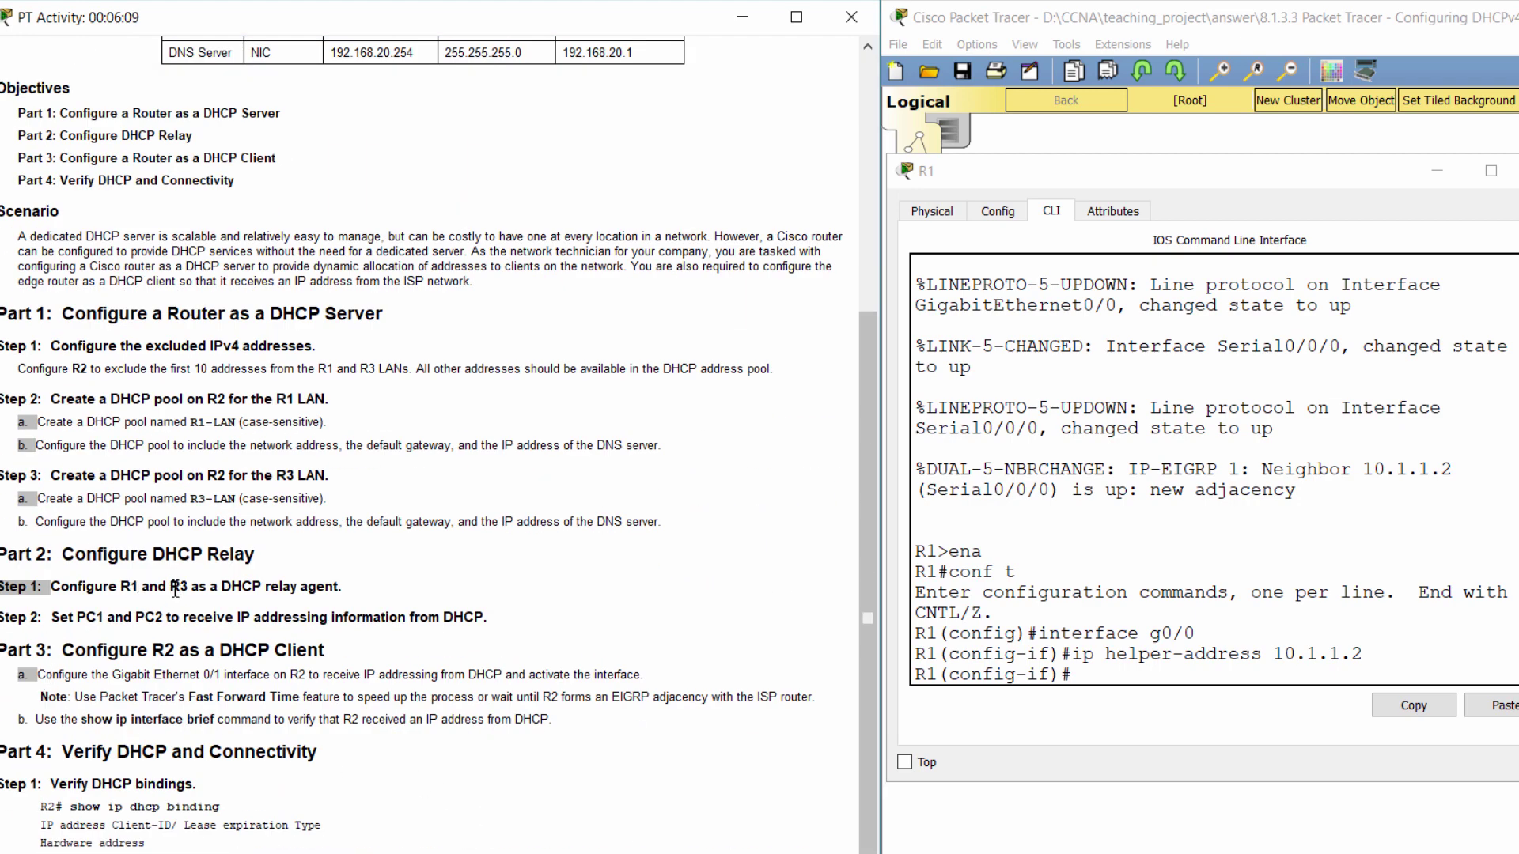
left_click_drag(168, 586, 342, 586)
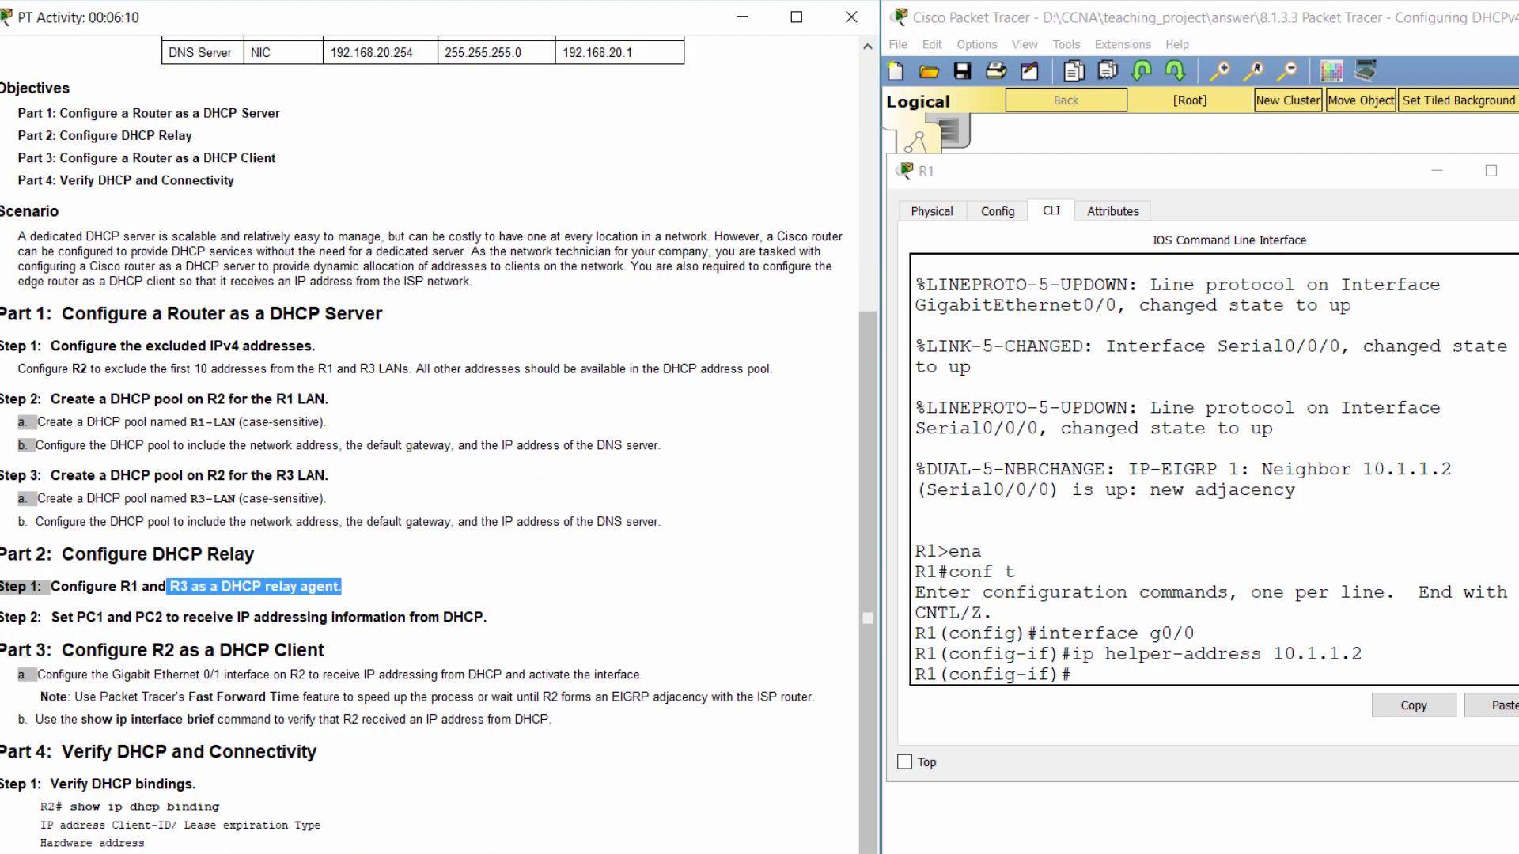
left_click(1434, 172)
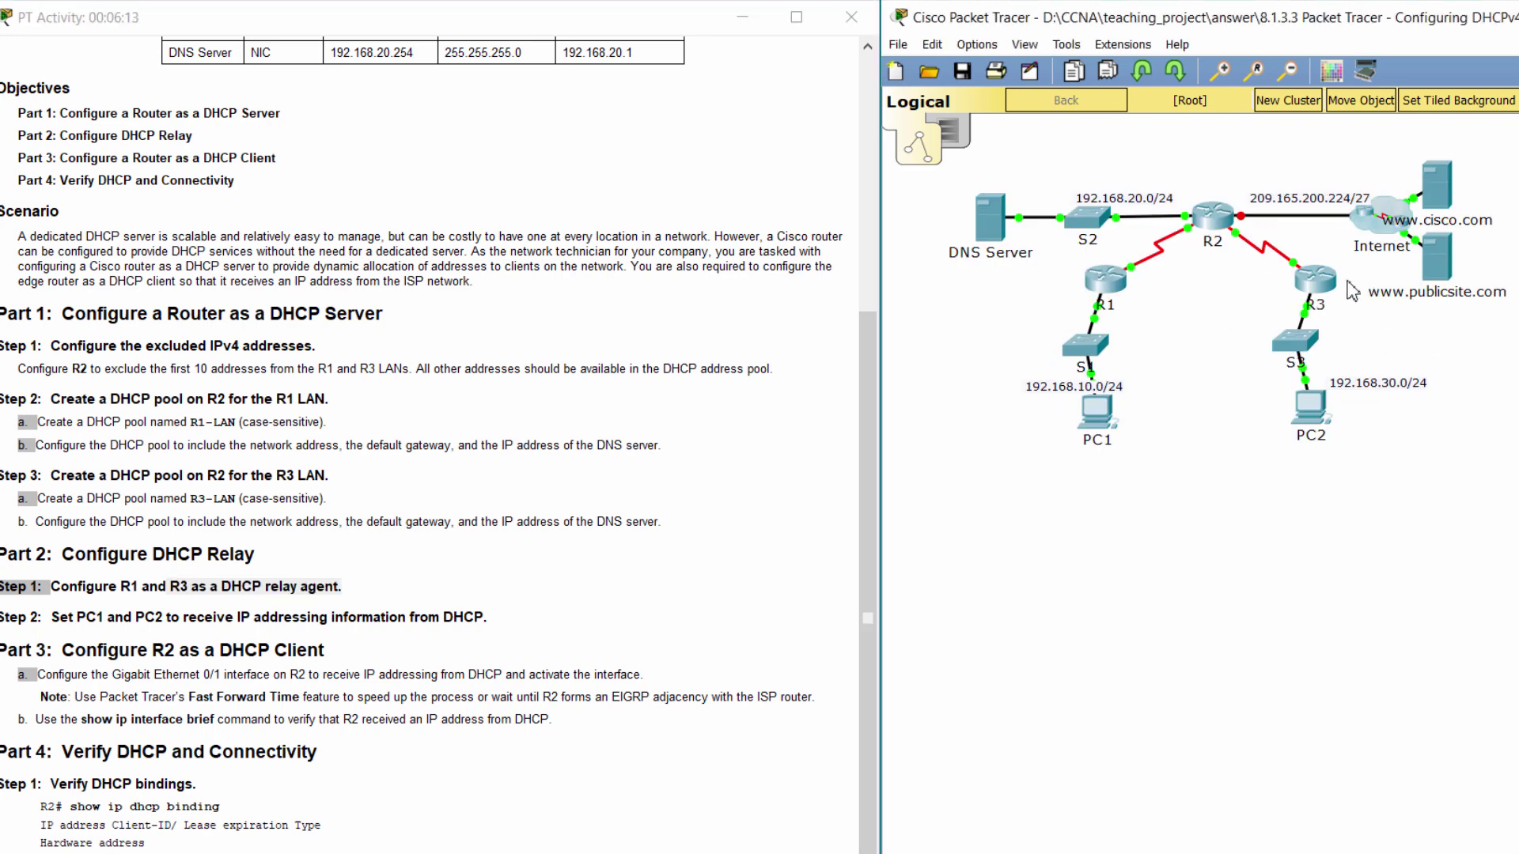
- Open R3's CLI and enter global configuration mode with enable and conf t
left_click(1316, 281)
left_click_drag(921, 232, 1185, 190)
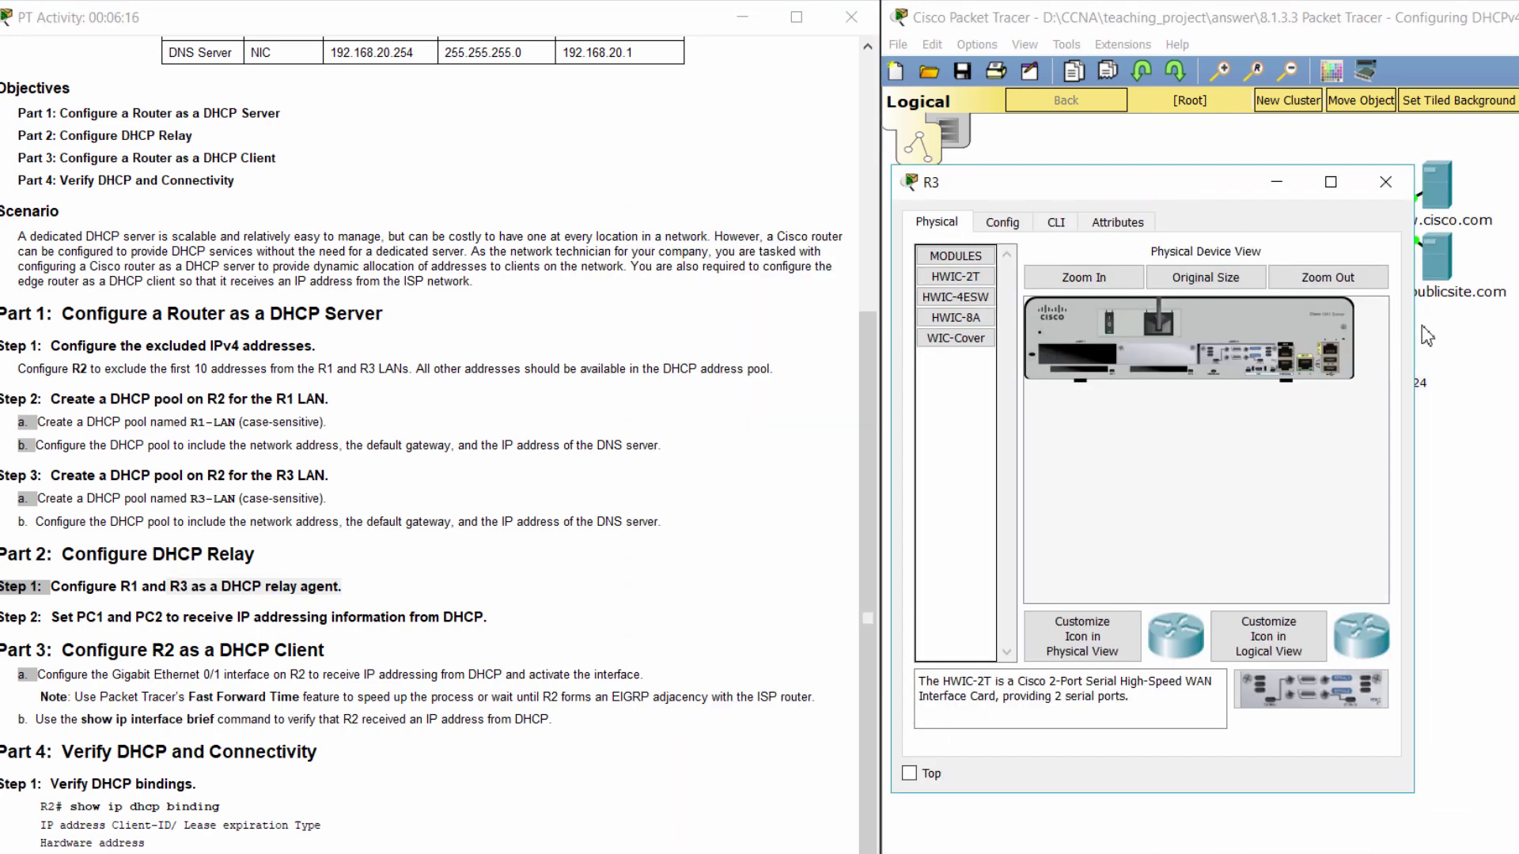
left_click(1056, 224)
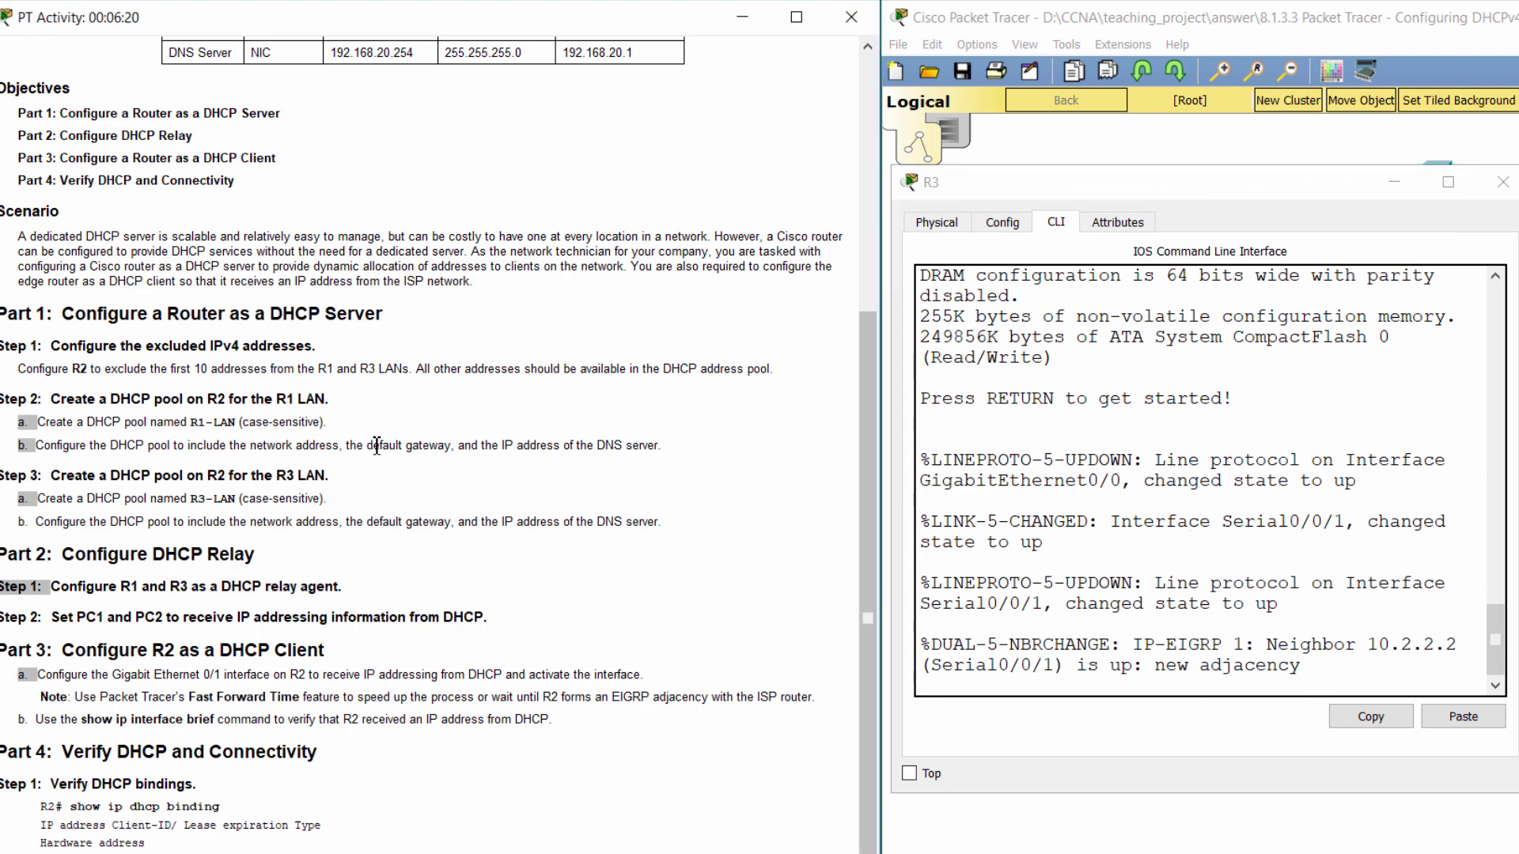
scroll(395, 455, "up", 3)
left_click(1044, 688)
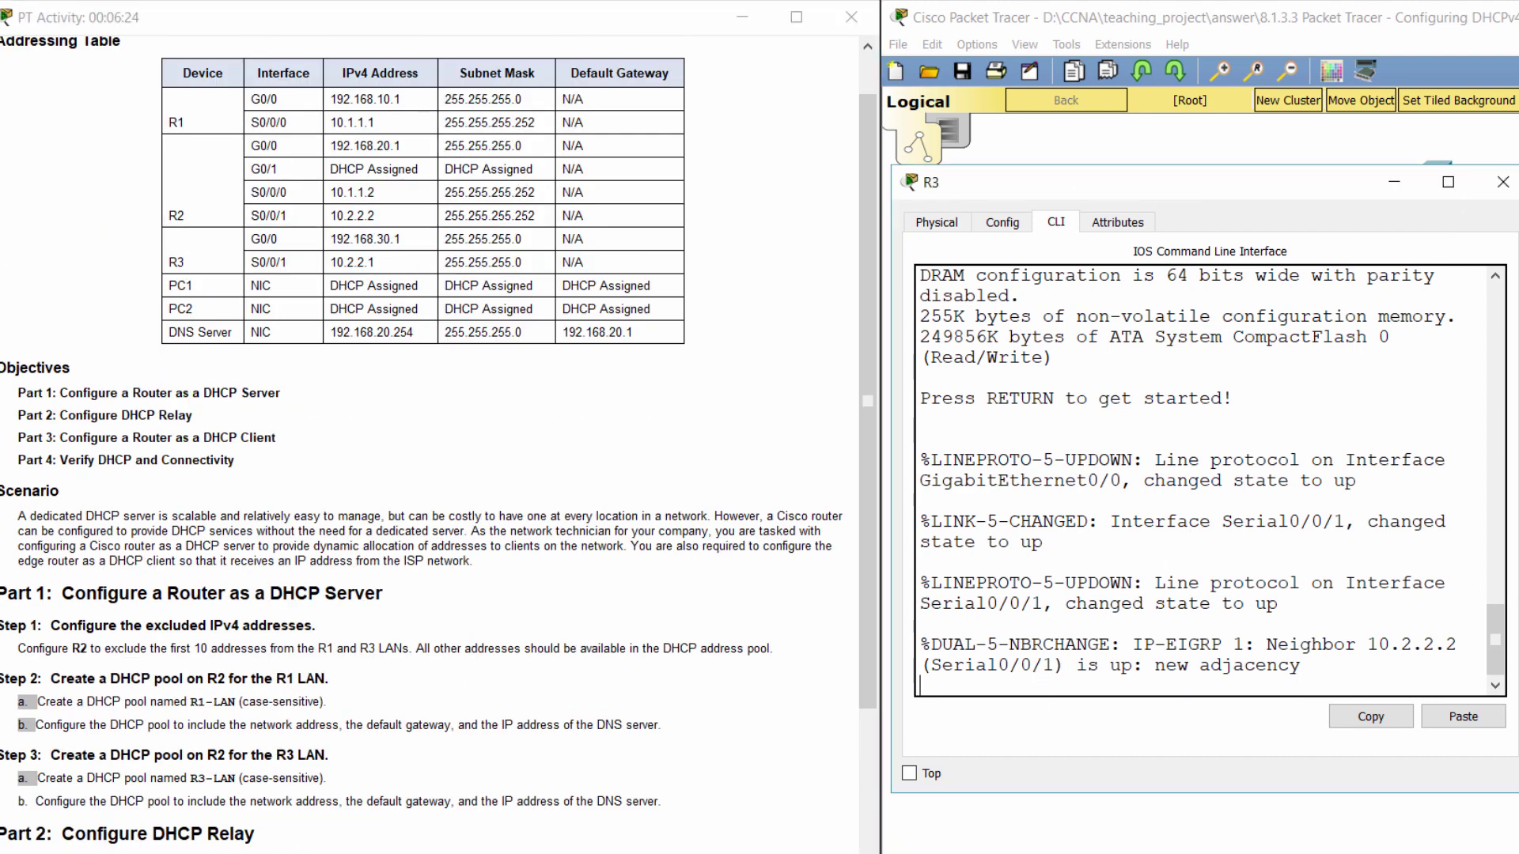
key("Return")
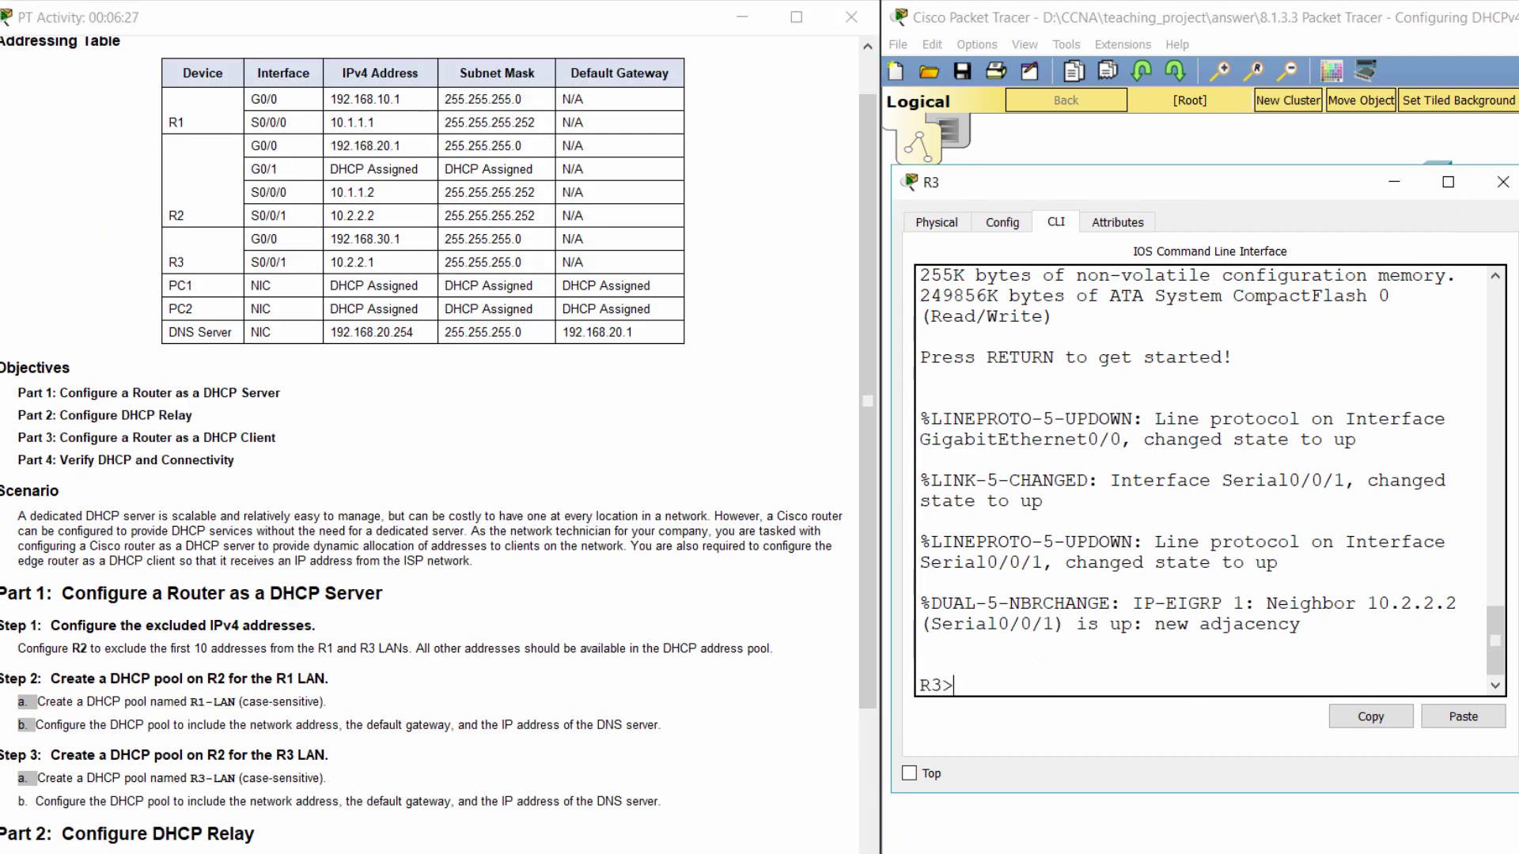
type("ena")
key("Return")
type("conf t")
key("Return")
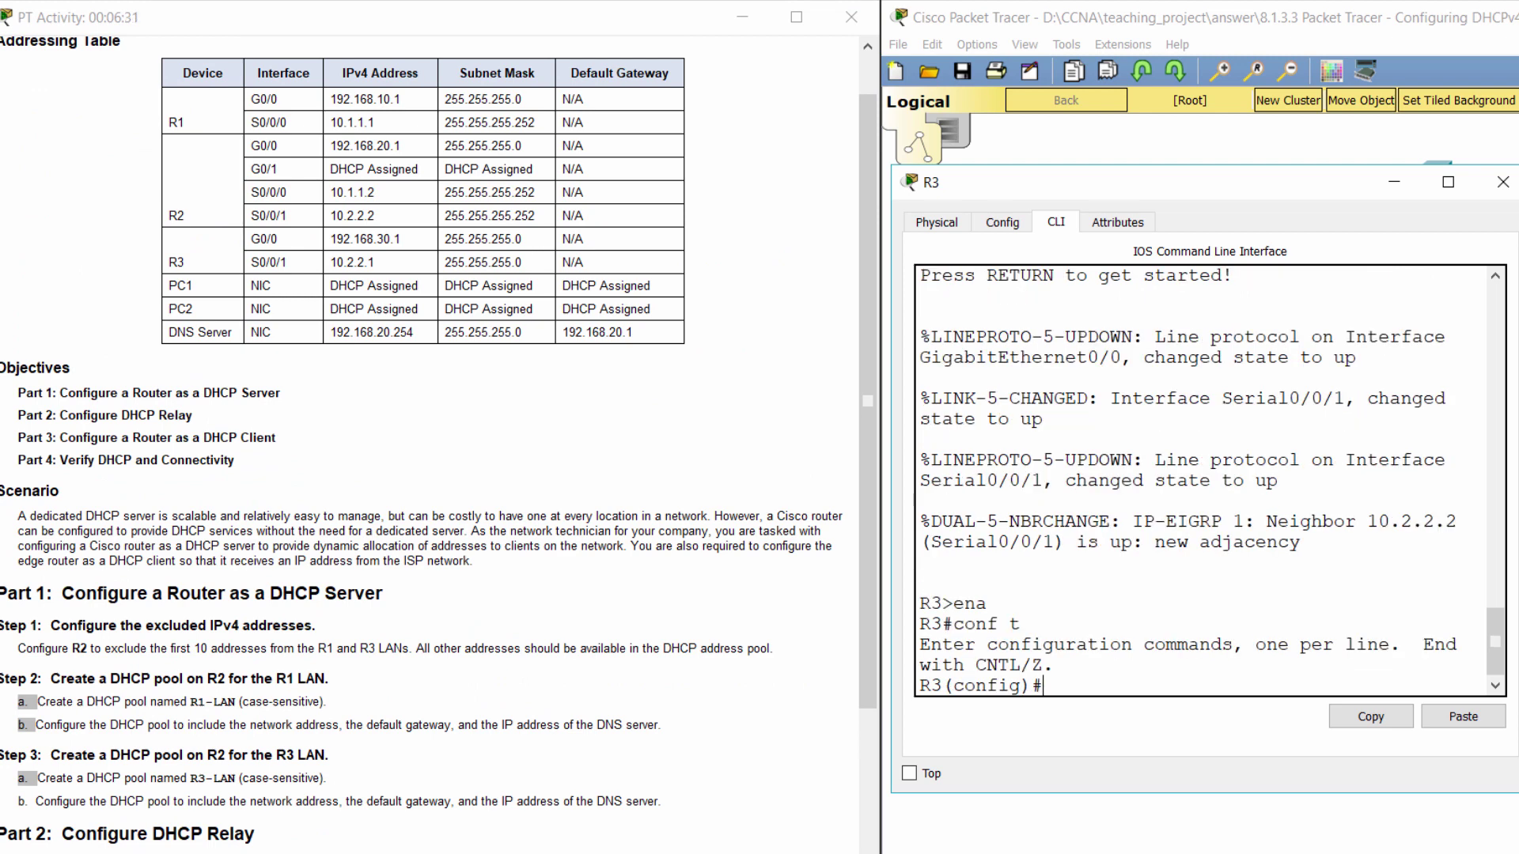
- Set ip helper-address 10.2.2.2 on R3's interface g0/0
type("interface")
type(" g0/0")
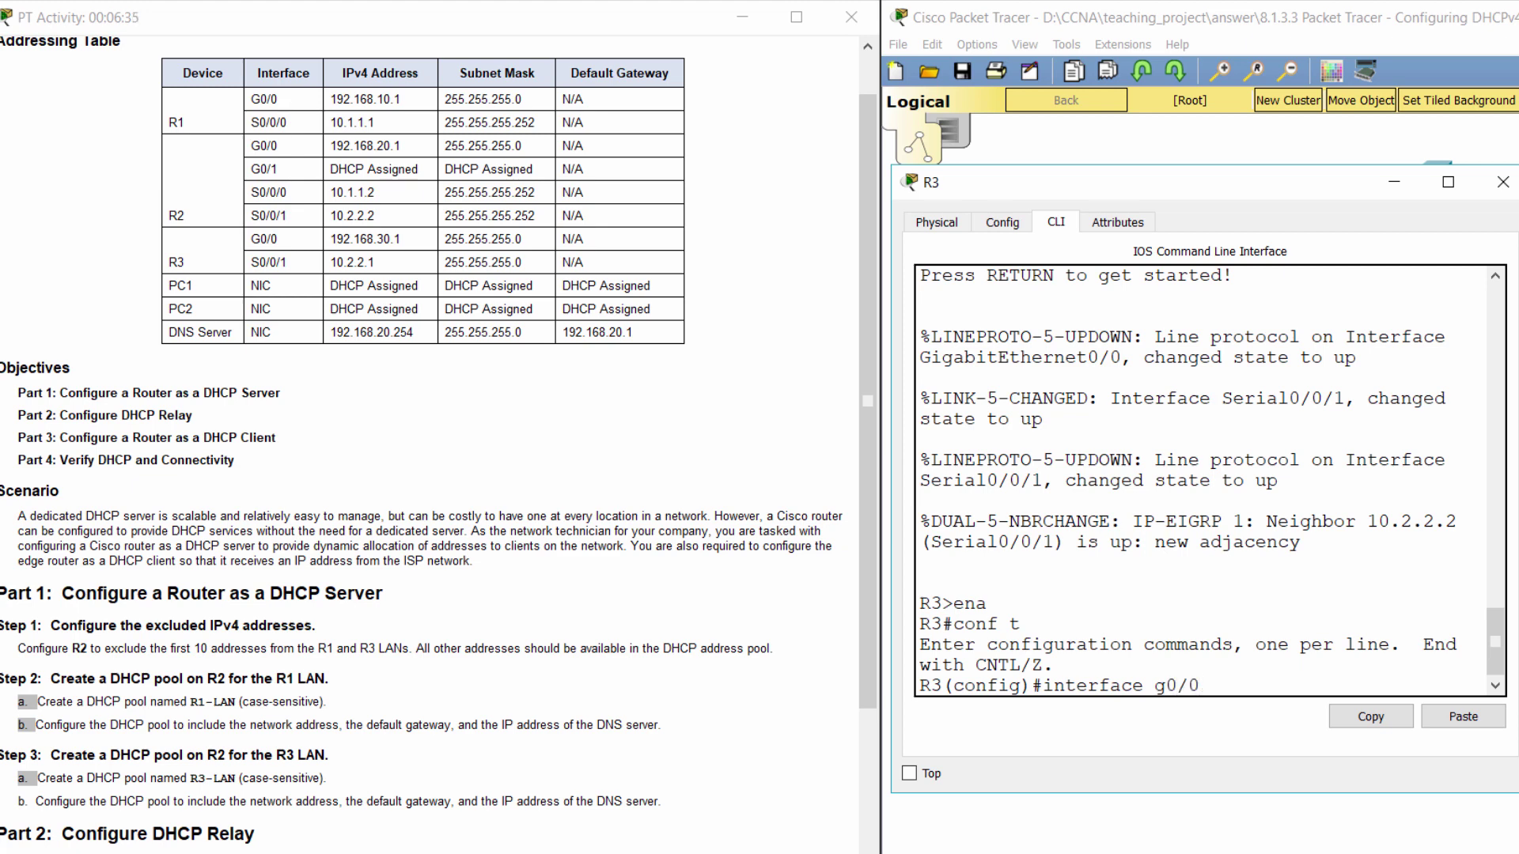
key("Return")
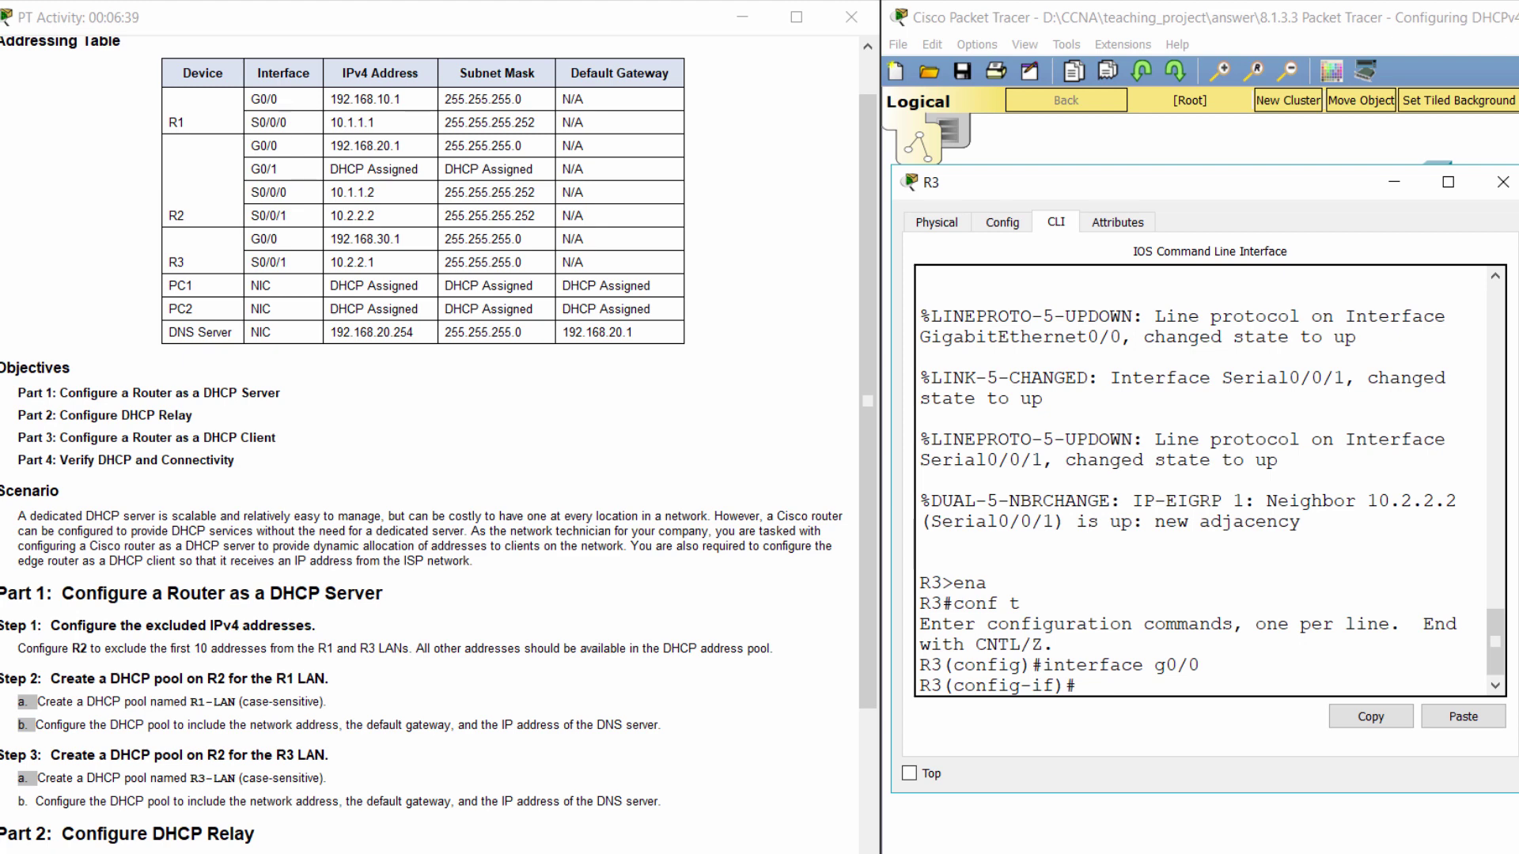
type("ip helper-addres")
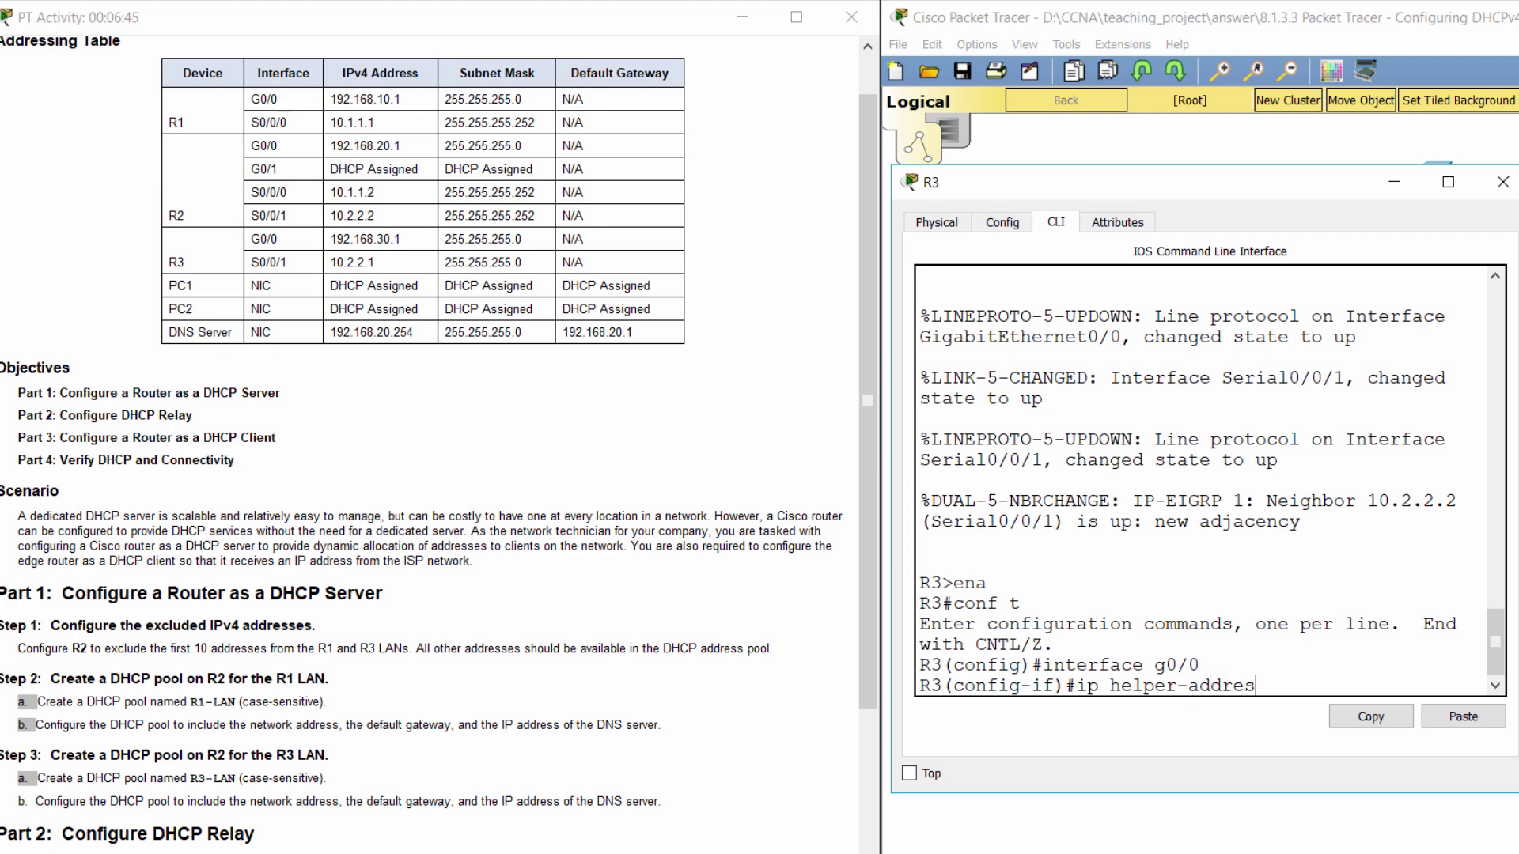
type("s 10.")
type("2.2.2")
key("Return")
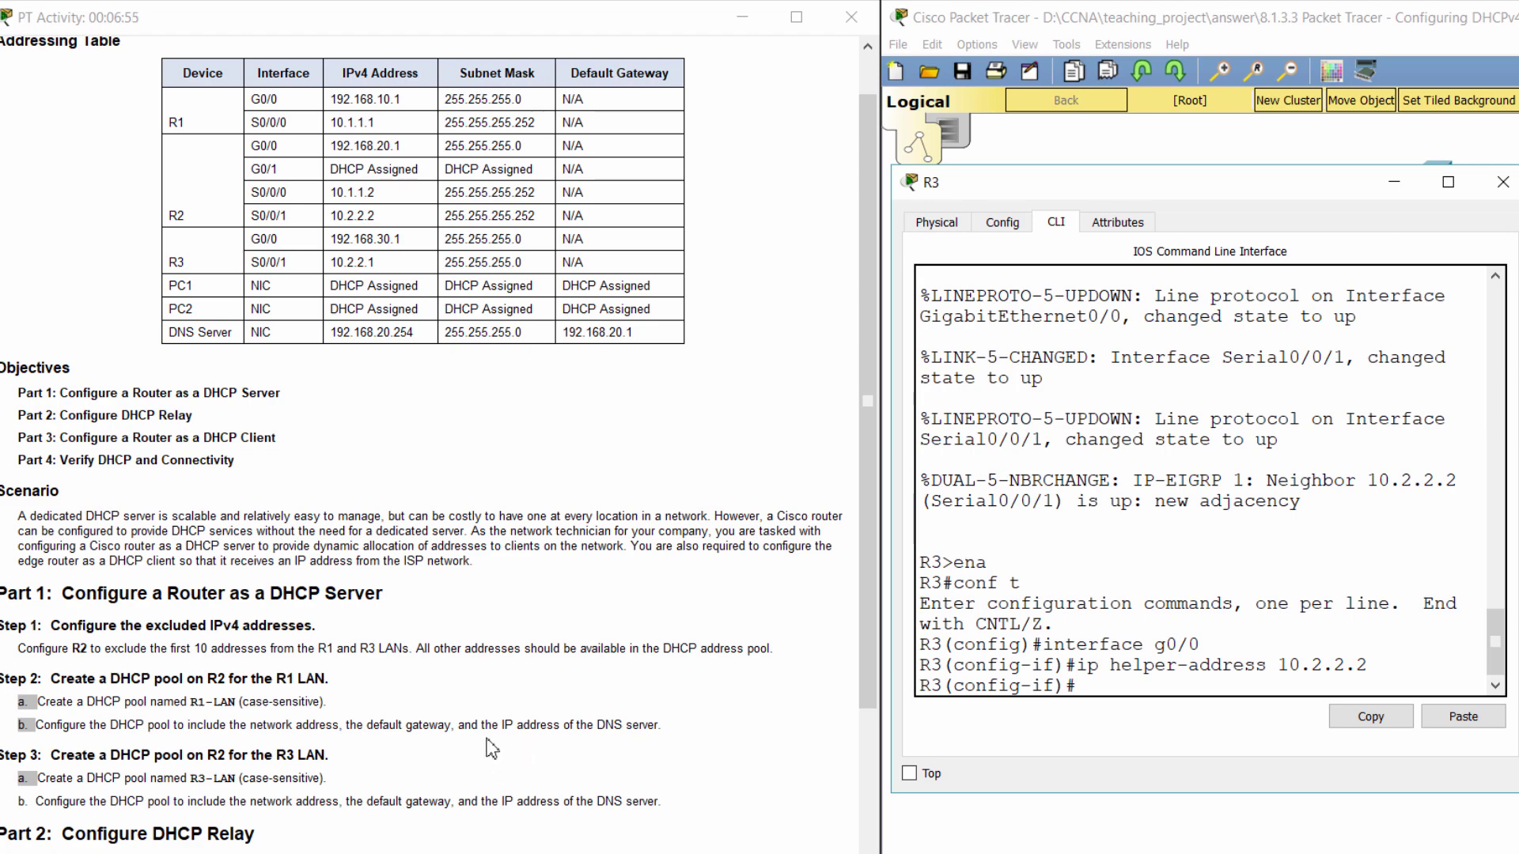
- Highlight the instruction to set the PCs to obtain addresses by DHCP
scroll(492, 747, "down", 3)
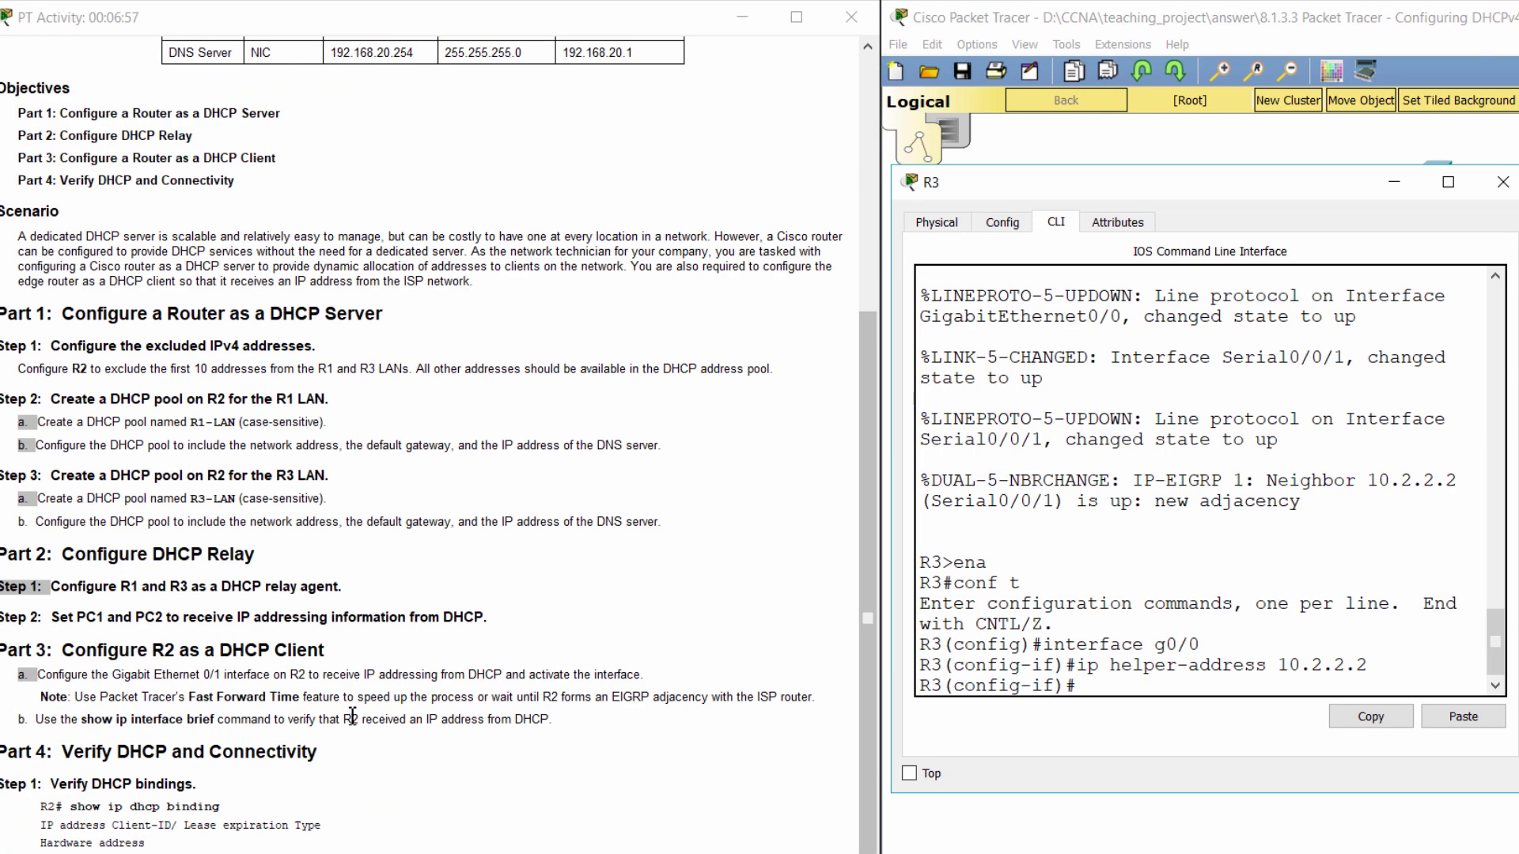
left_click(3, 627)
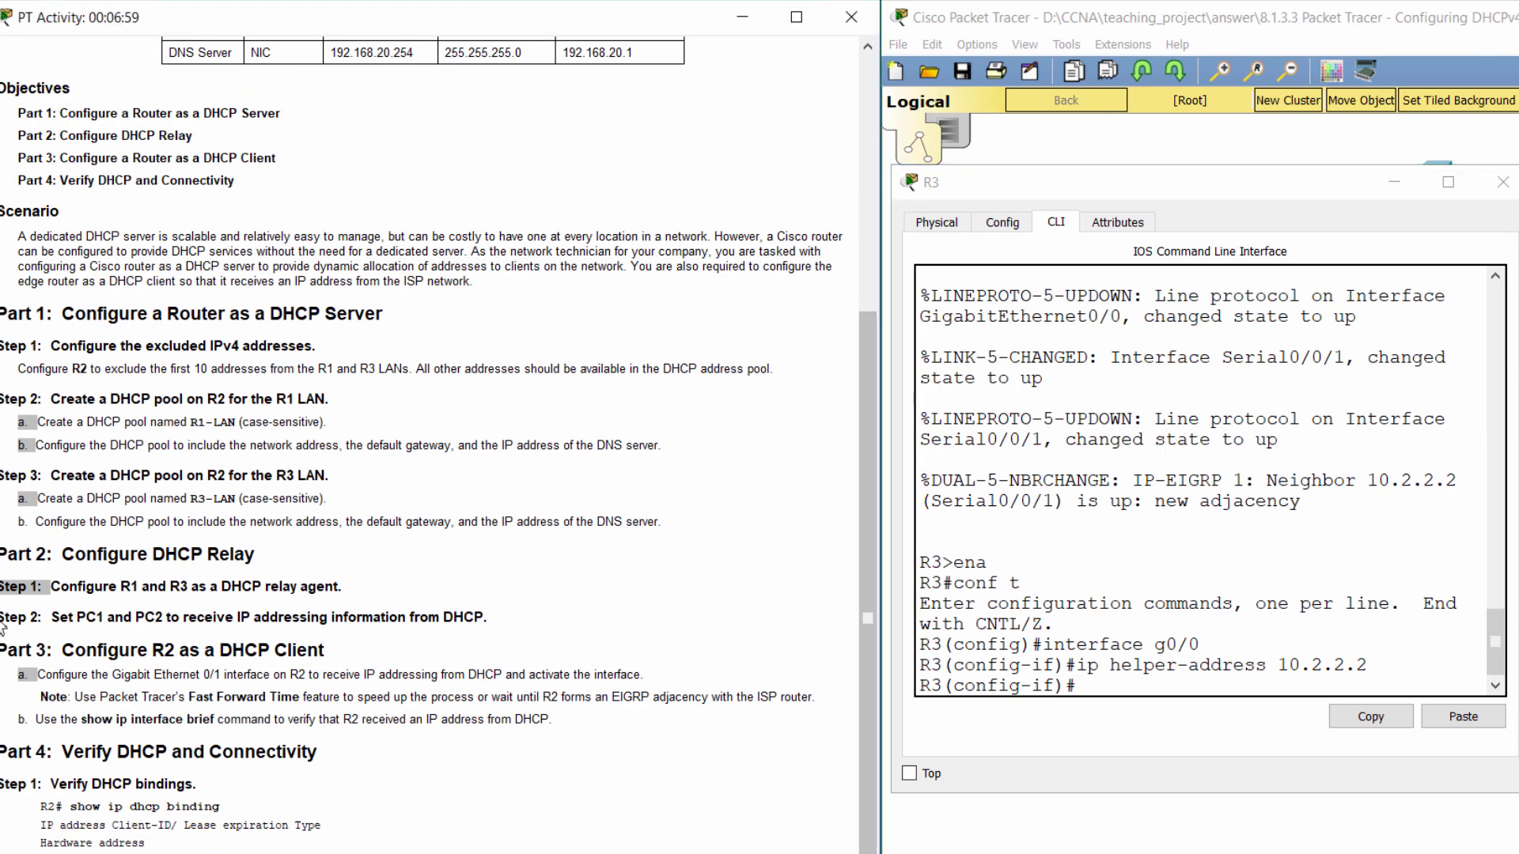
left_click_drag(66, 613, 506, 607)
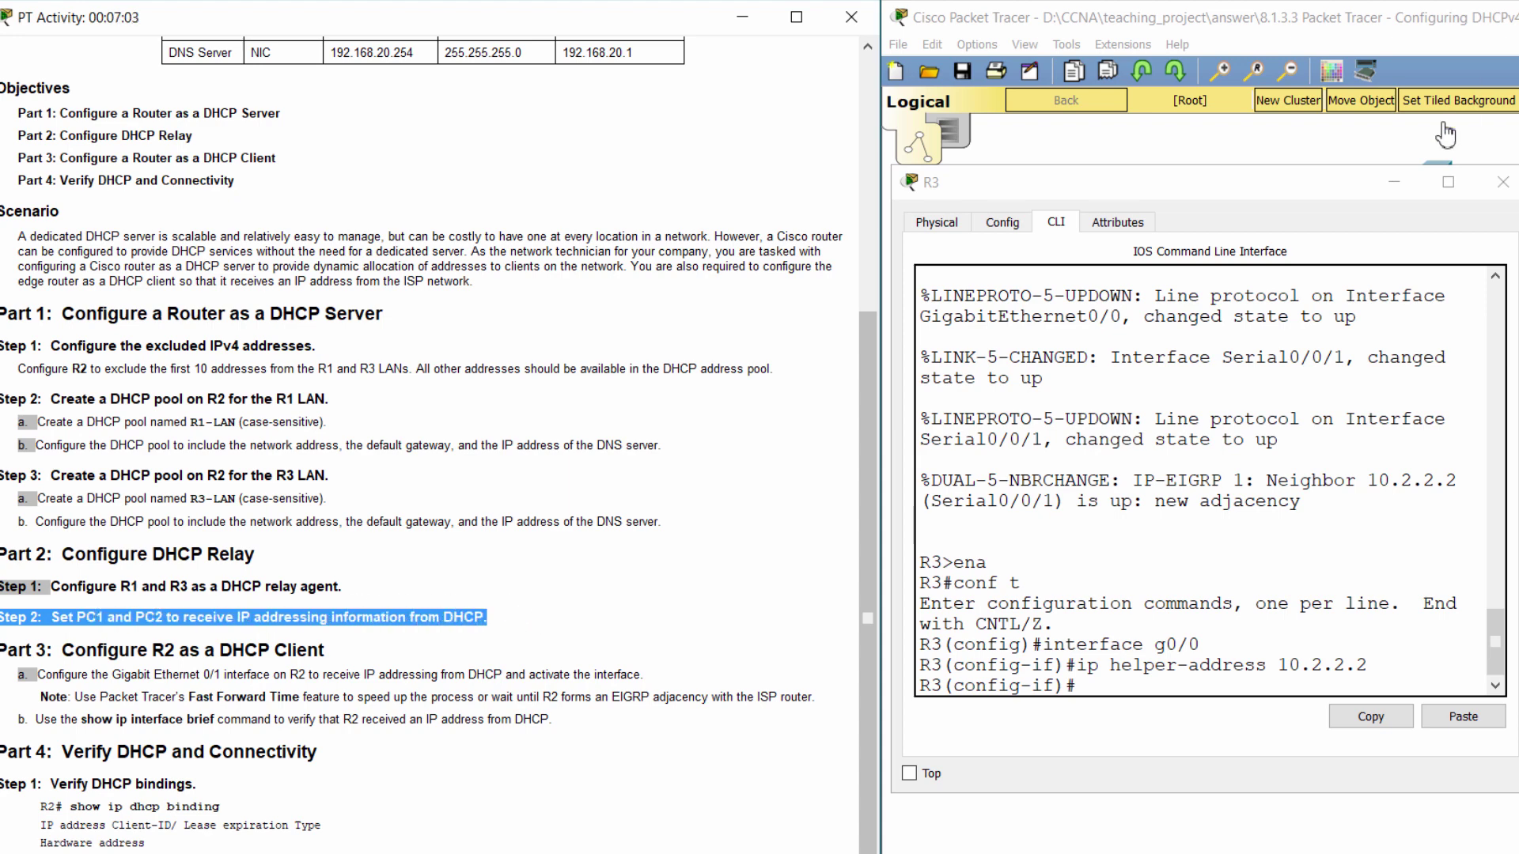
- Switch PC1's IP configuration to DHCP, getting 192.168.10.11
left_click(1407, 178)
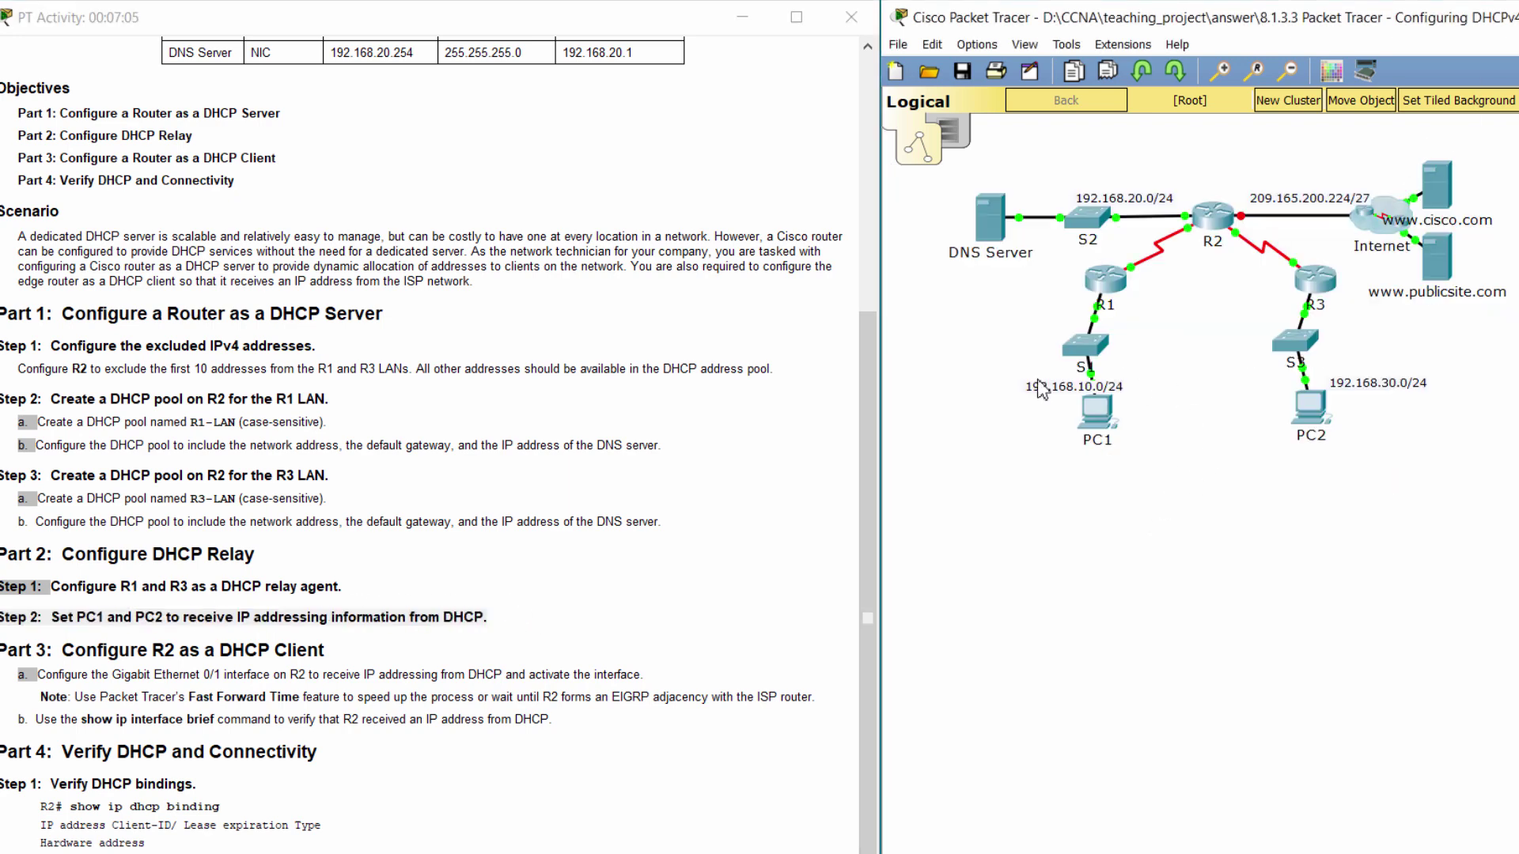
left_click(1099, 420)
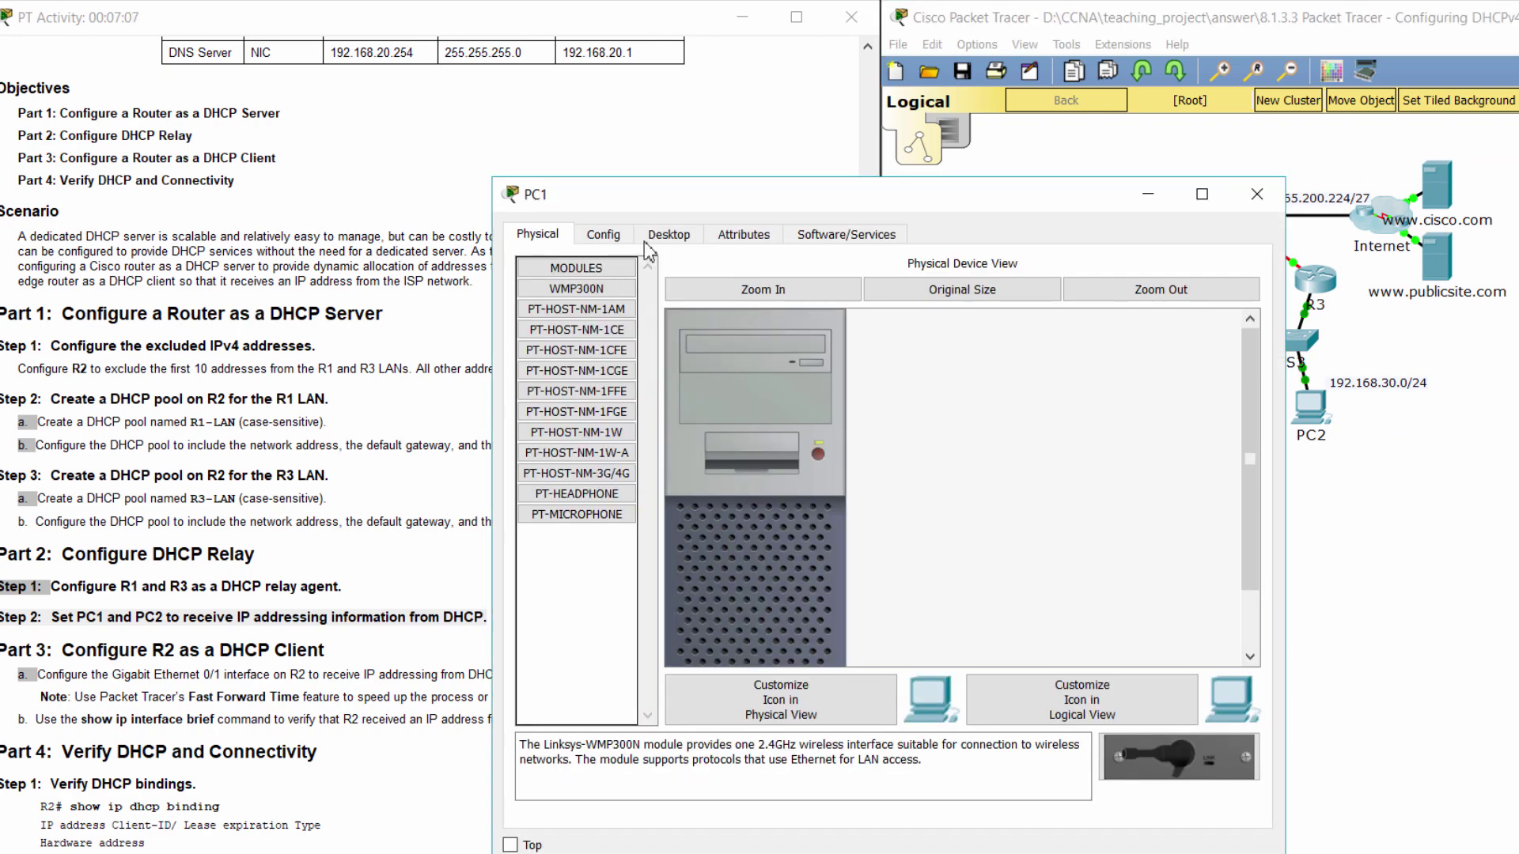
left_click(666, 237)
left_click(609, 310)
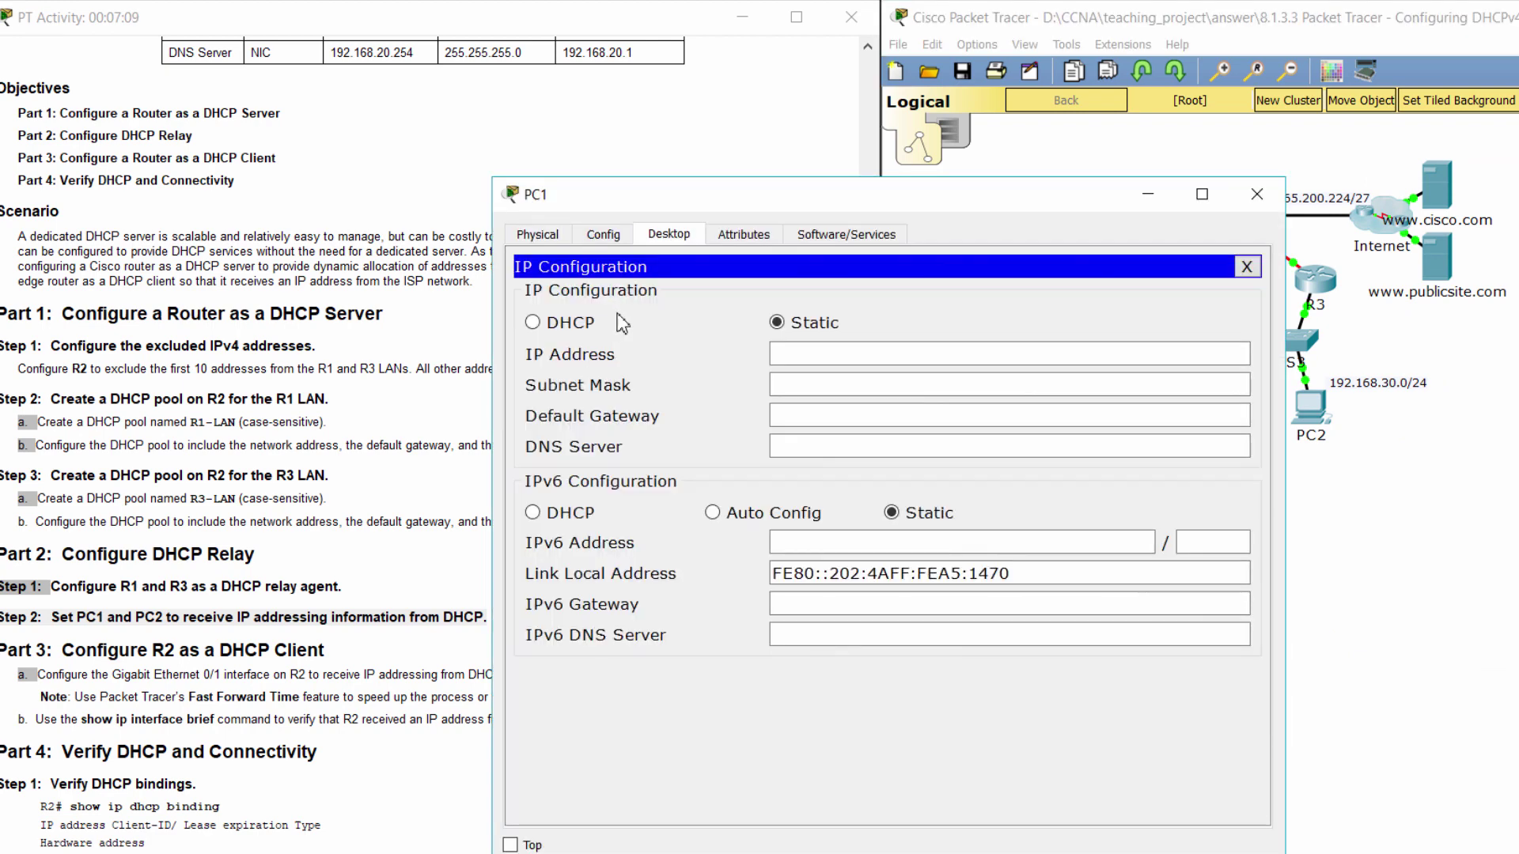
left_click(559, 322)
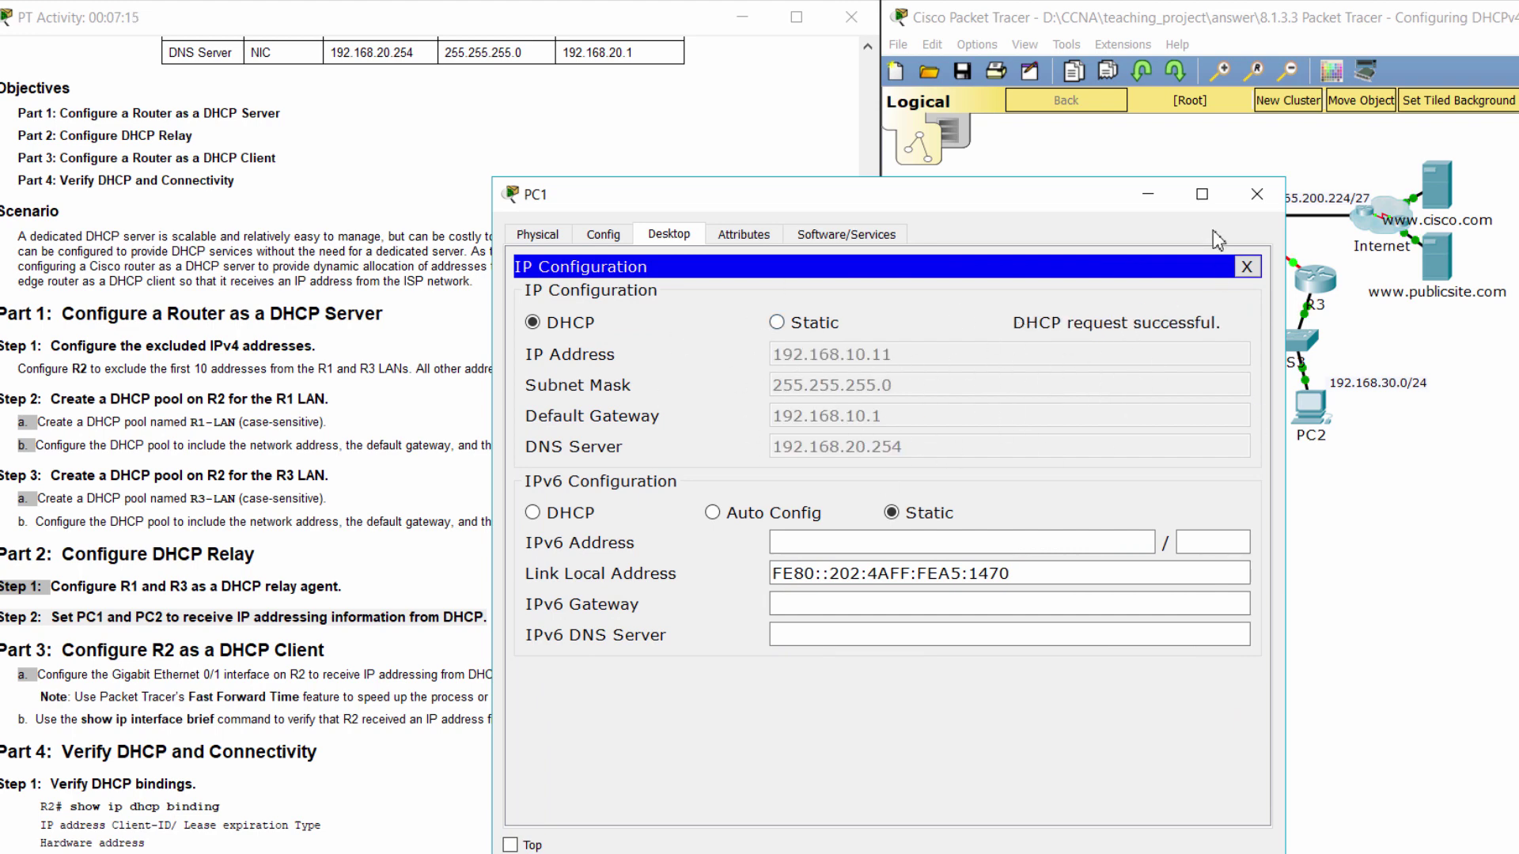
left_click(1257, 194)
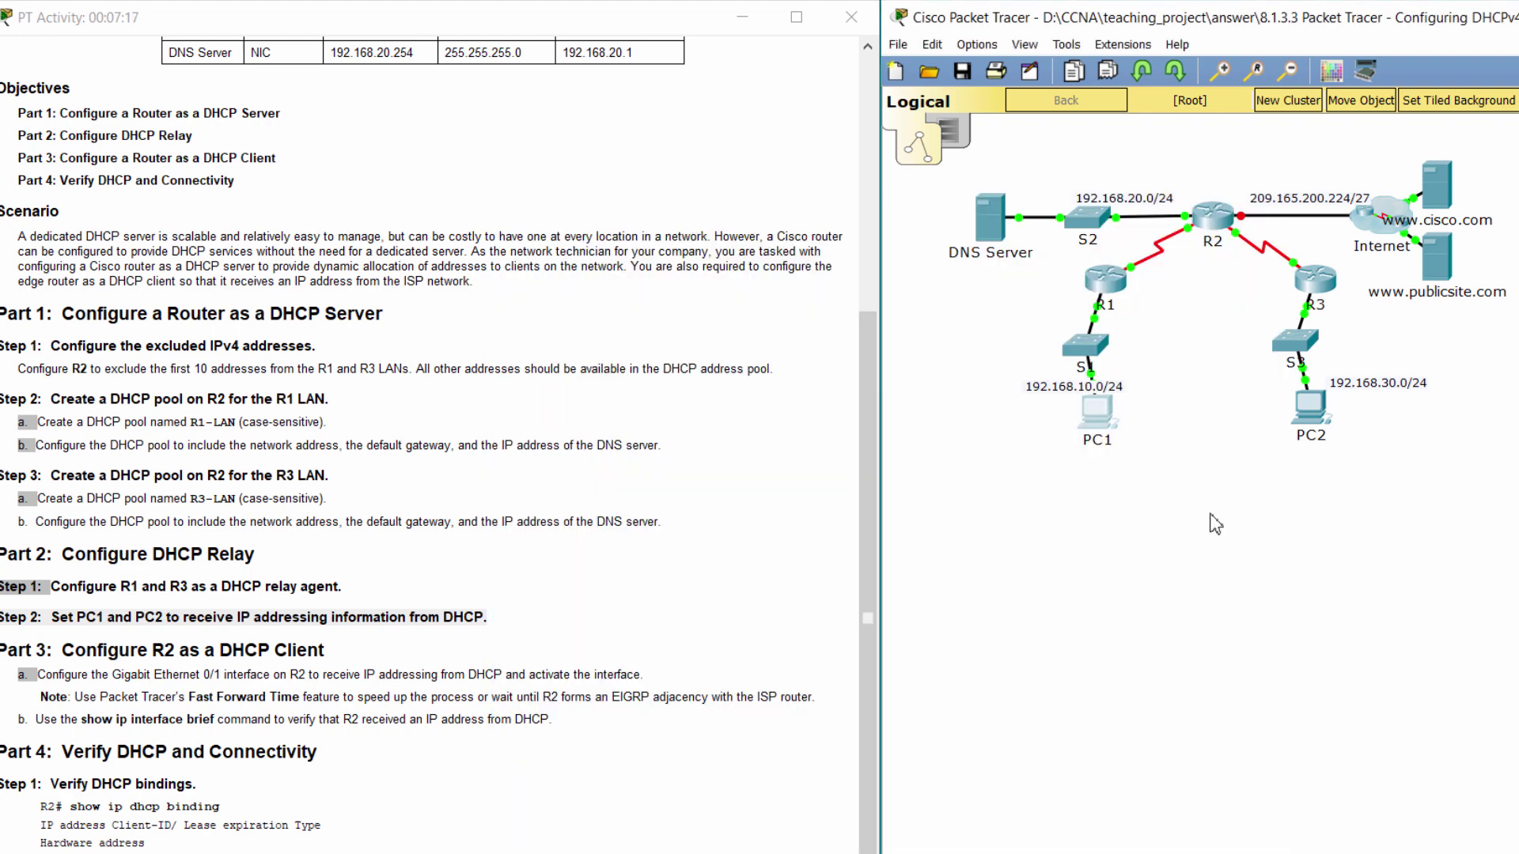
- Switch PC2's IP configuration to DHCP, getting 192.168.30.11
left_click(1313, 407)
left_click(679, 236)
left_click(637, 320)
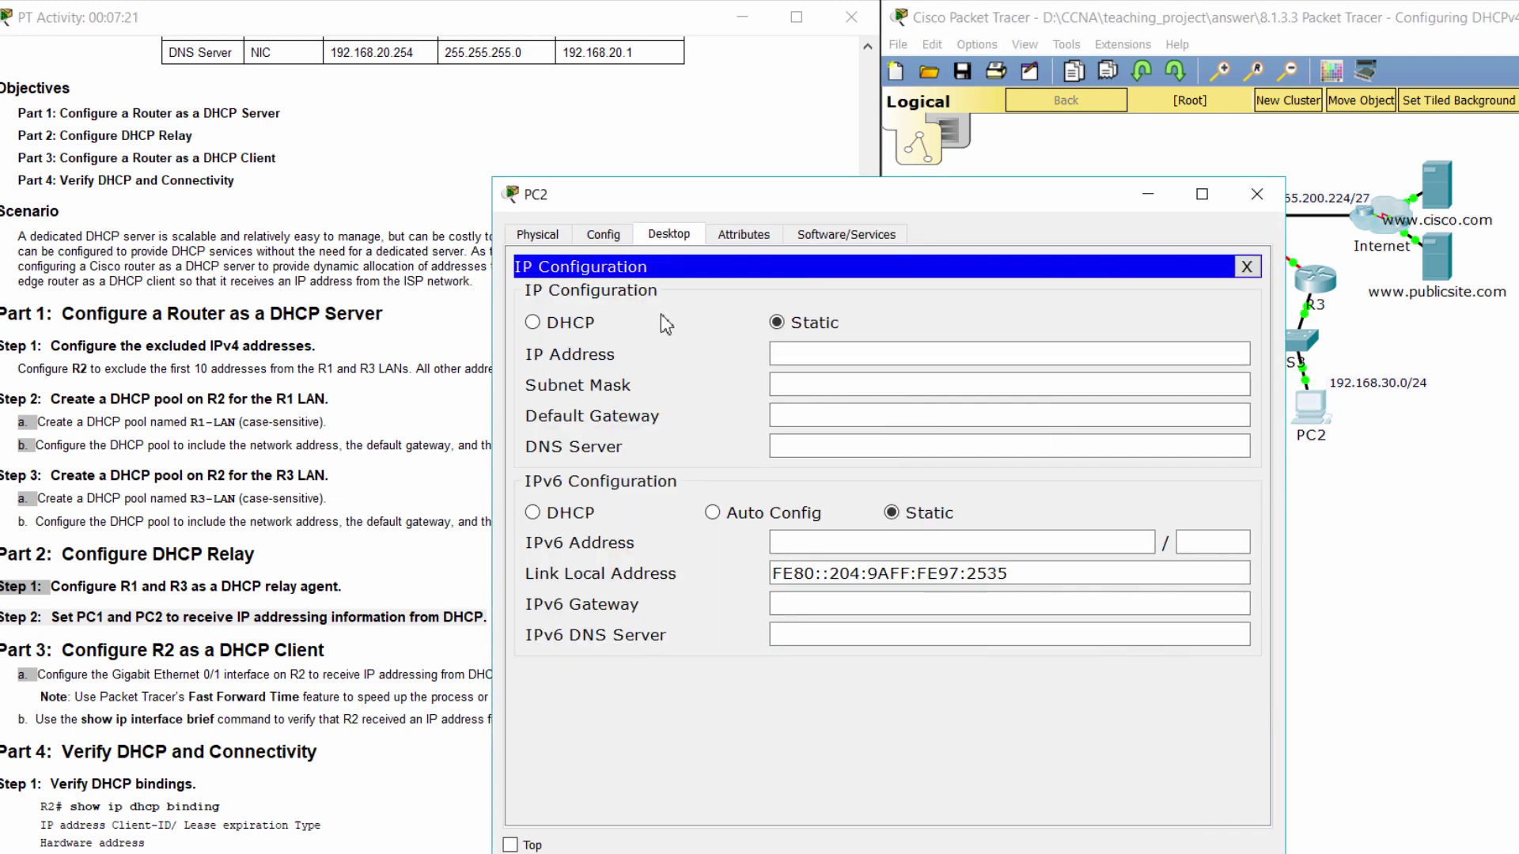
left_click(533, 322)
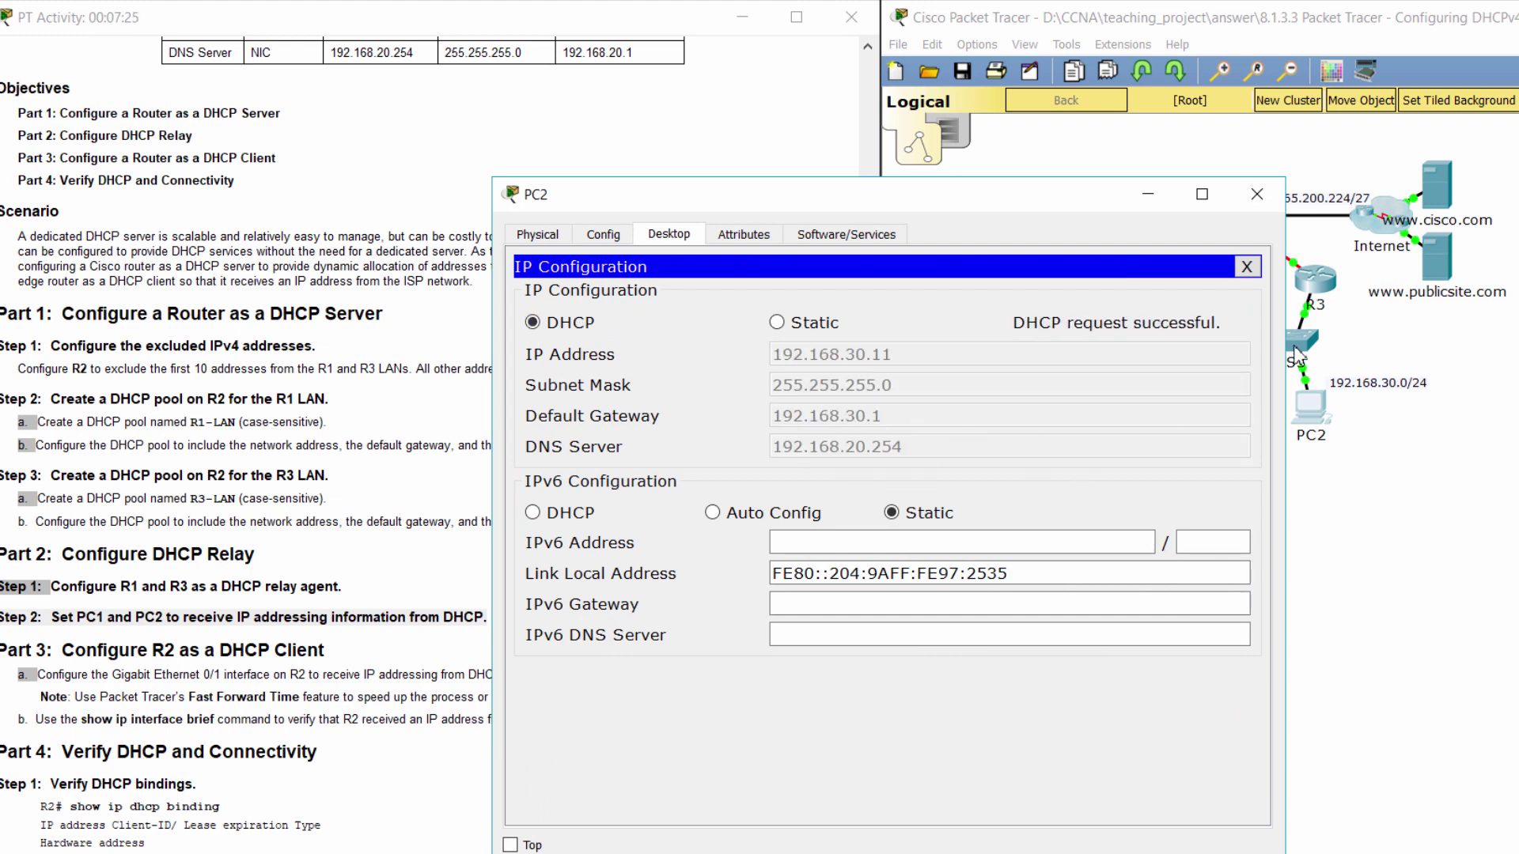
- Close PC2's window and highlight the task making R2's G0/1 a DHCP client
left_click(1257, 195)
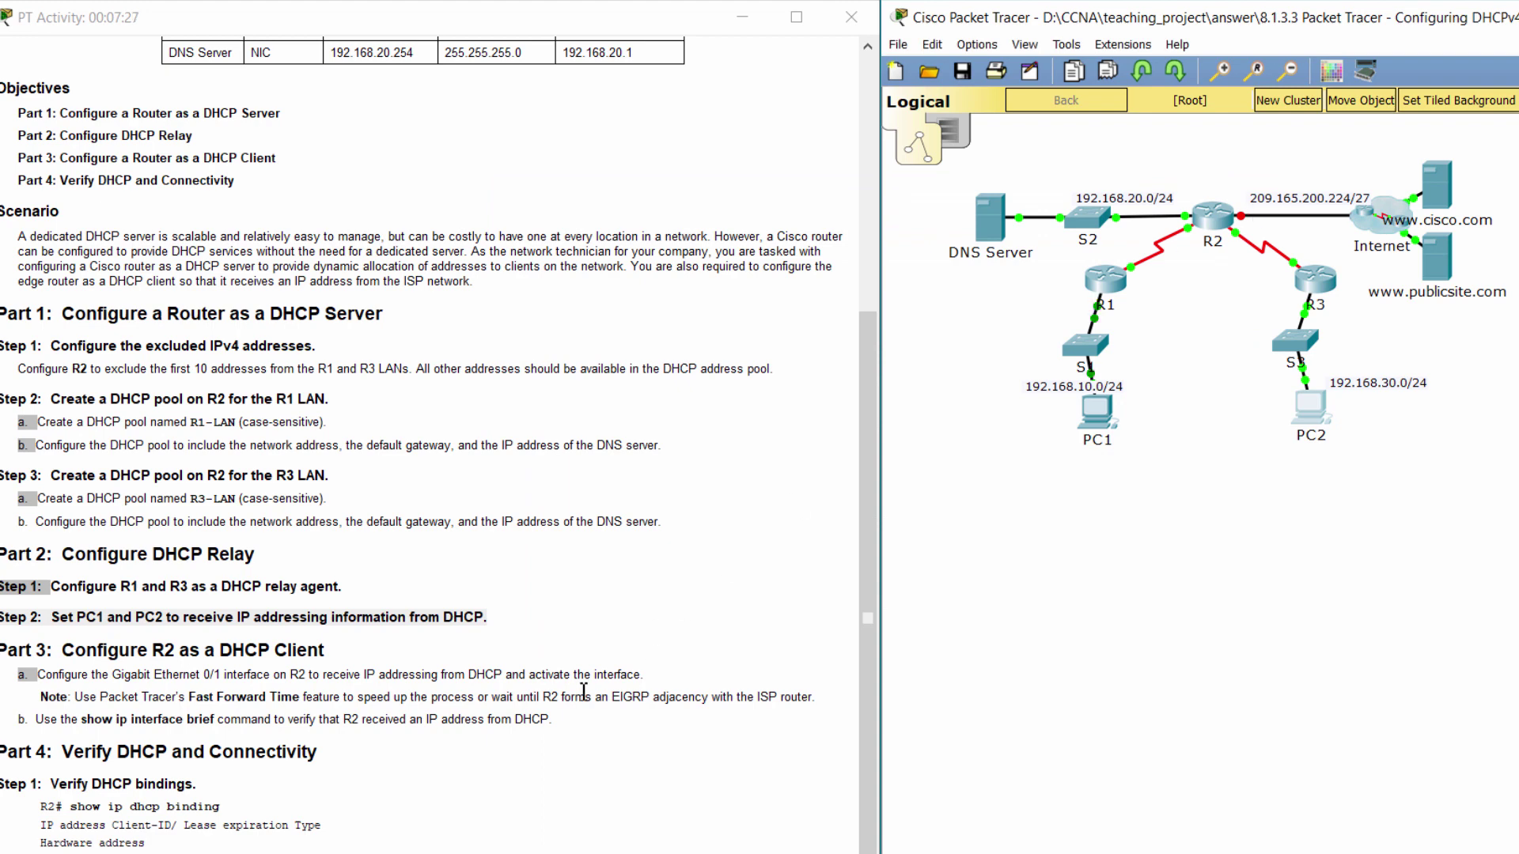
left_click(2, 655)
mouse_move(1, 655)
left_mouse_down()
mouse_move(332, 696)
mouse_move(339, 750)
left_mouse_up()
scroll(316, 656, "up", 3)
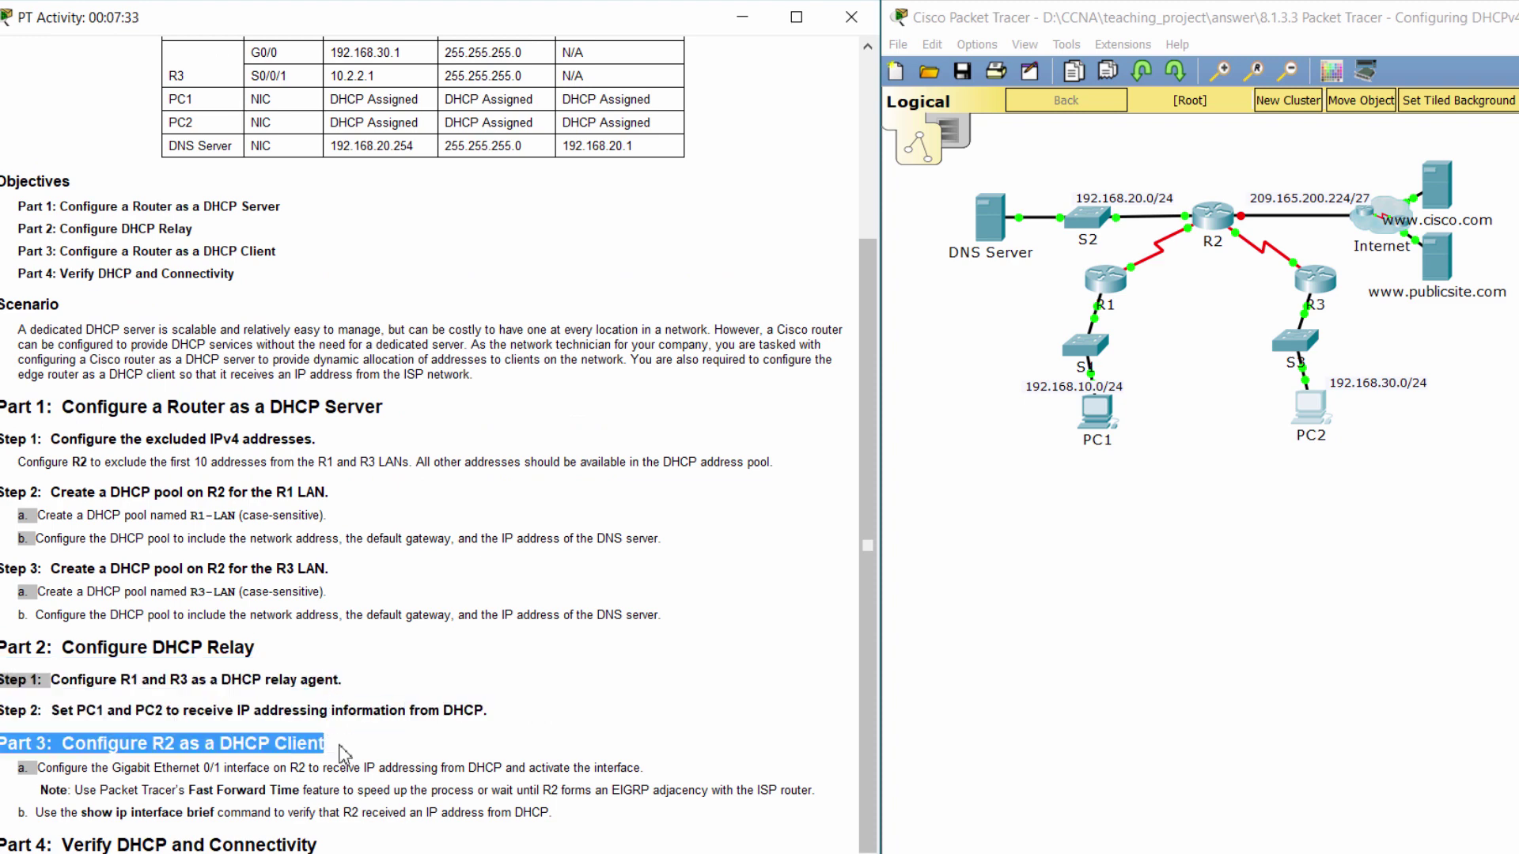
left_click(338, 750)
scroll(339, 750, "down", 3)
left_click_drag(18, 674, 645, 678)
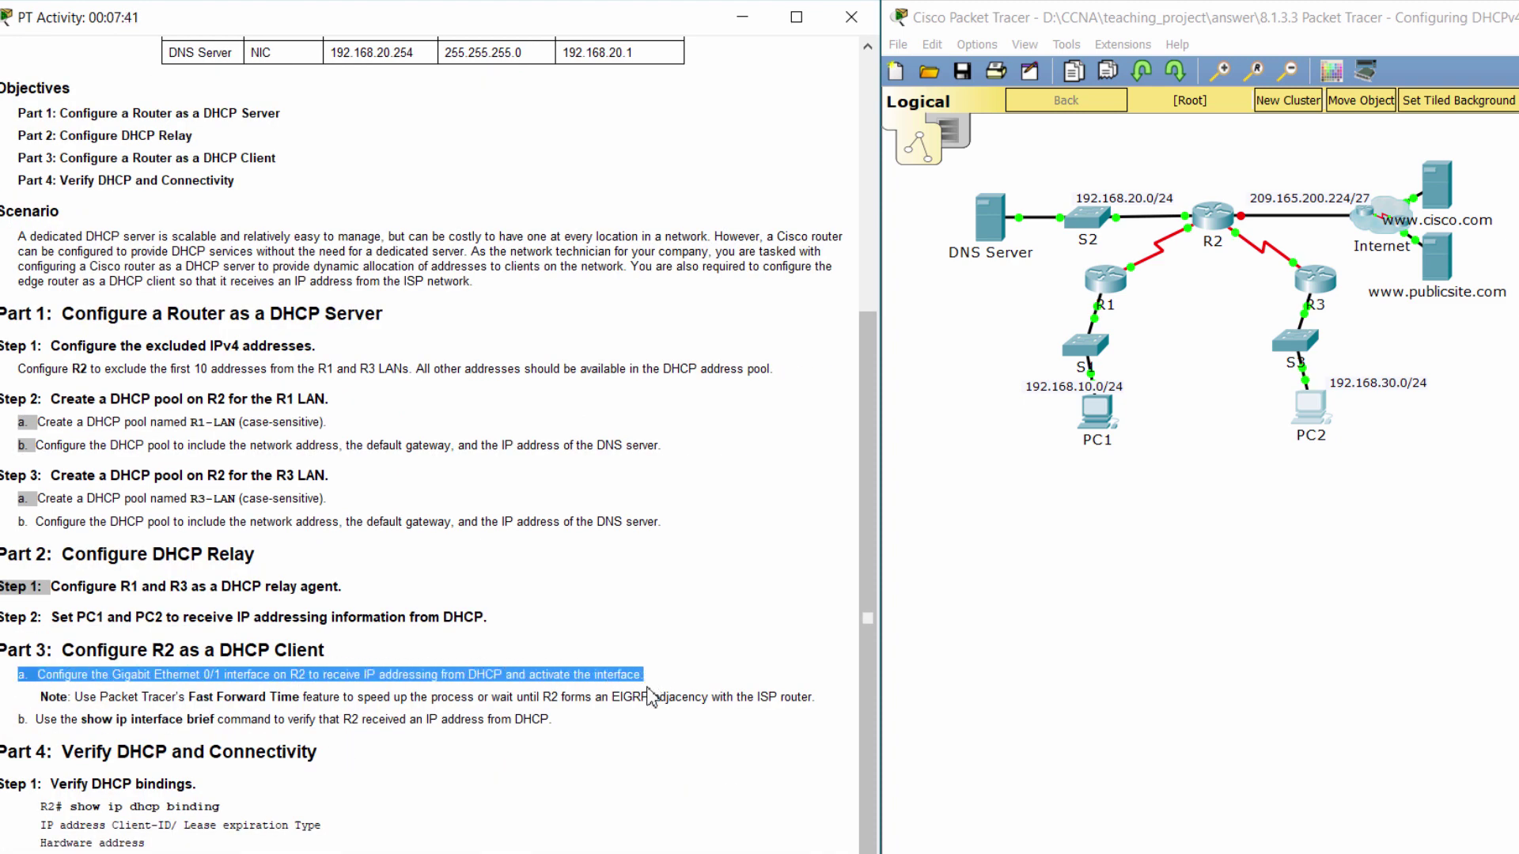
- On R2, set interface g0/1 to ip address dhcp and enable it with no shutdown
left_click(1208, 215)
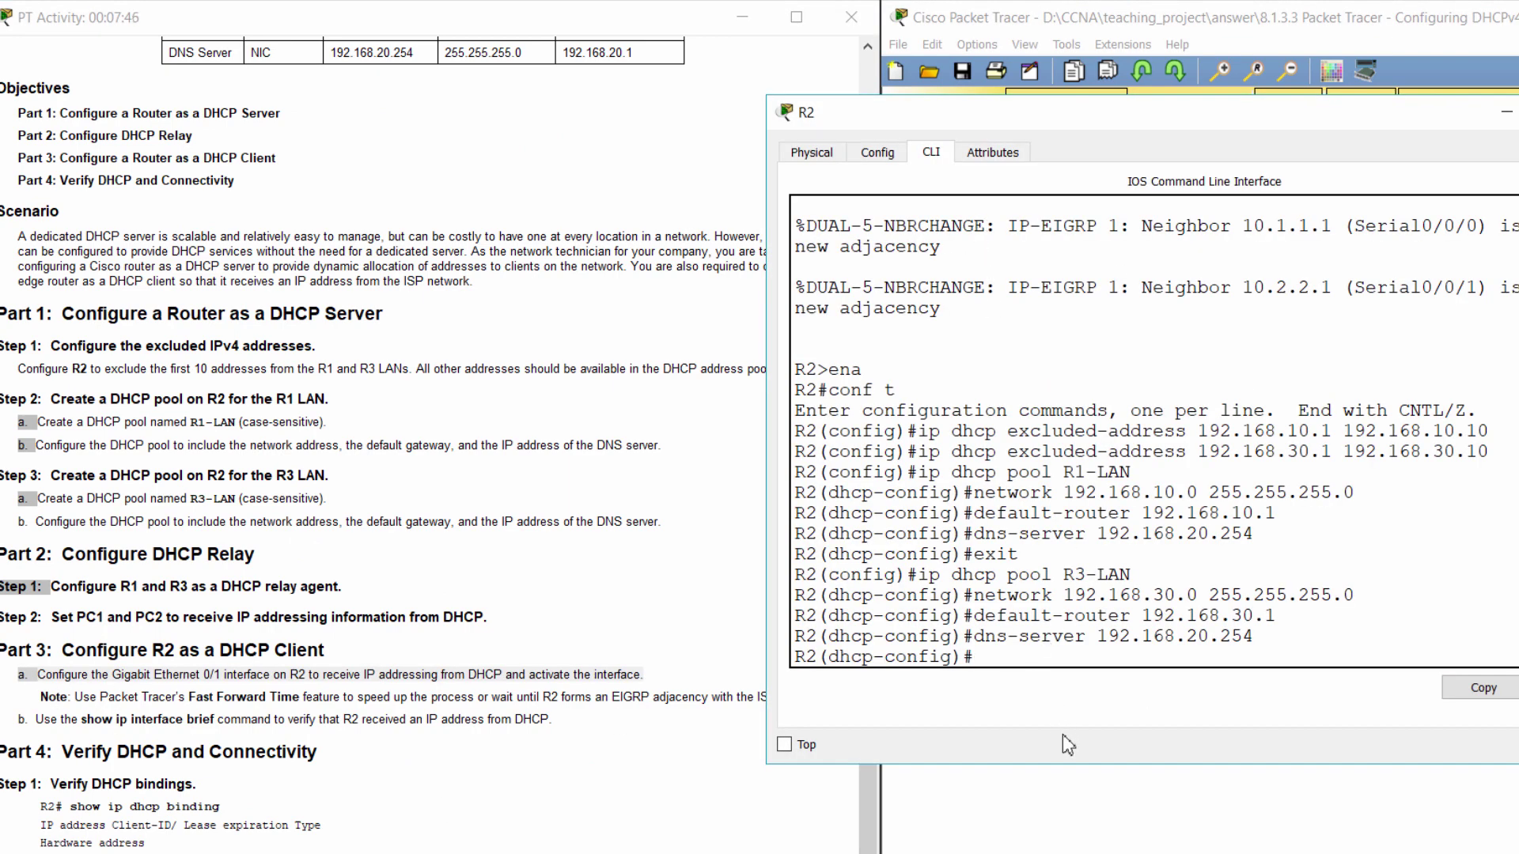
type("exit")
key("Return")
type("int g")
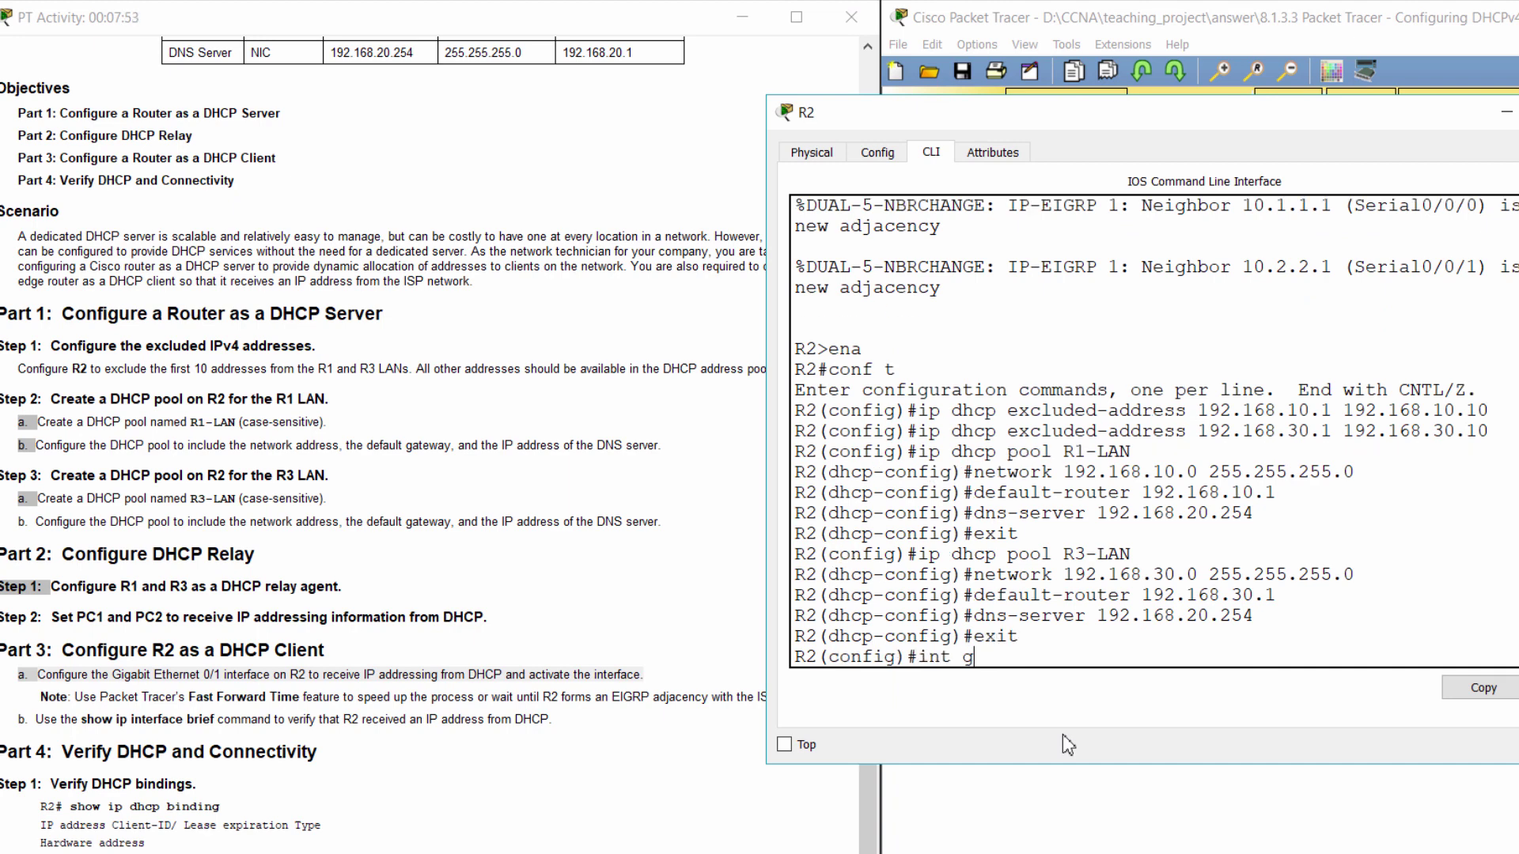
type("0/1")
key("Return")
type("ip address dhcp")
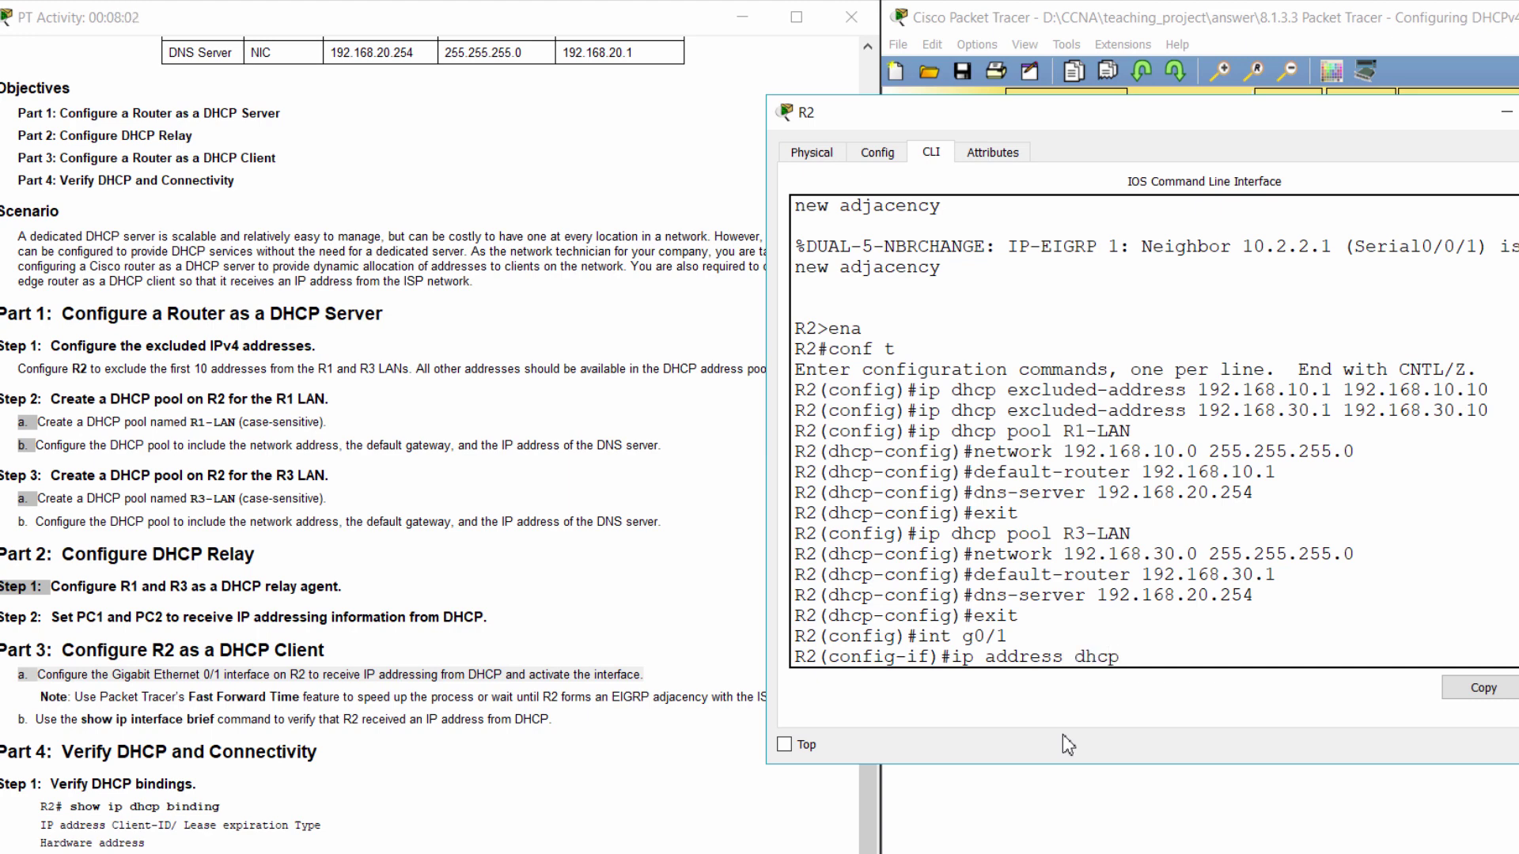
key("Return")
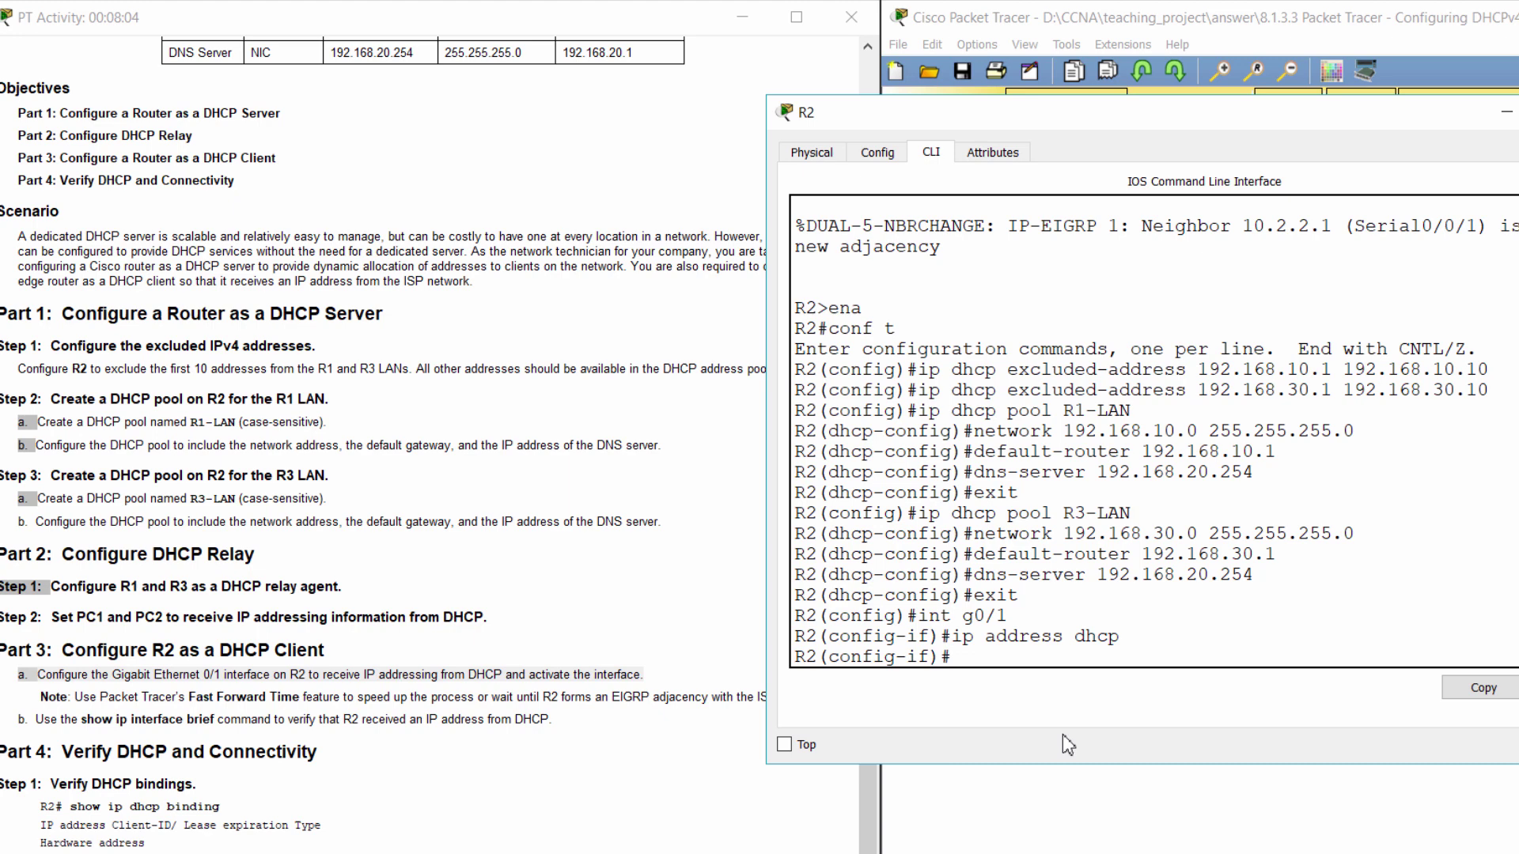
type("no ")
type("shutdown")
key("Return")
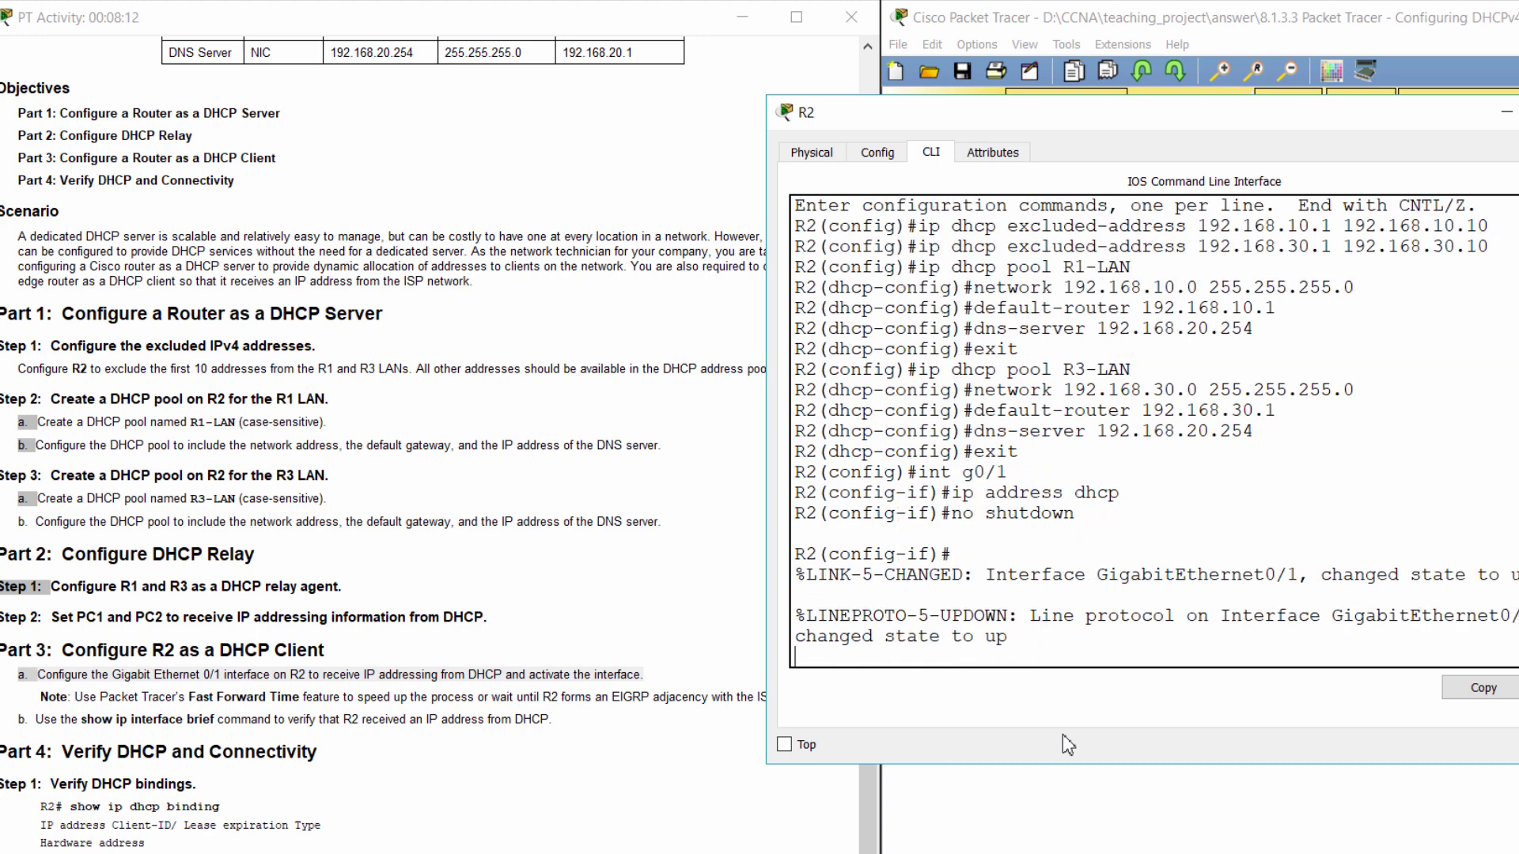
key("Return")
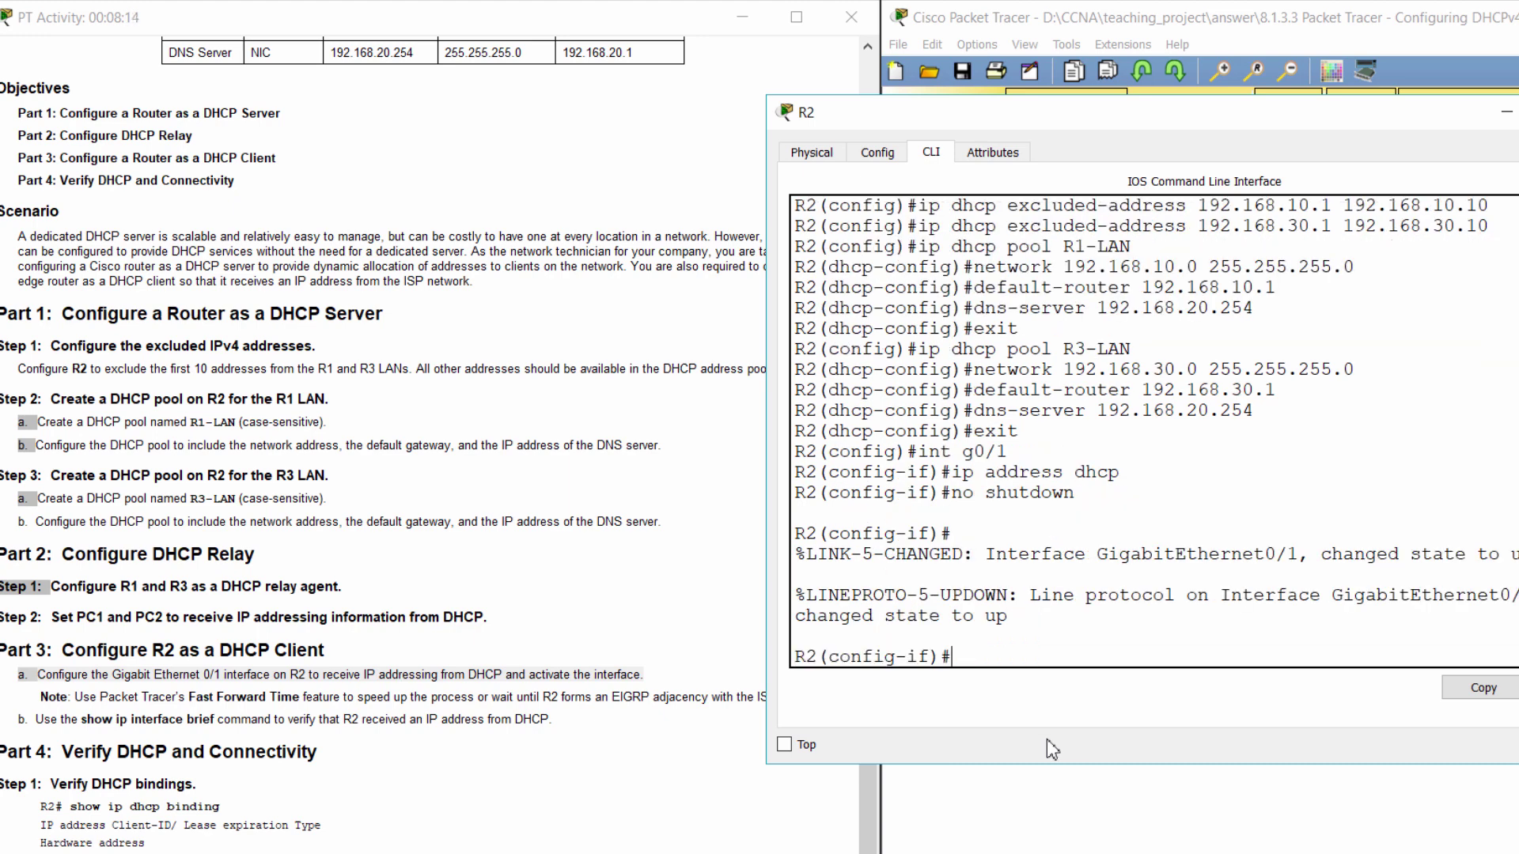
left_click(301, 681)
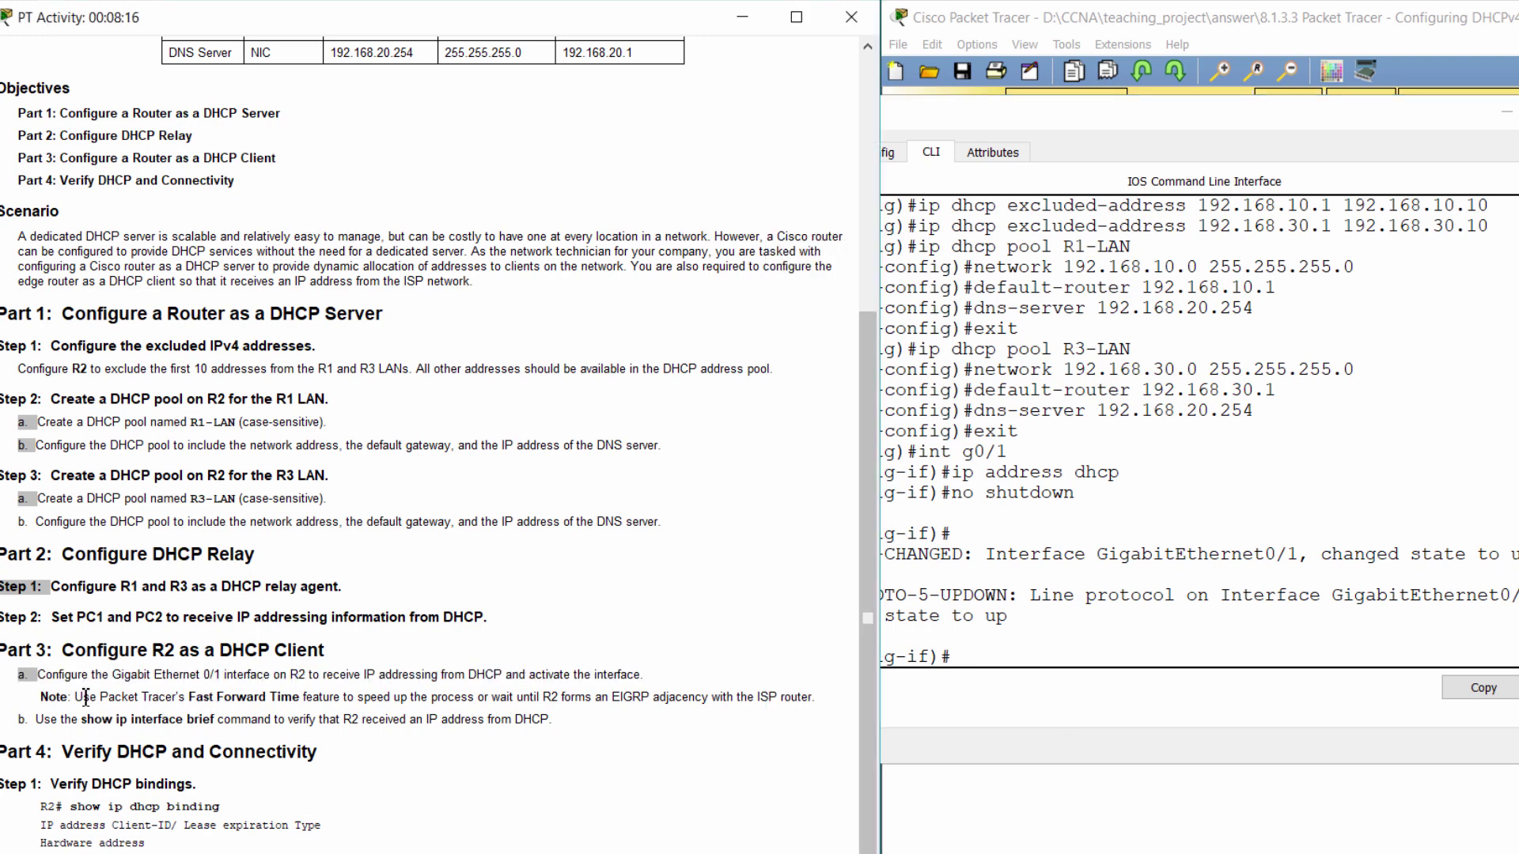
- Highlight the Fast Forward Time note and the show ip interface brief instruction
left_click_drag(245, 703, 816, 693)
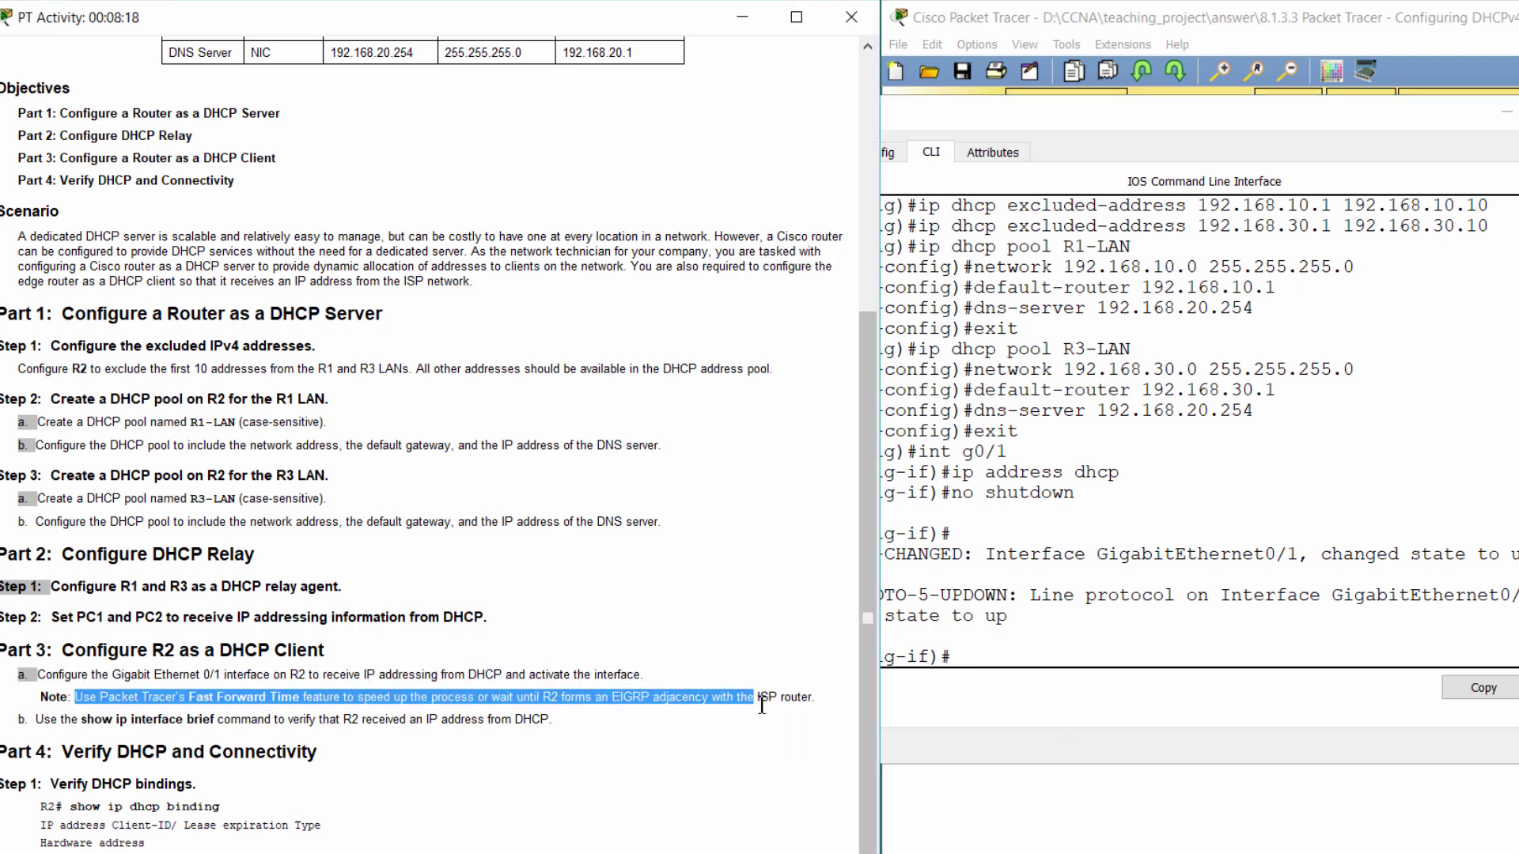
key("alt+Tab")
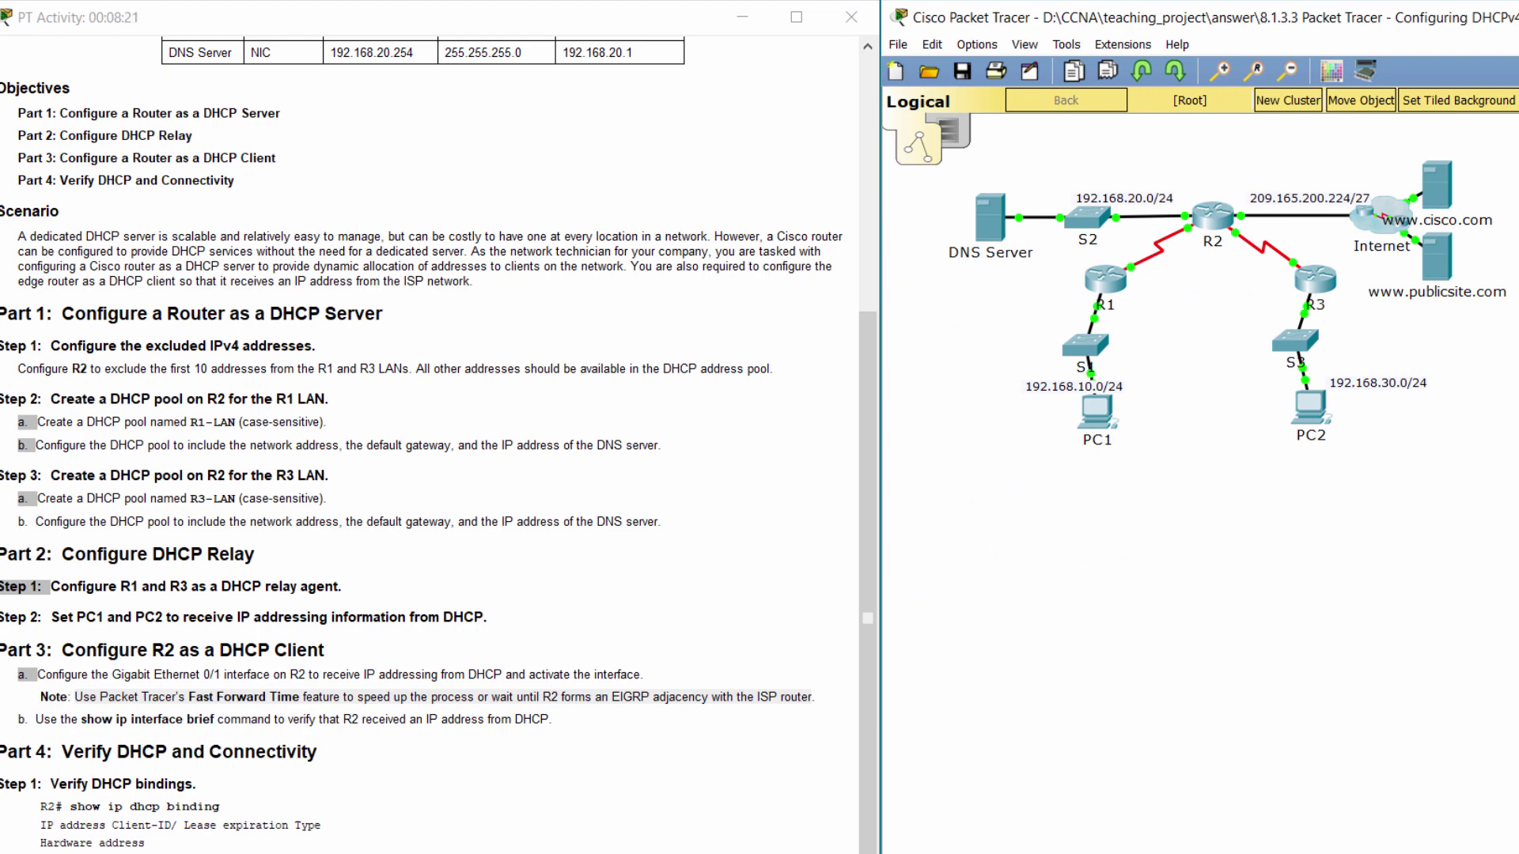
left_click(21, 719)
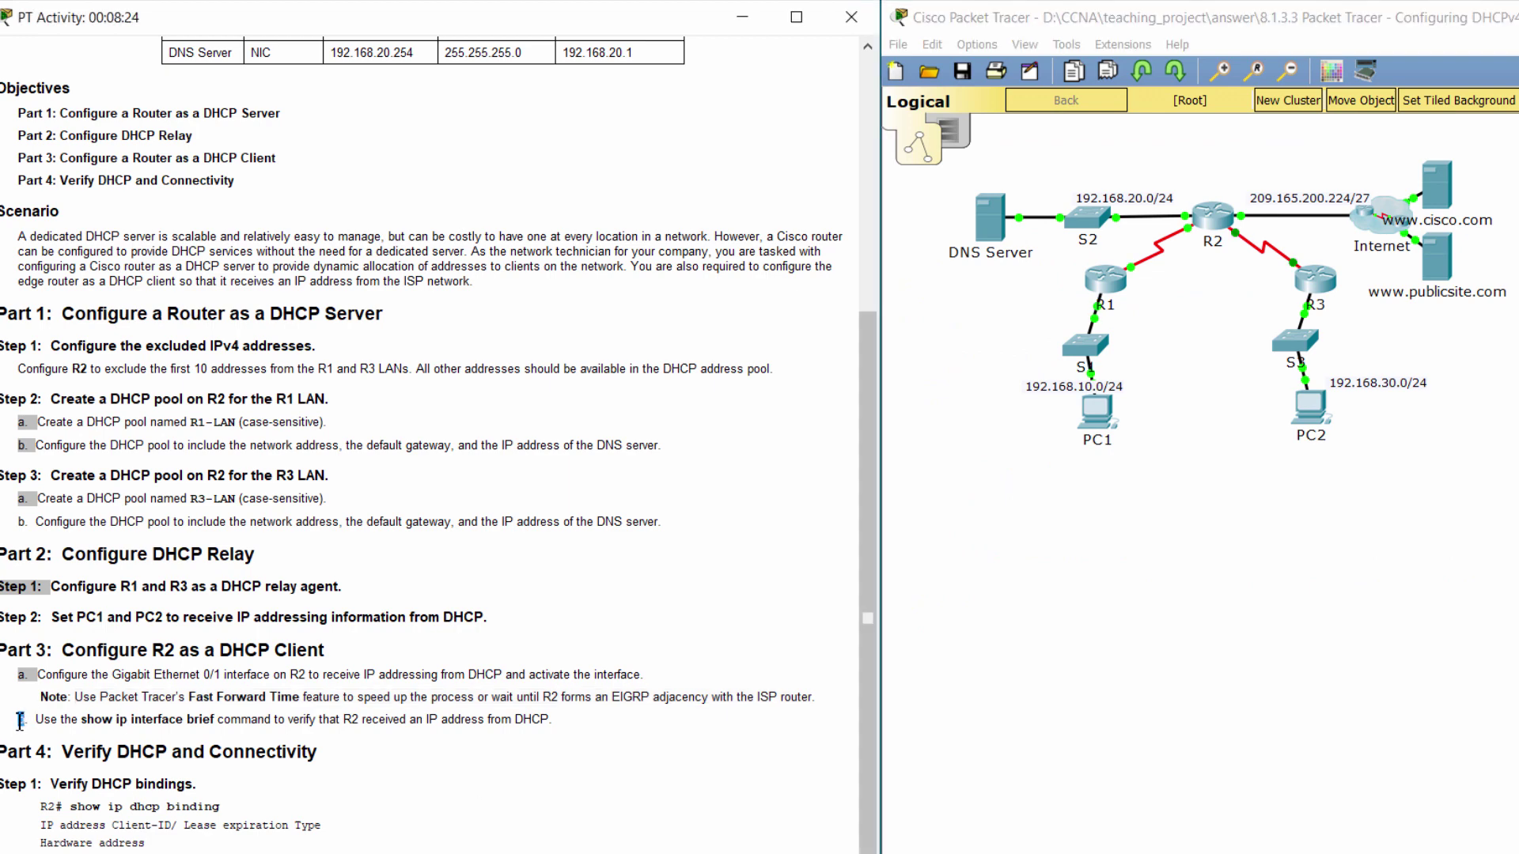
left_click_drag(19, 720, 558, 721)
left_click(584, 725)
- Run show ip interface brief on R2, confirming Gi0/1 got 209.165.200.231 via DHCP
left_click(1193, 206)
key("Return")
type("do show ip interf")
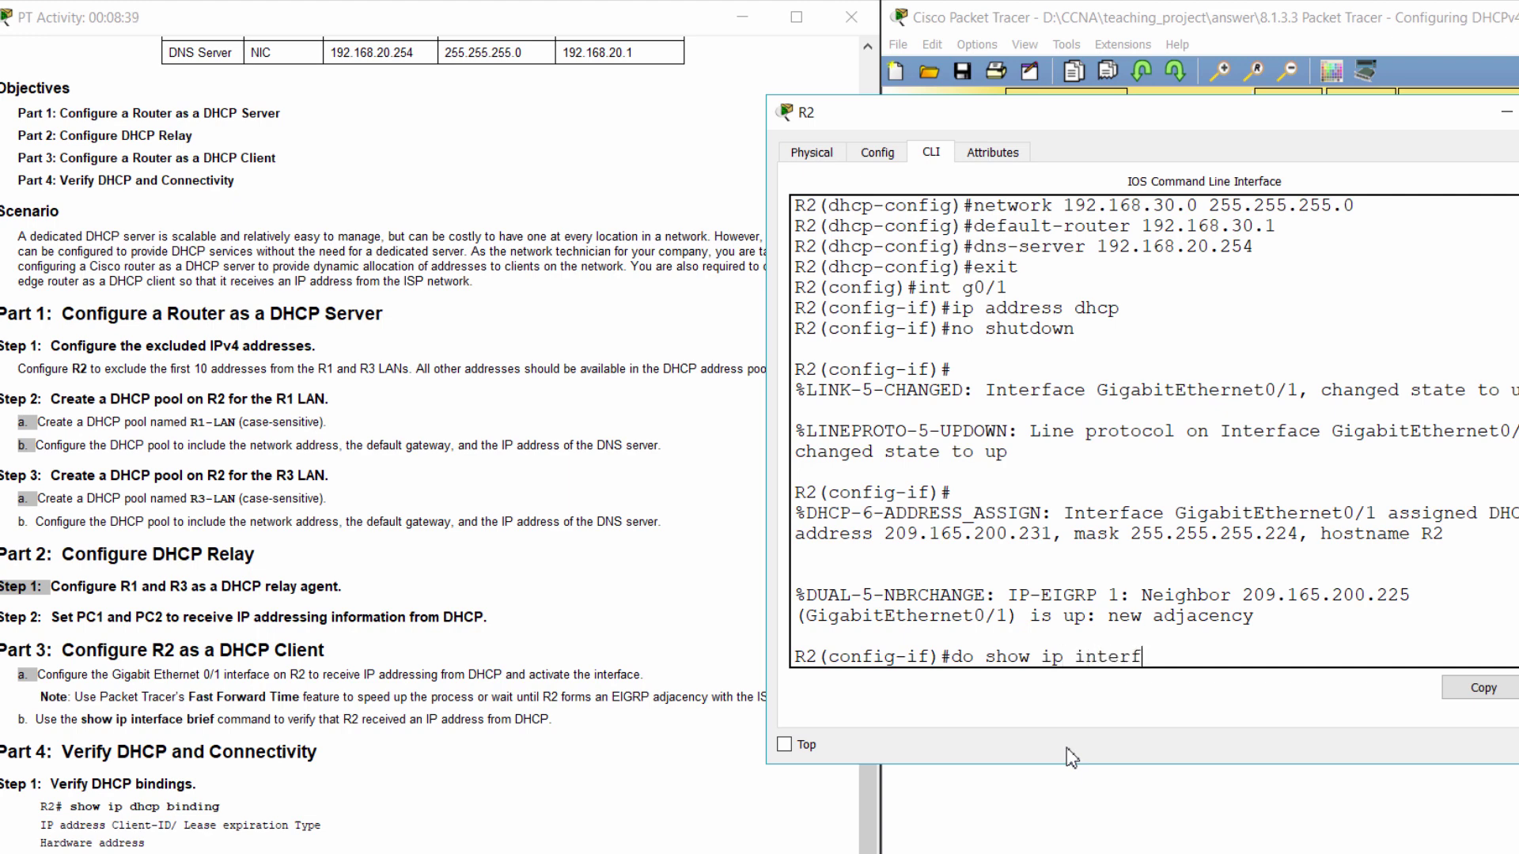
type("ace brief")
key("Return")
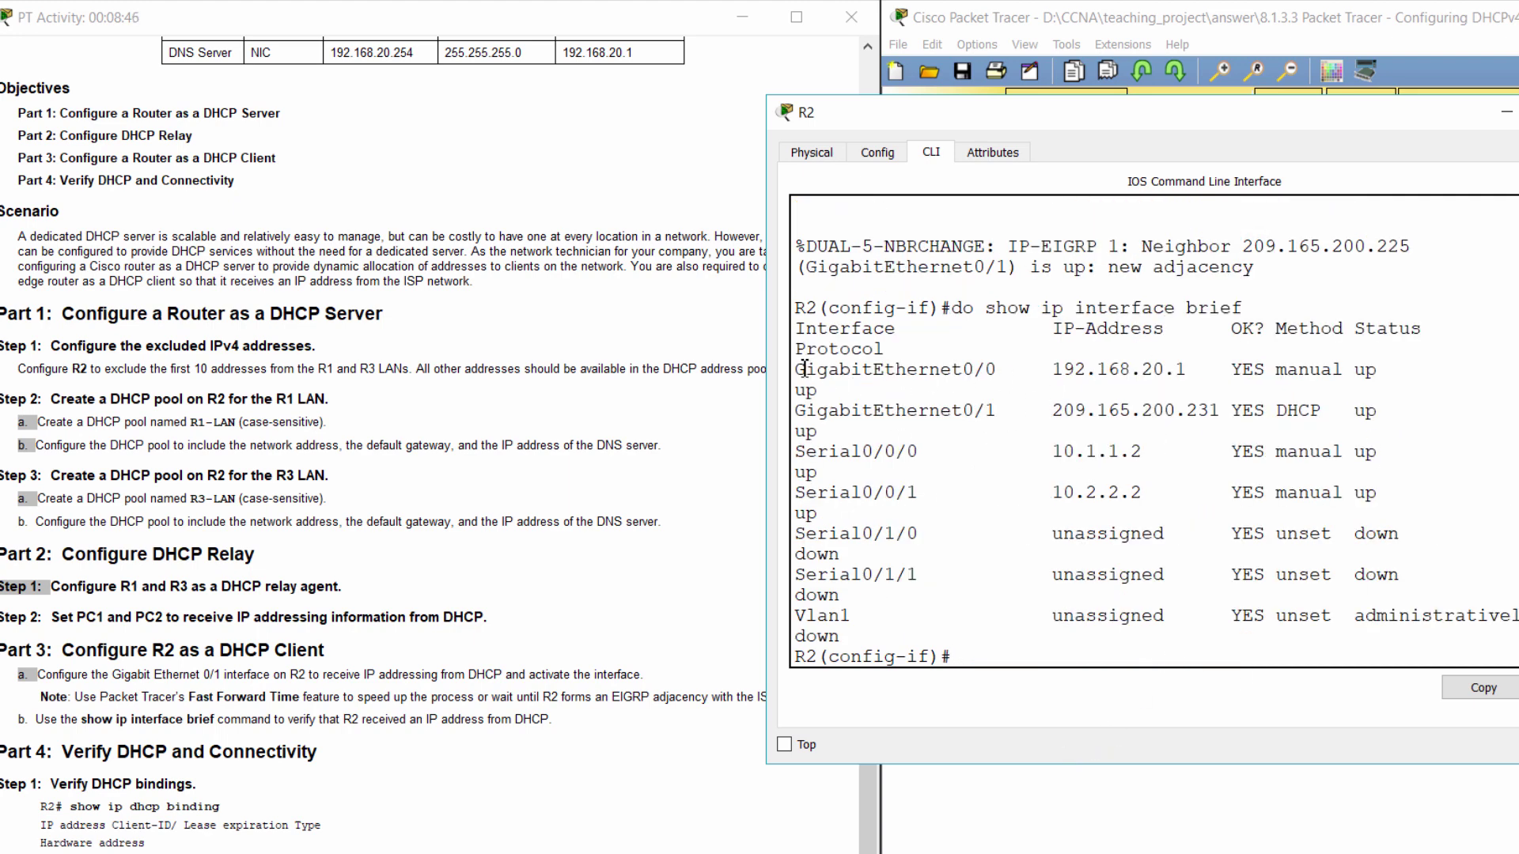
left_click_drag(796, 368, 1376, 410)
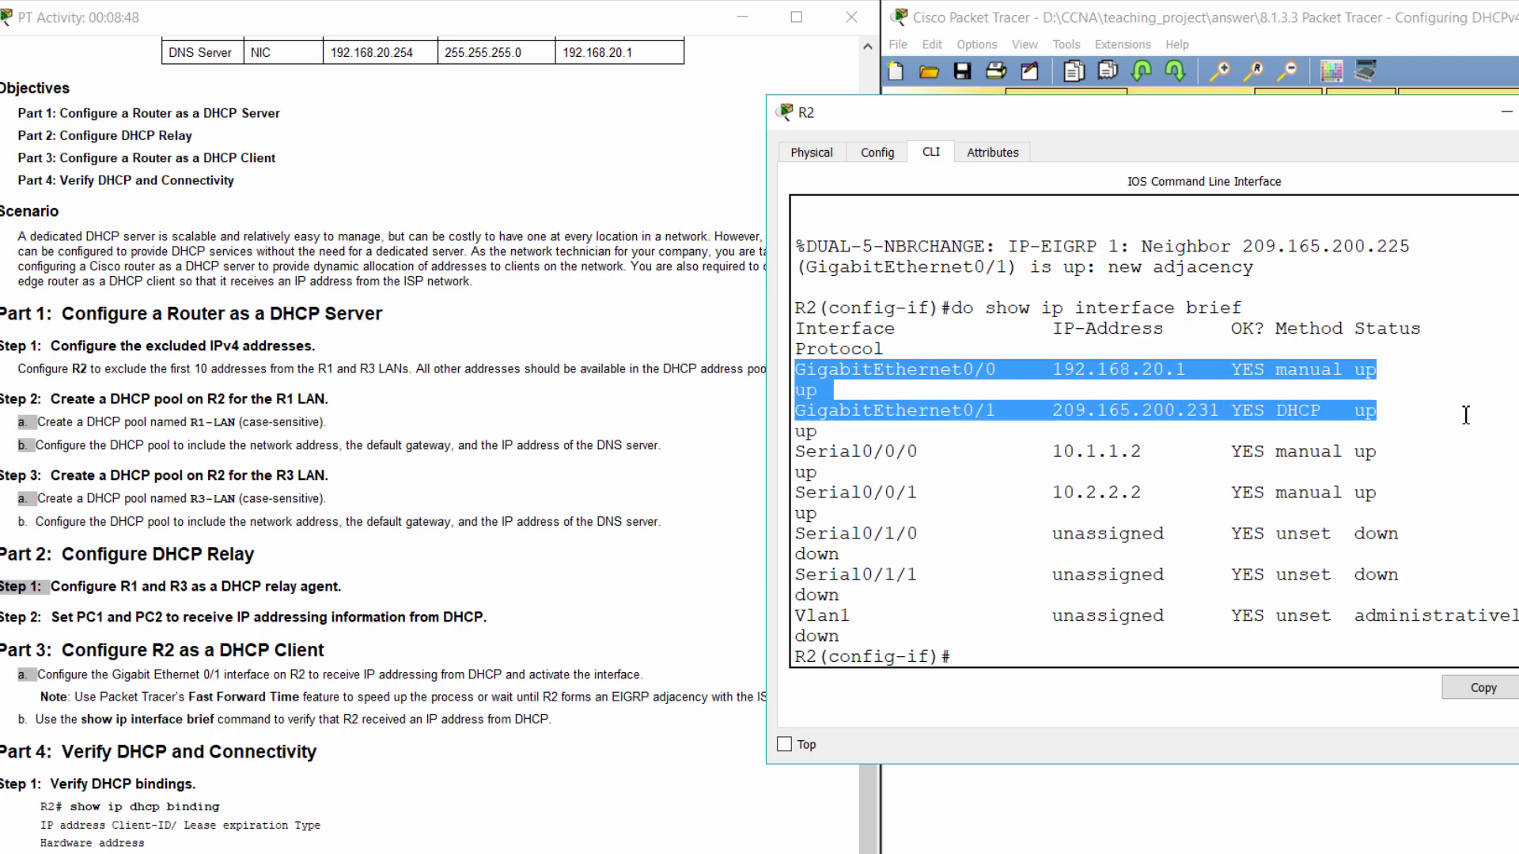
left_click(1166, 384)
left_click_drag(1275, 411, 1327, 413)
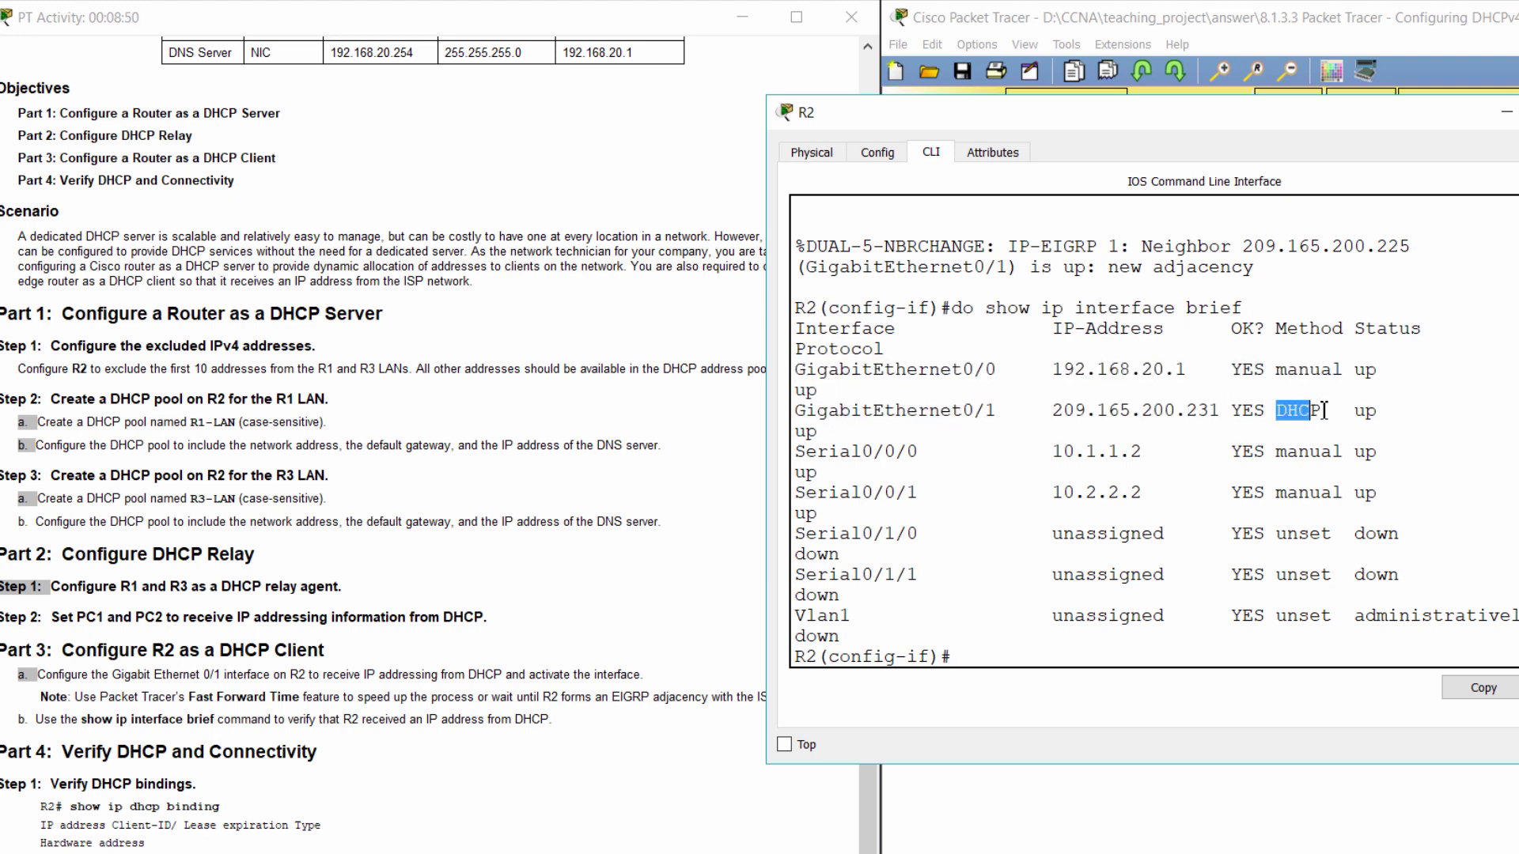
left_click(1435, 433)
left_click(1504, 119)
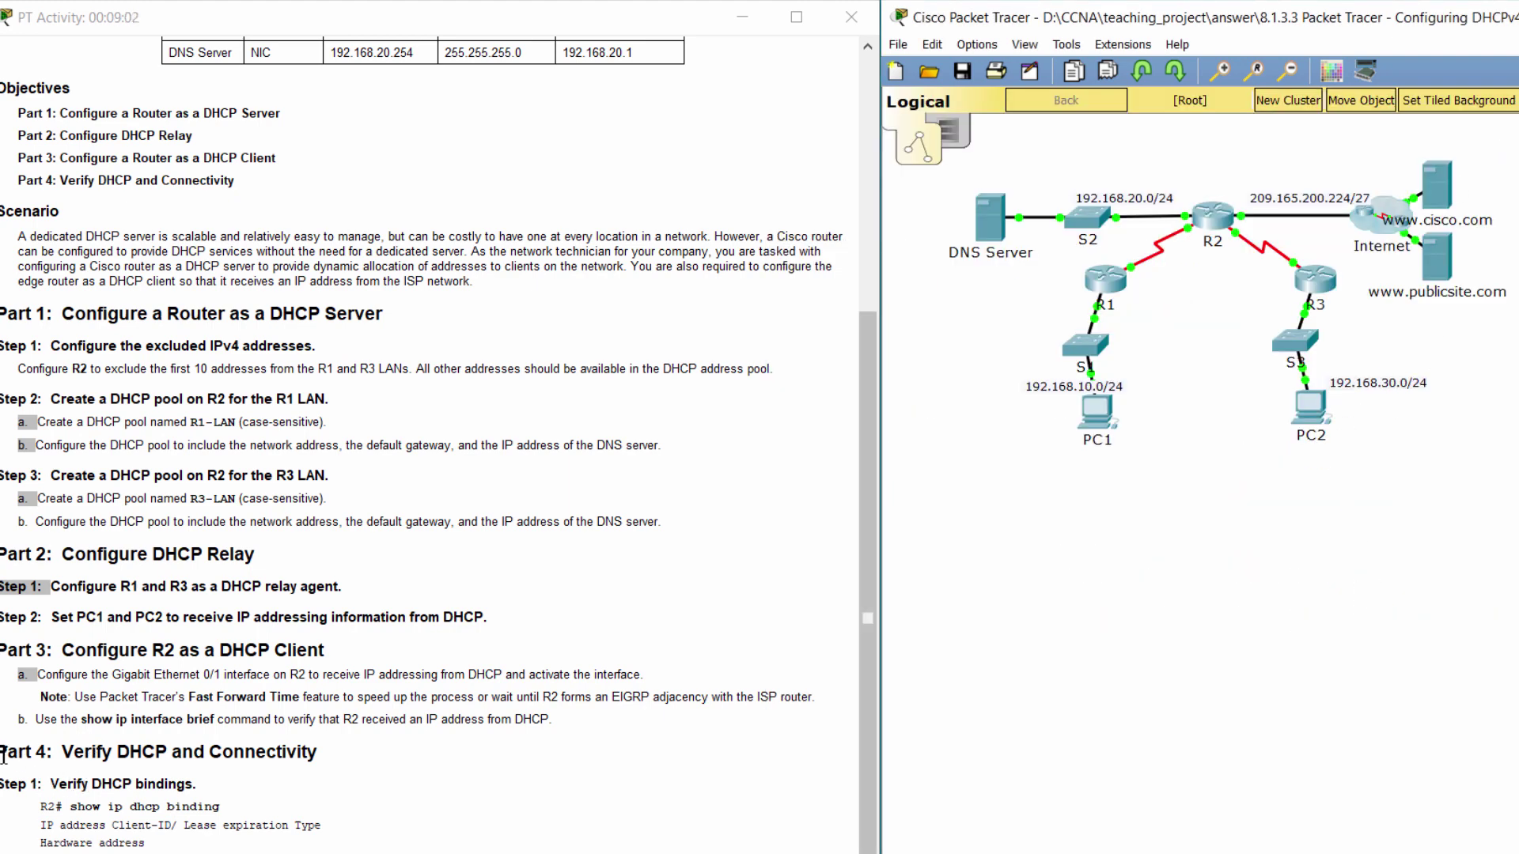
- Mark the Part 4 'Verify DHCP bindings' step and its show ip dhcp binding command
left_click_drag(1, 752, 340, 748)
left_click(368, 774)
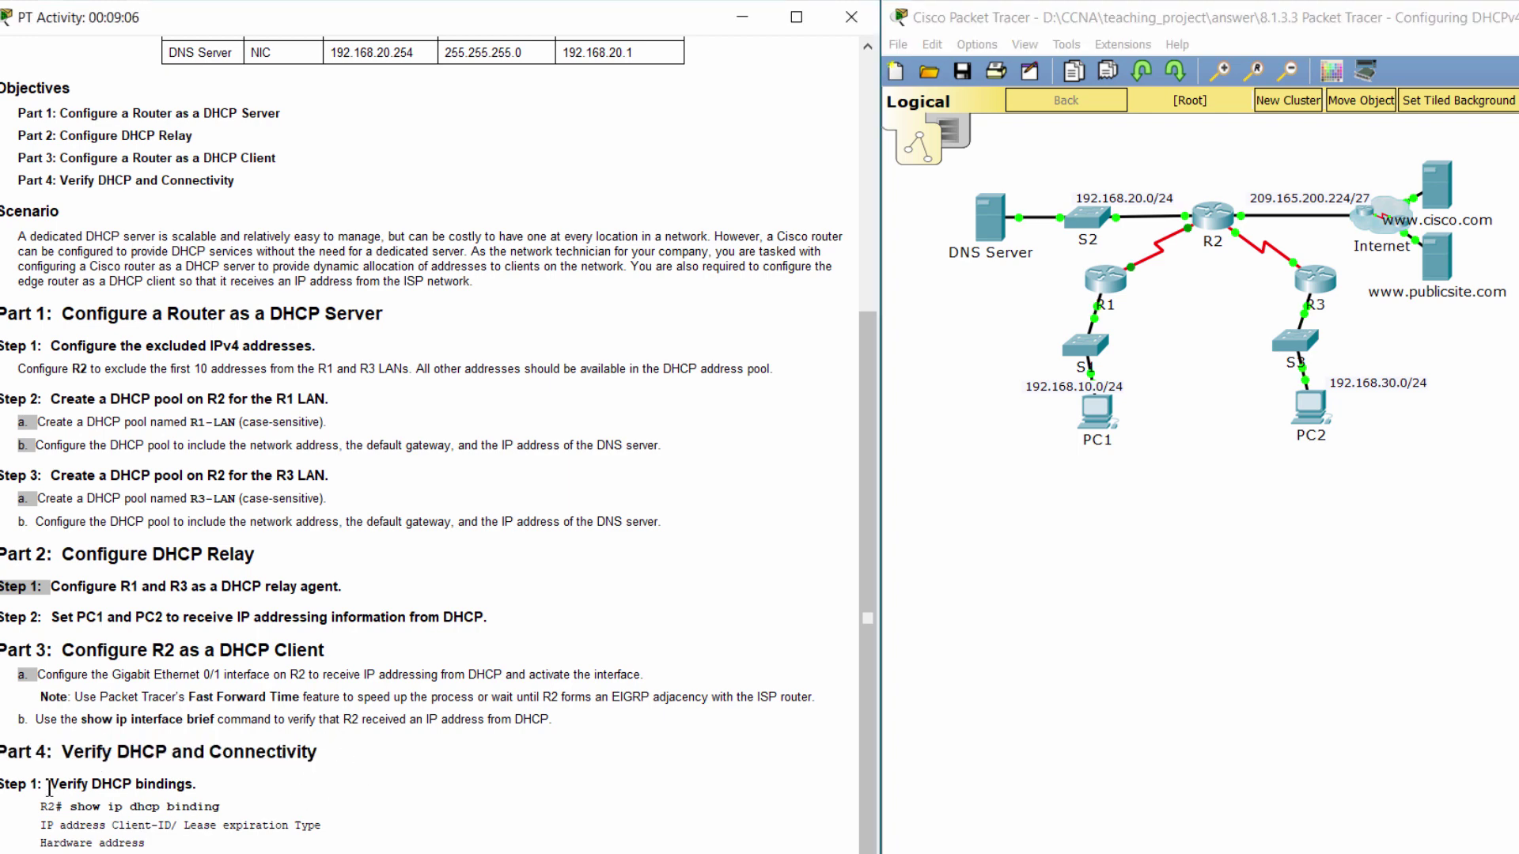
left_click_drag(2, 791, 226, 772)
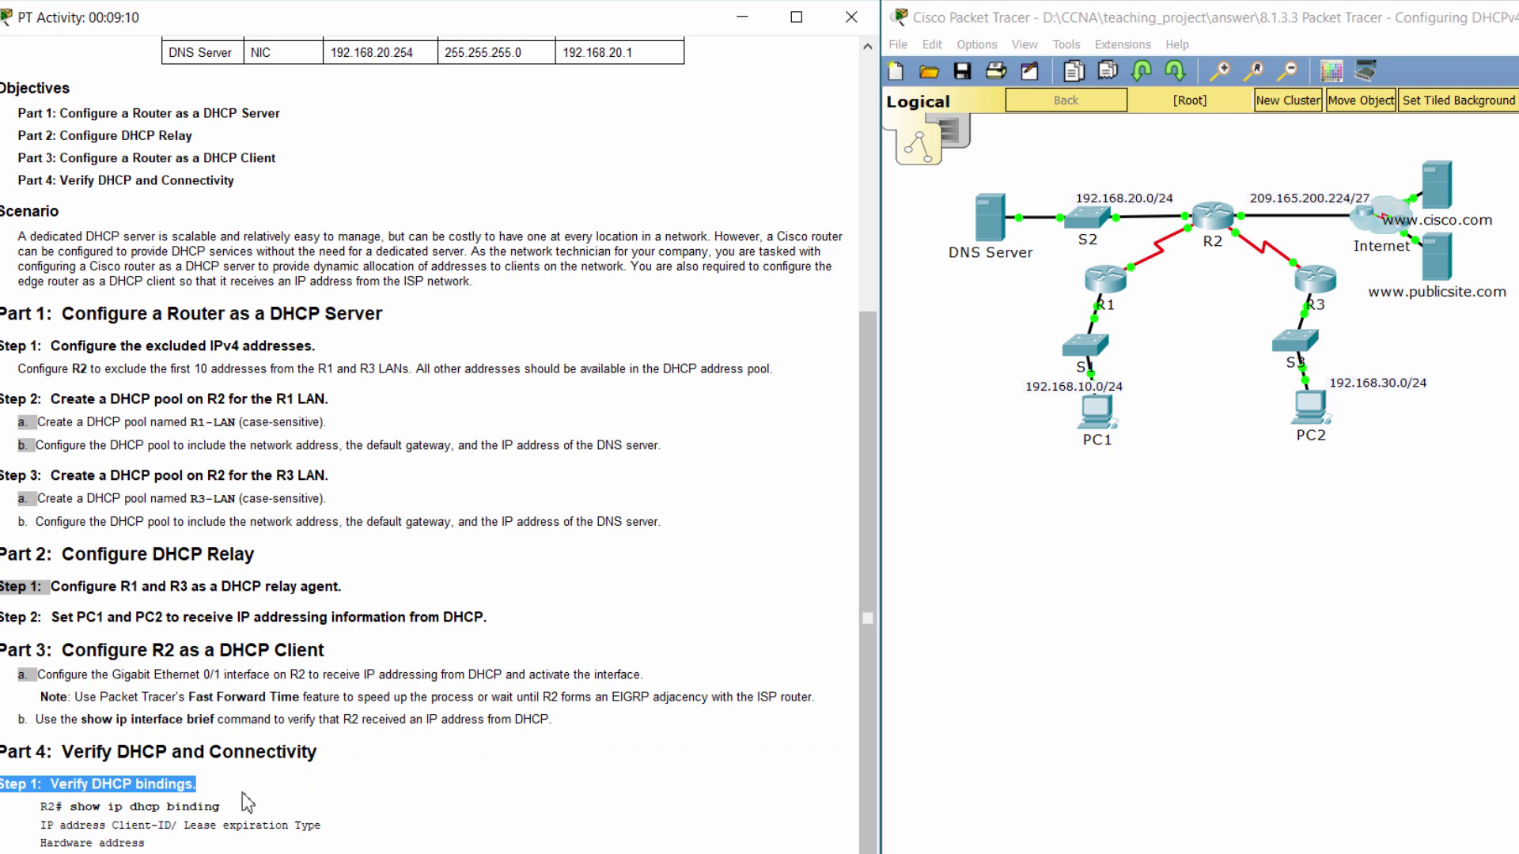
left_click(241, 803)
left_click_drag(16, 806, 216, 803)
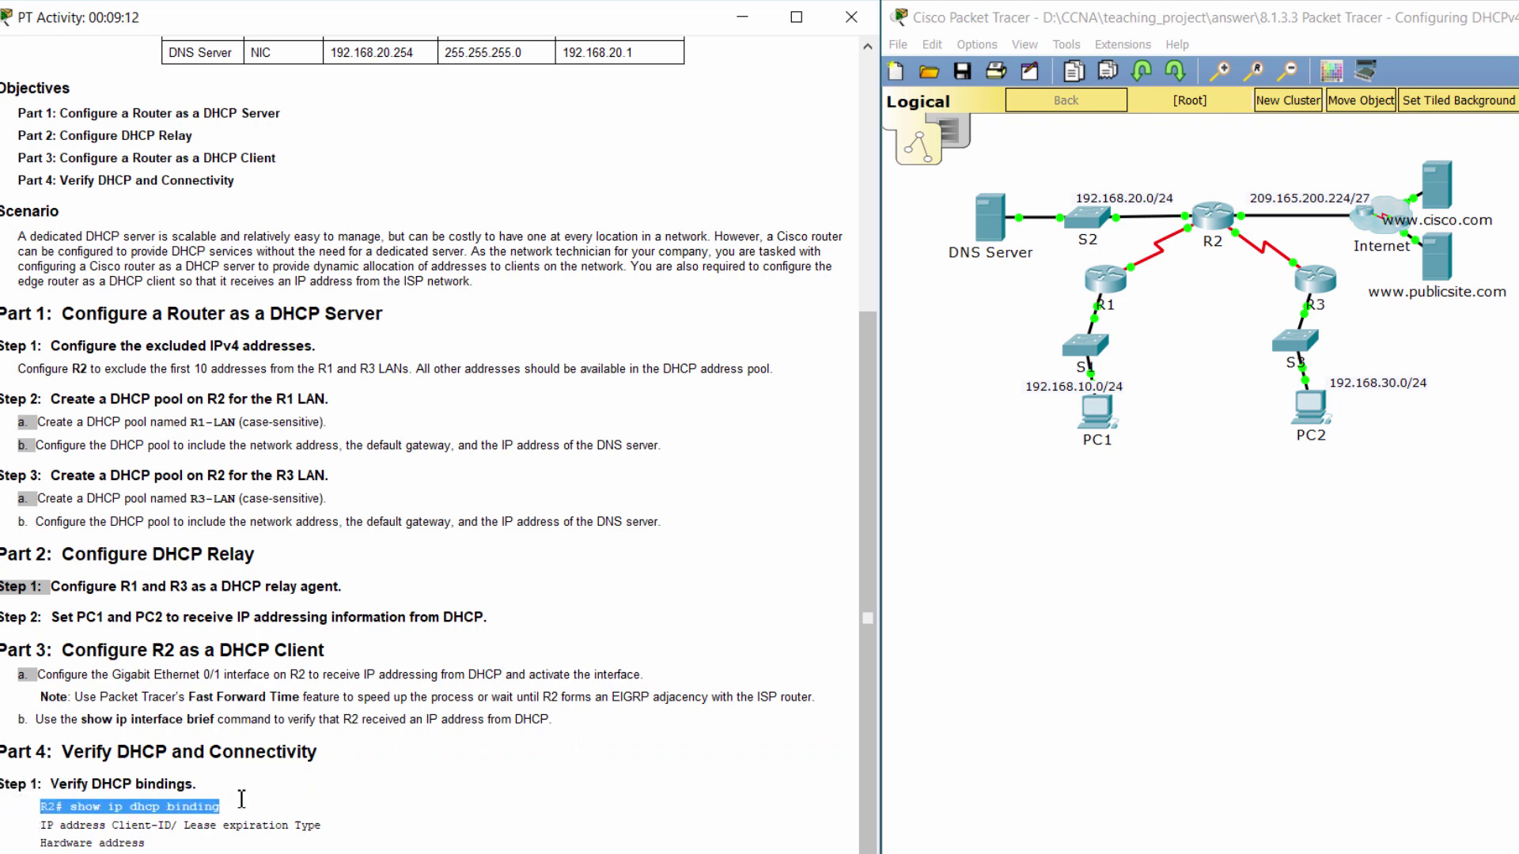
- Run 'do show ip dhcp binding' on R2 and check the 192.168.10.11 and 192.168.30.11 Automatic leases
left_click(1225, 401)
left_click(1216, 227)
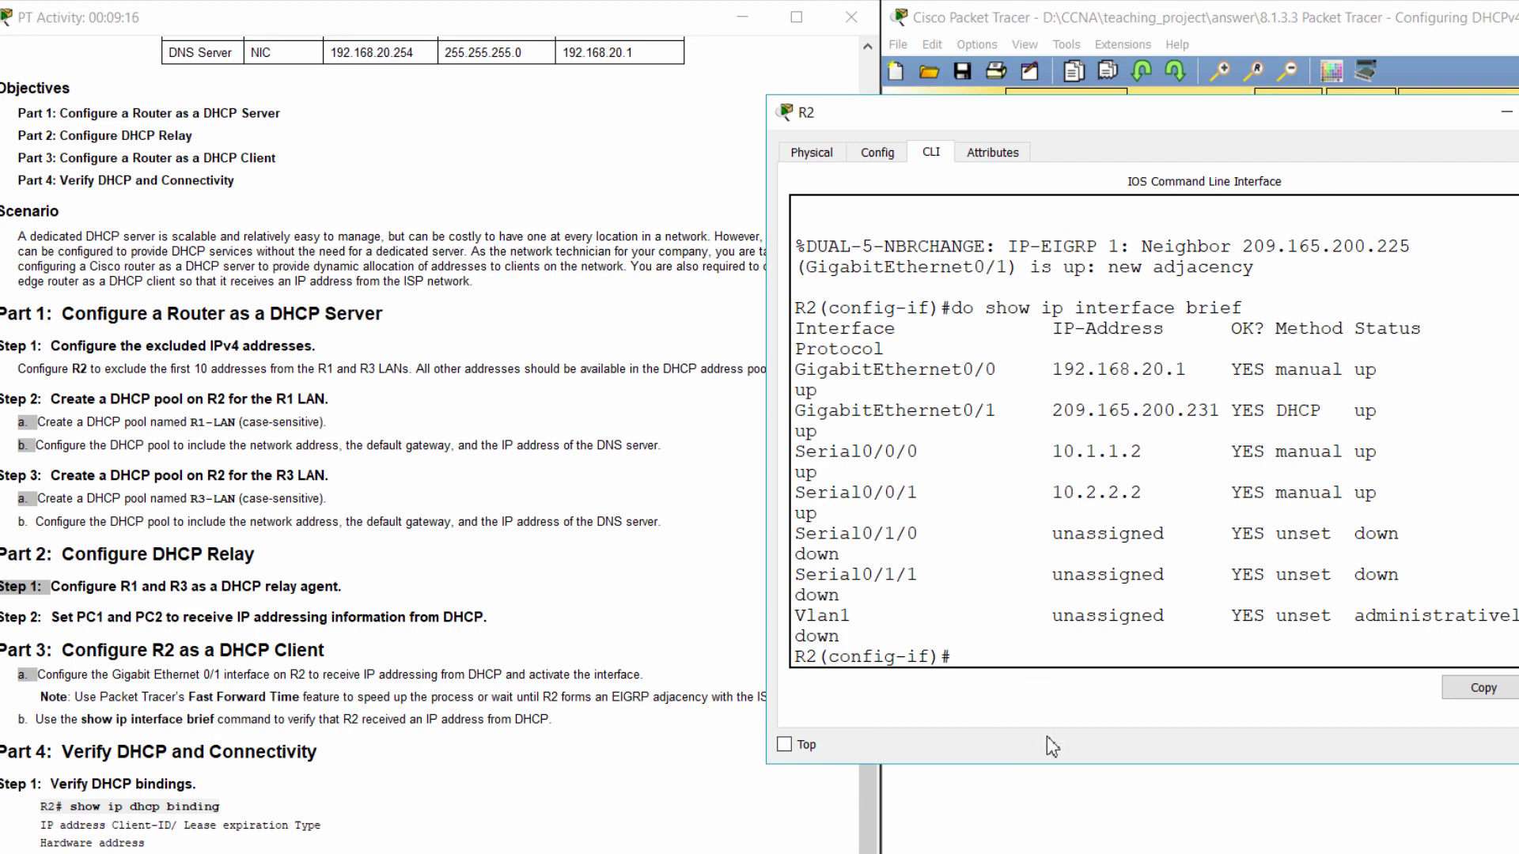
type("do show ip dh")
type("cp binding")
key("Return")
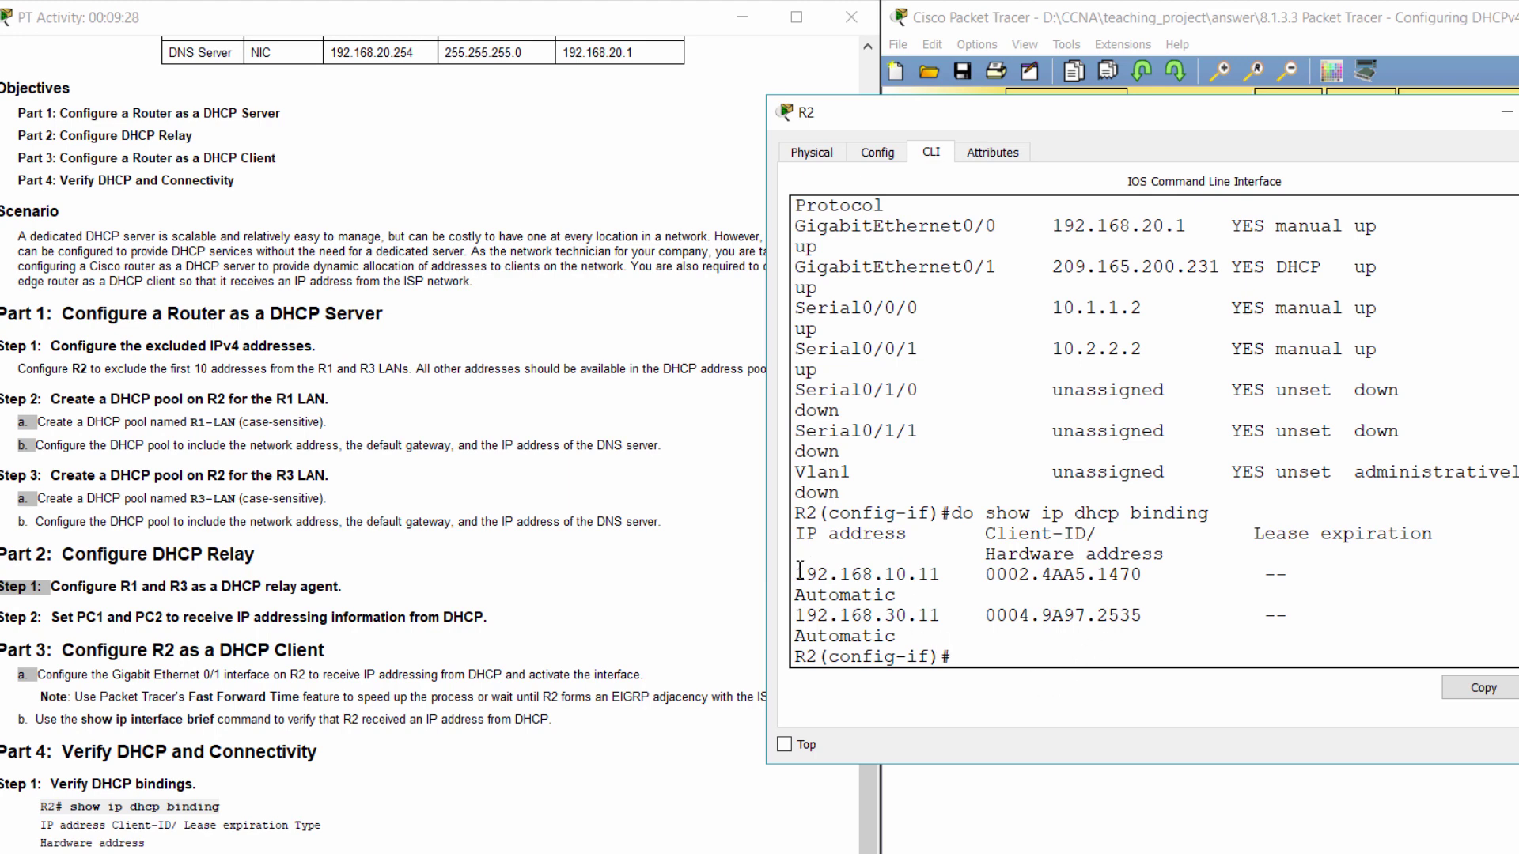
left_click_drag(796, 573, 1307, 619)
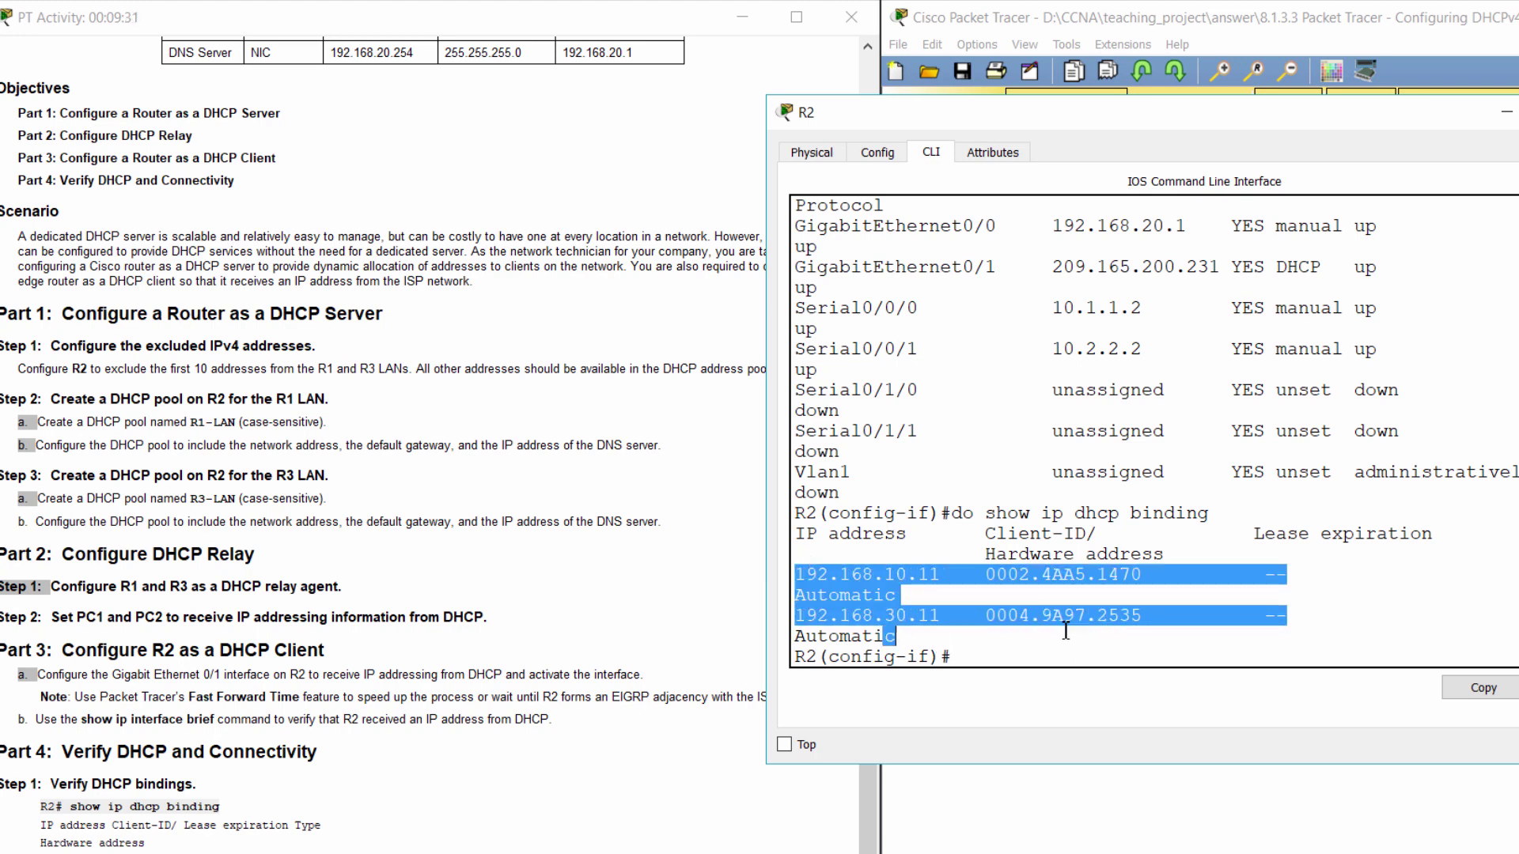
left_click(1325, 616)
left_click_drag(900, 635, 794, 635)
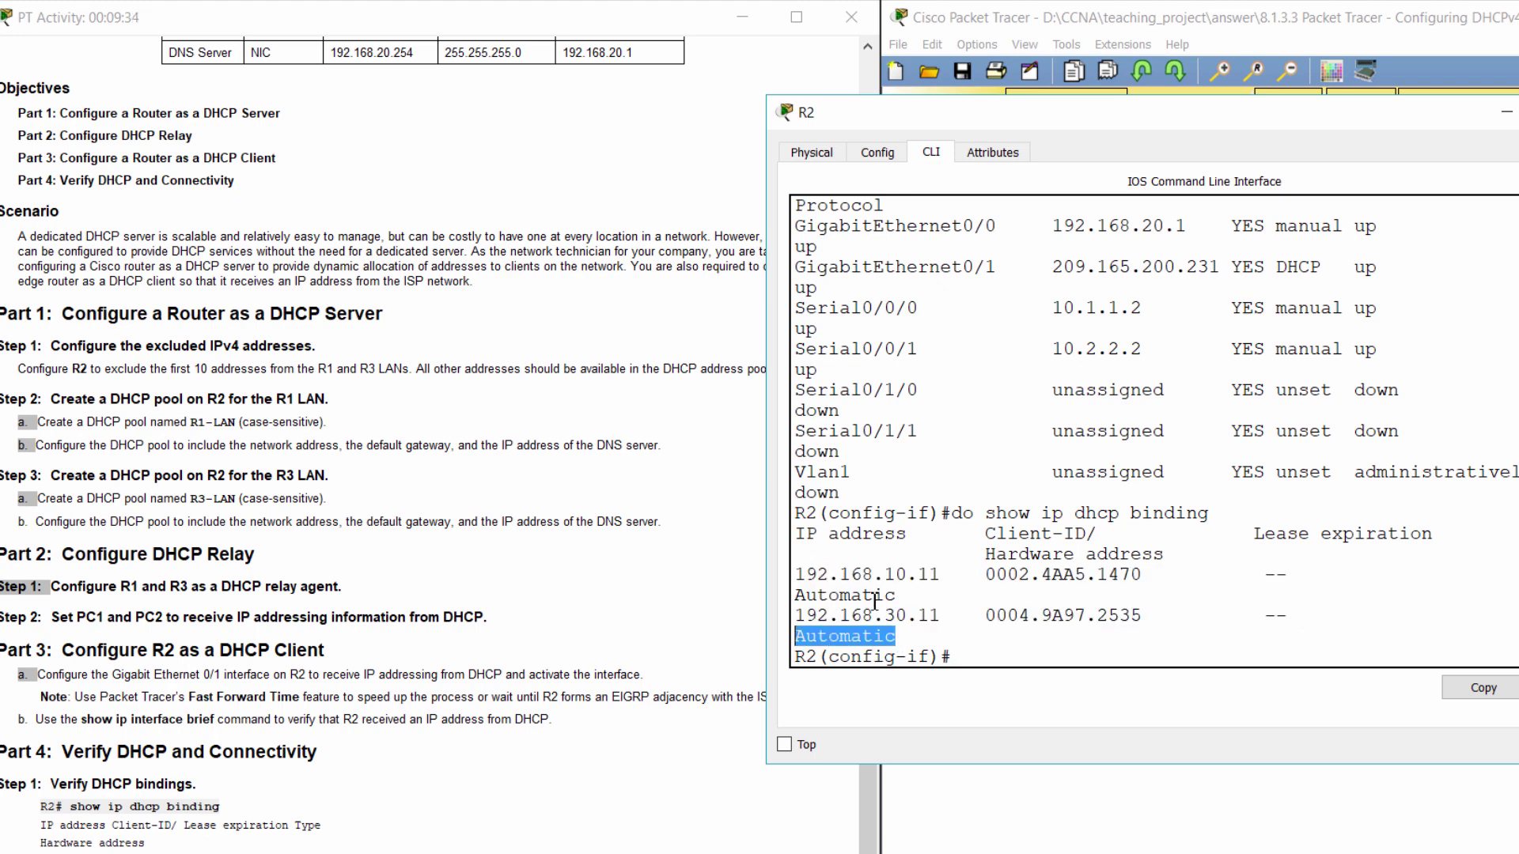
left_click(970, 617)
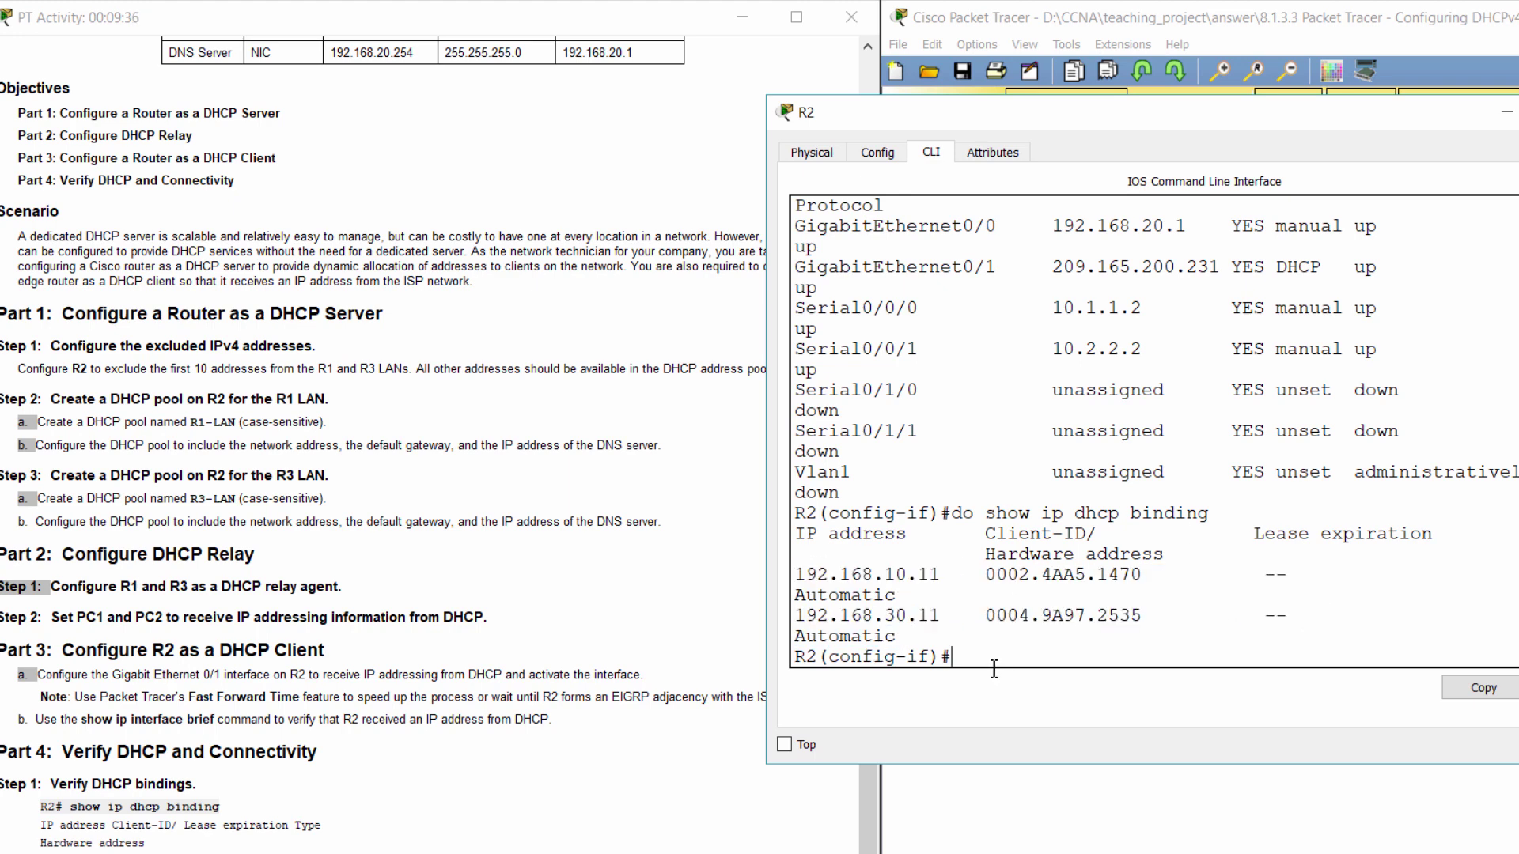
left_click(1084, 783)
- Show R1's running config and locate its ip helper-address 10.1.1.2 line
left_click(1125, 271)
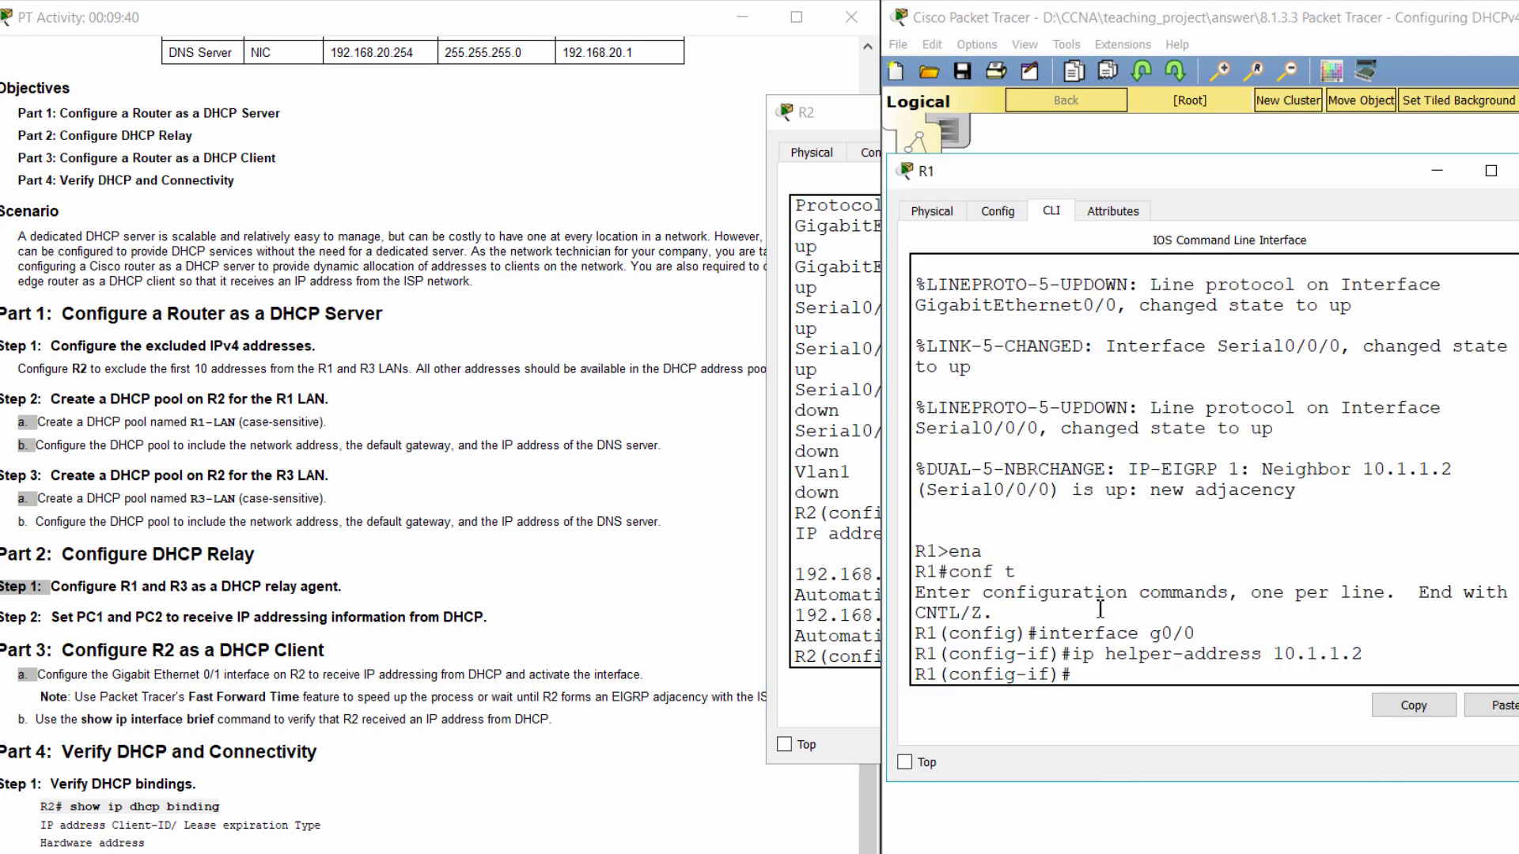
type("do show run")
key("Return")
key("space")
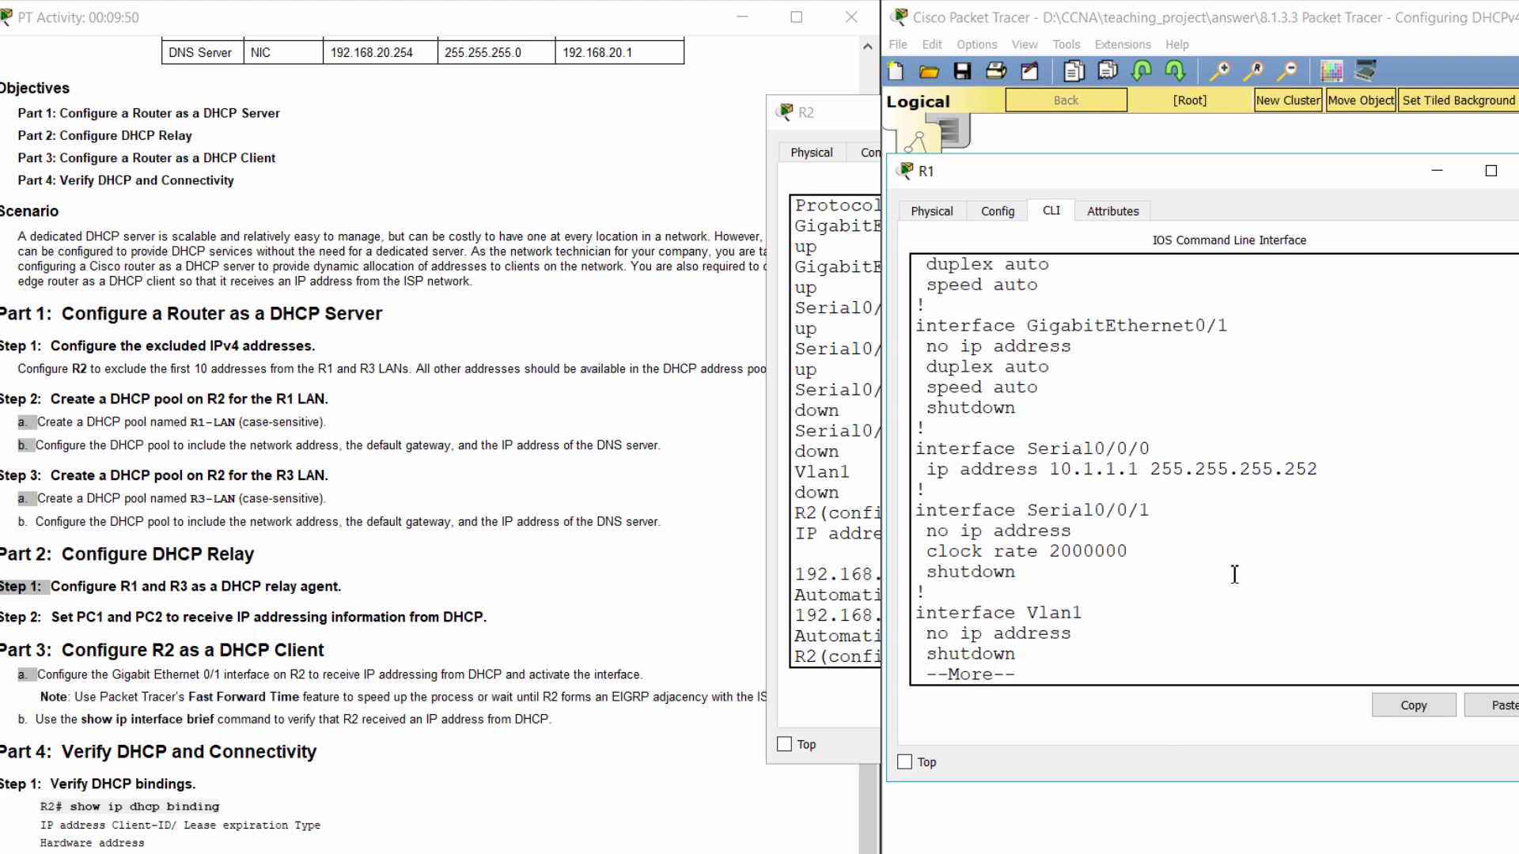
key("space")
scroll(1230, 576, "up", 7)
scroll(1222, 579, "up", 2)
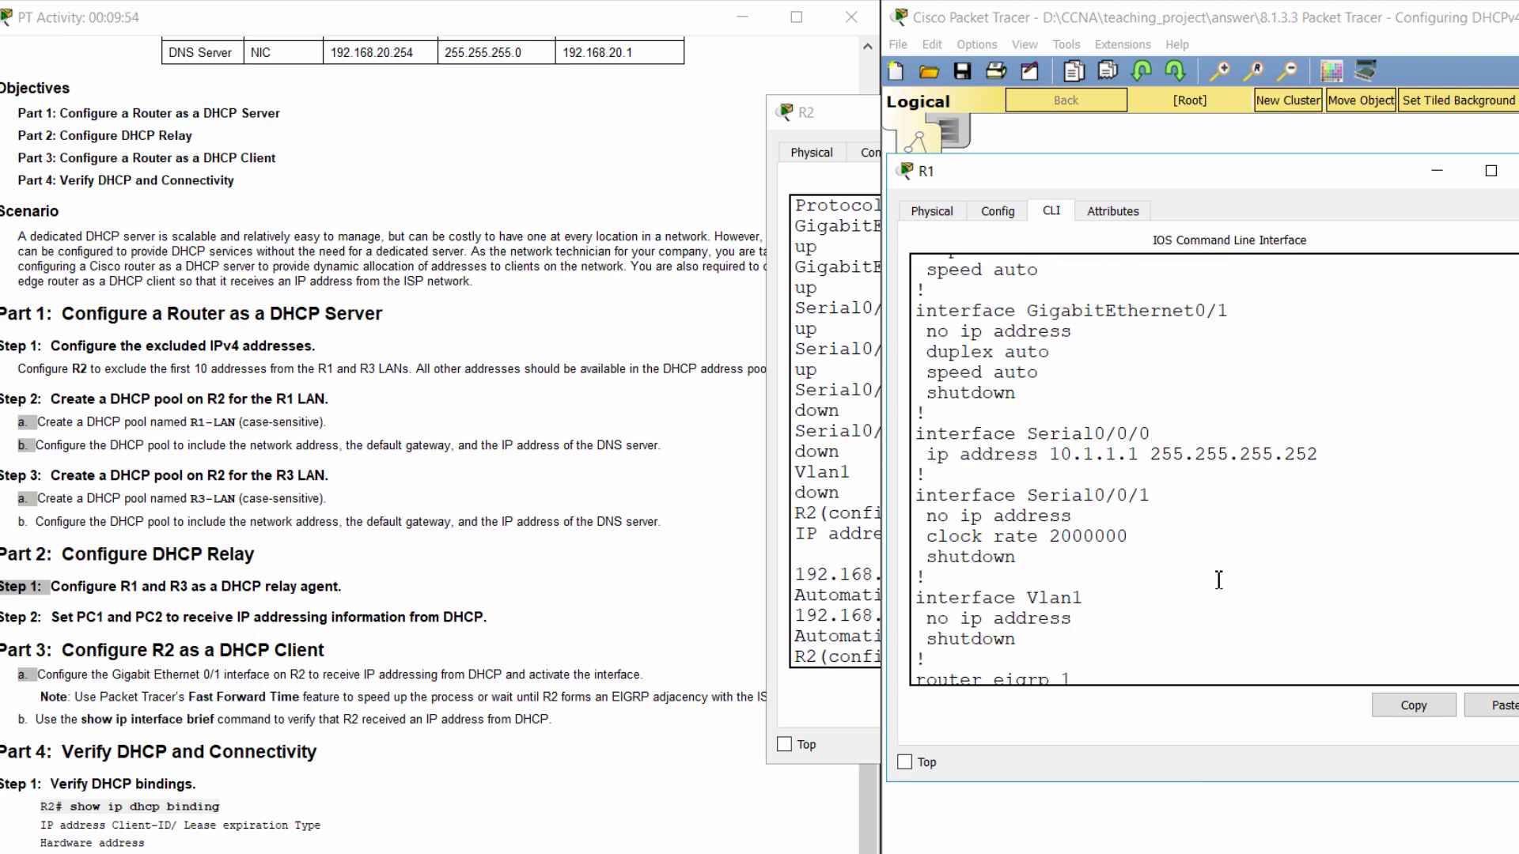
scroll(1218, 580, "up", 2)
left_click_drag(923, 321, 1222, 322)
- Show R3's running config, check the helper address 10.2.2.2 under G0/0, and close R3's window
left_click(1437, 173)
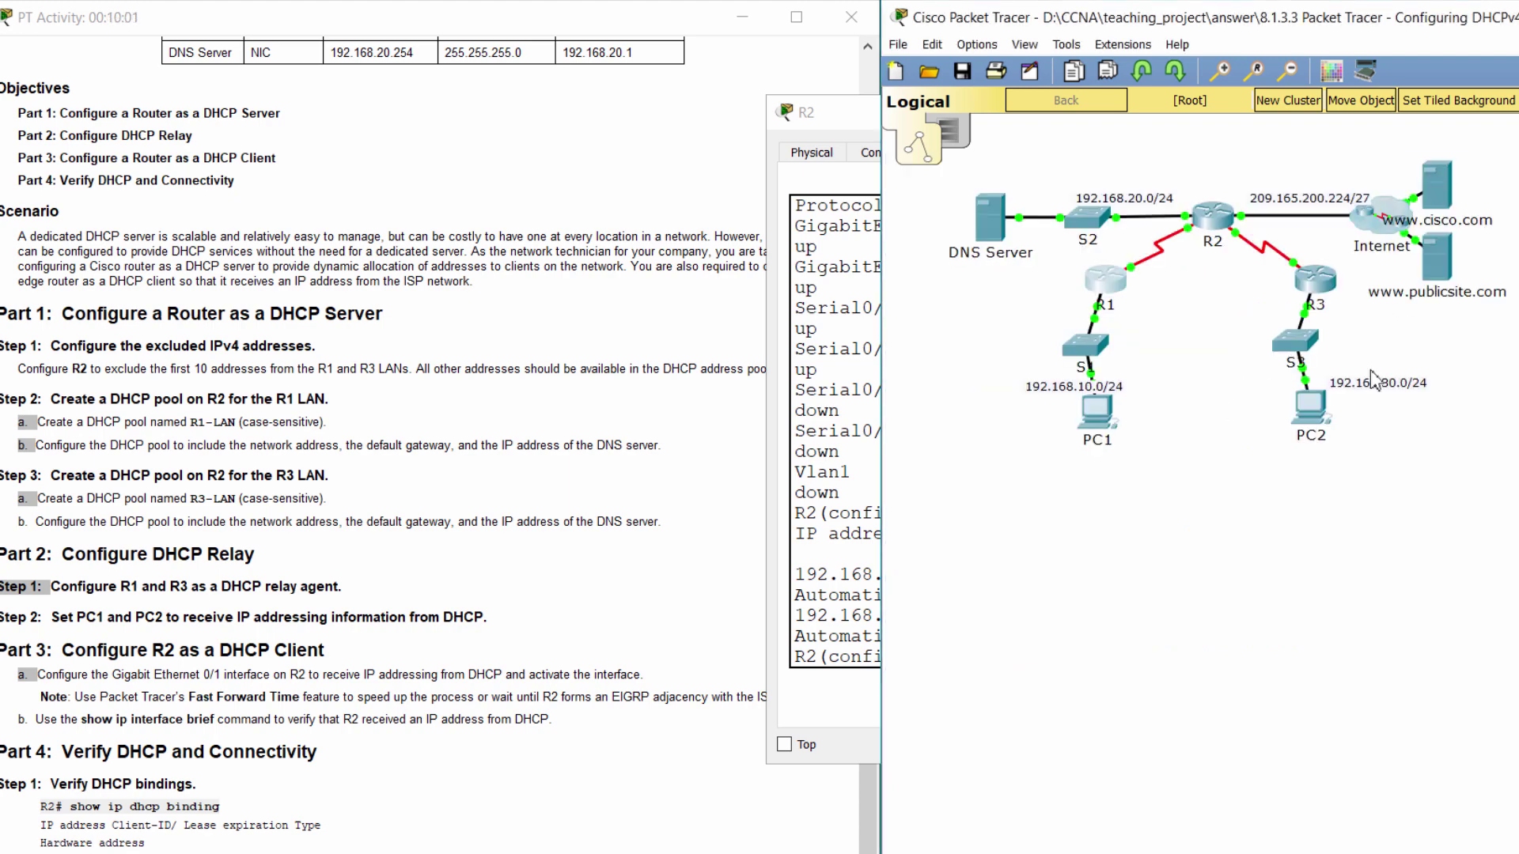
left_click(1326, 316)
type("do sh run")
key("Return")
key("space")
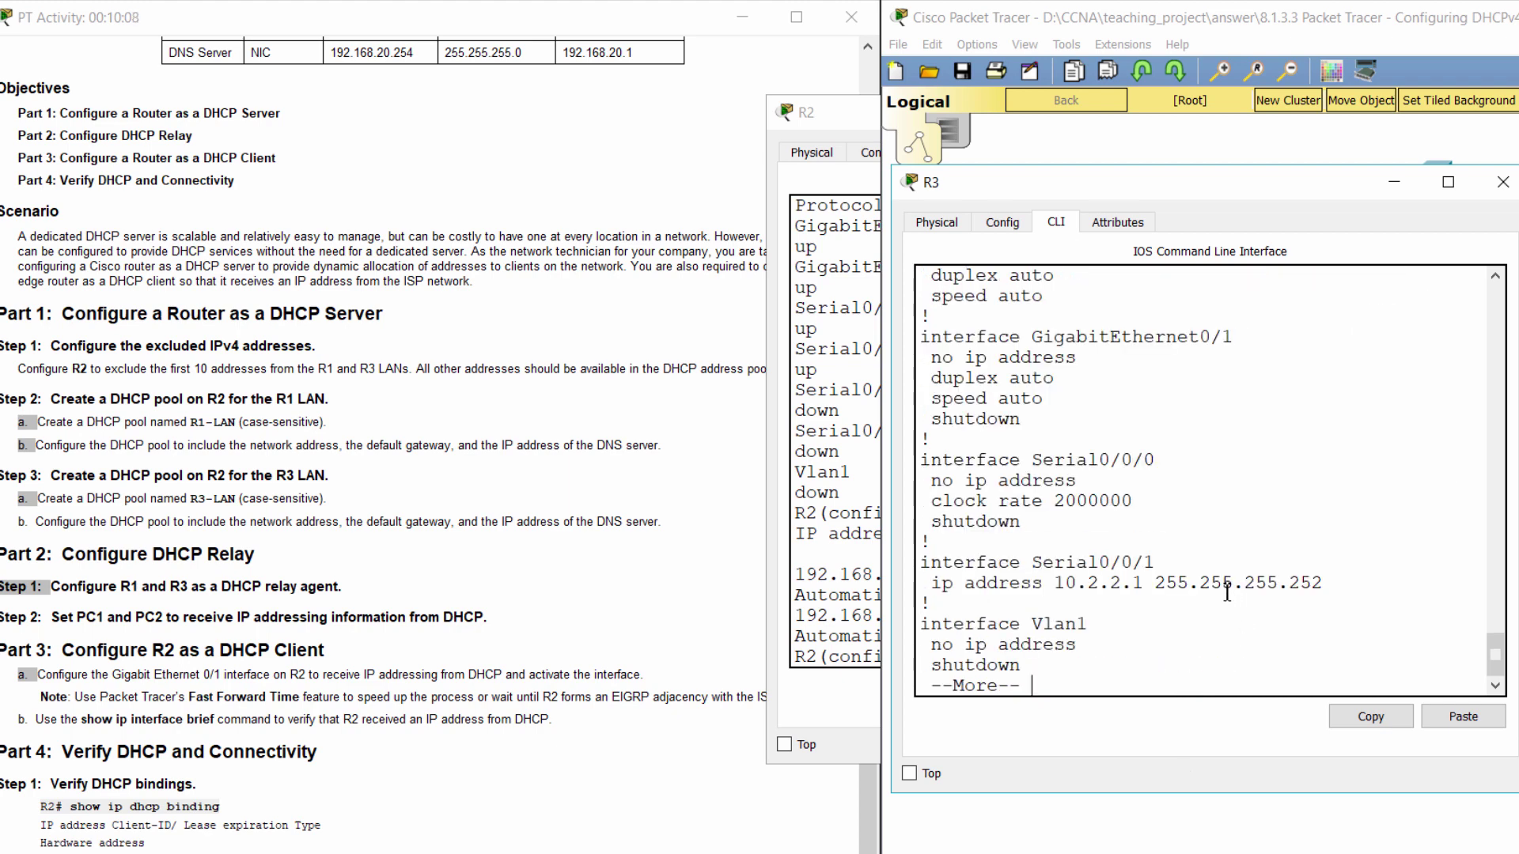
scroll(1218, 578, "up", 3)
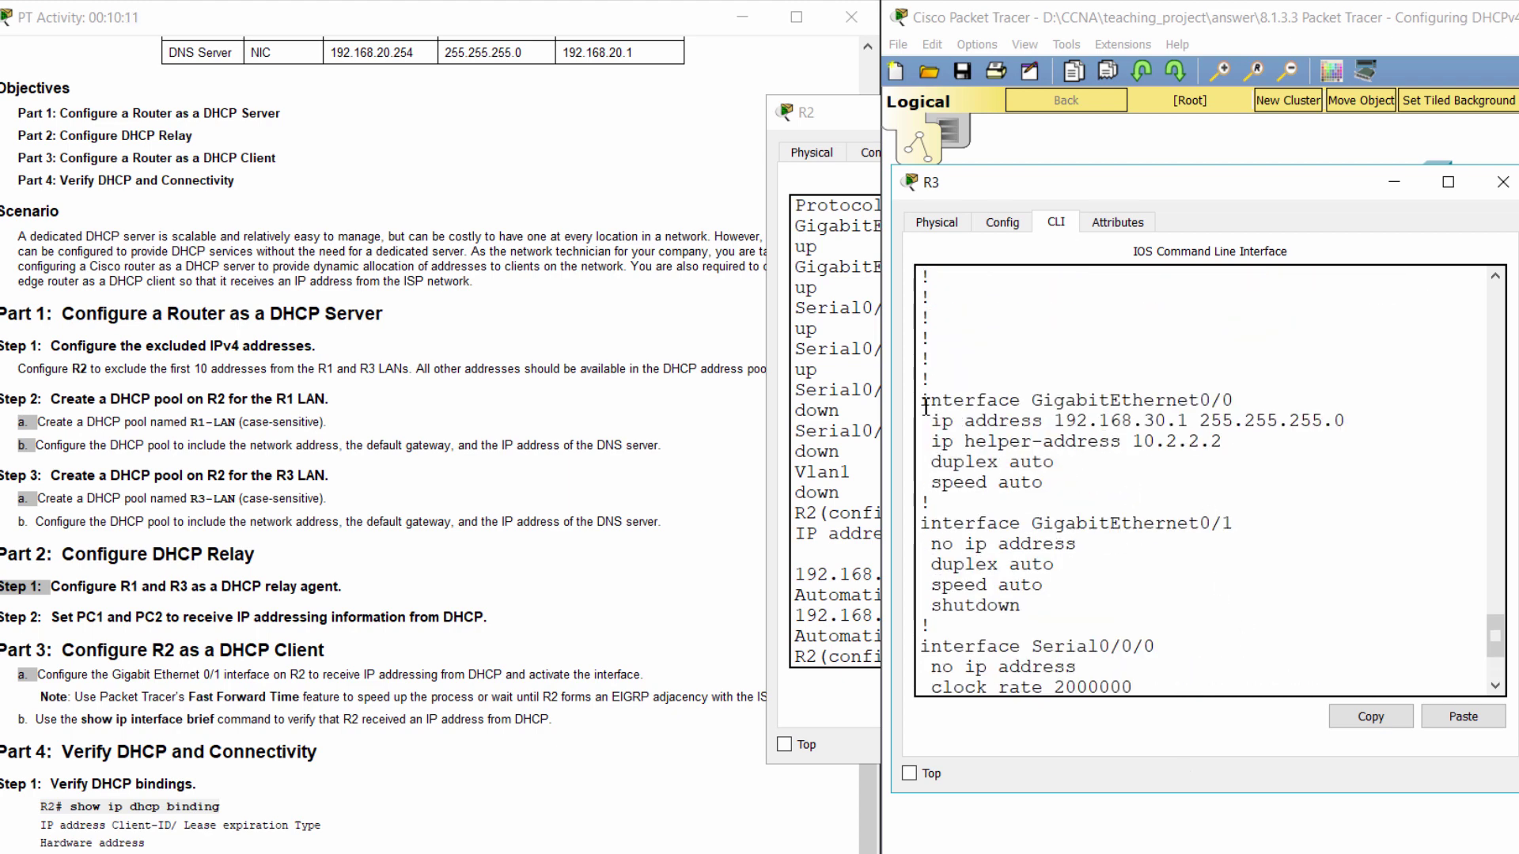
left_click_drag(922, 397, 1260, 447)
left_click(1249, 471)
left_click(1502, 182)
left_click(752, 554)
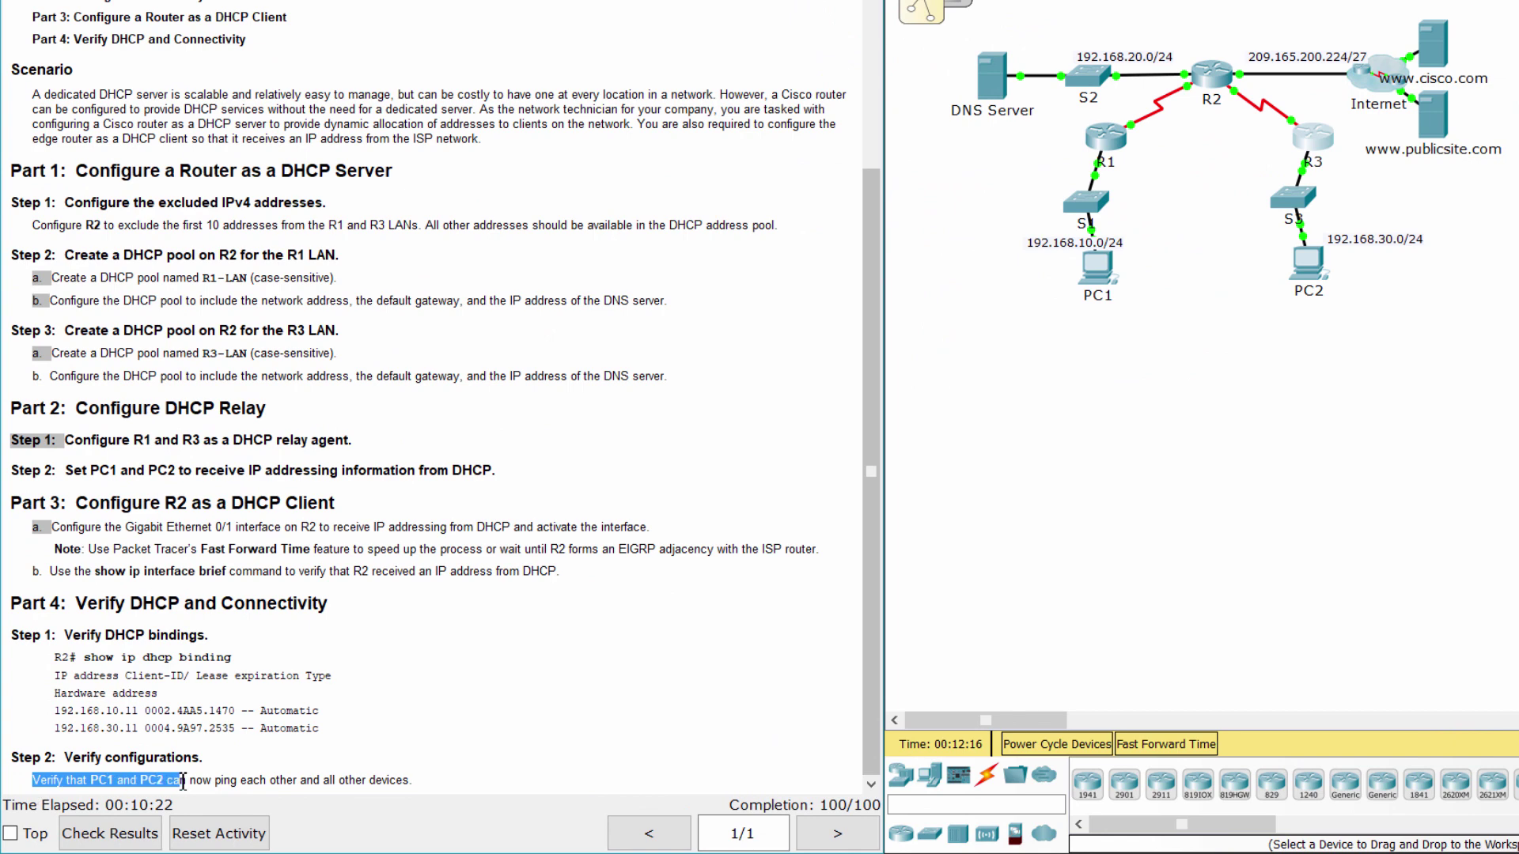
- Open PC1's command prompt and view PC2's DHCP-assigned IP configuration
left_click_drag(32, 780, 441, 787)
left_click(1094, 289)
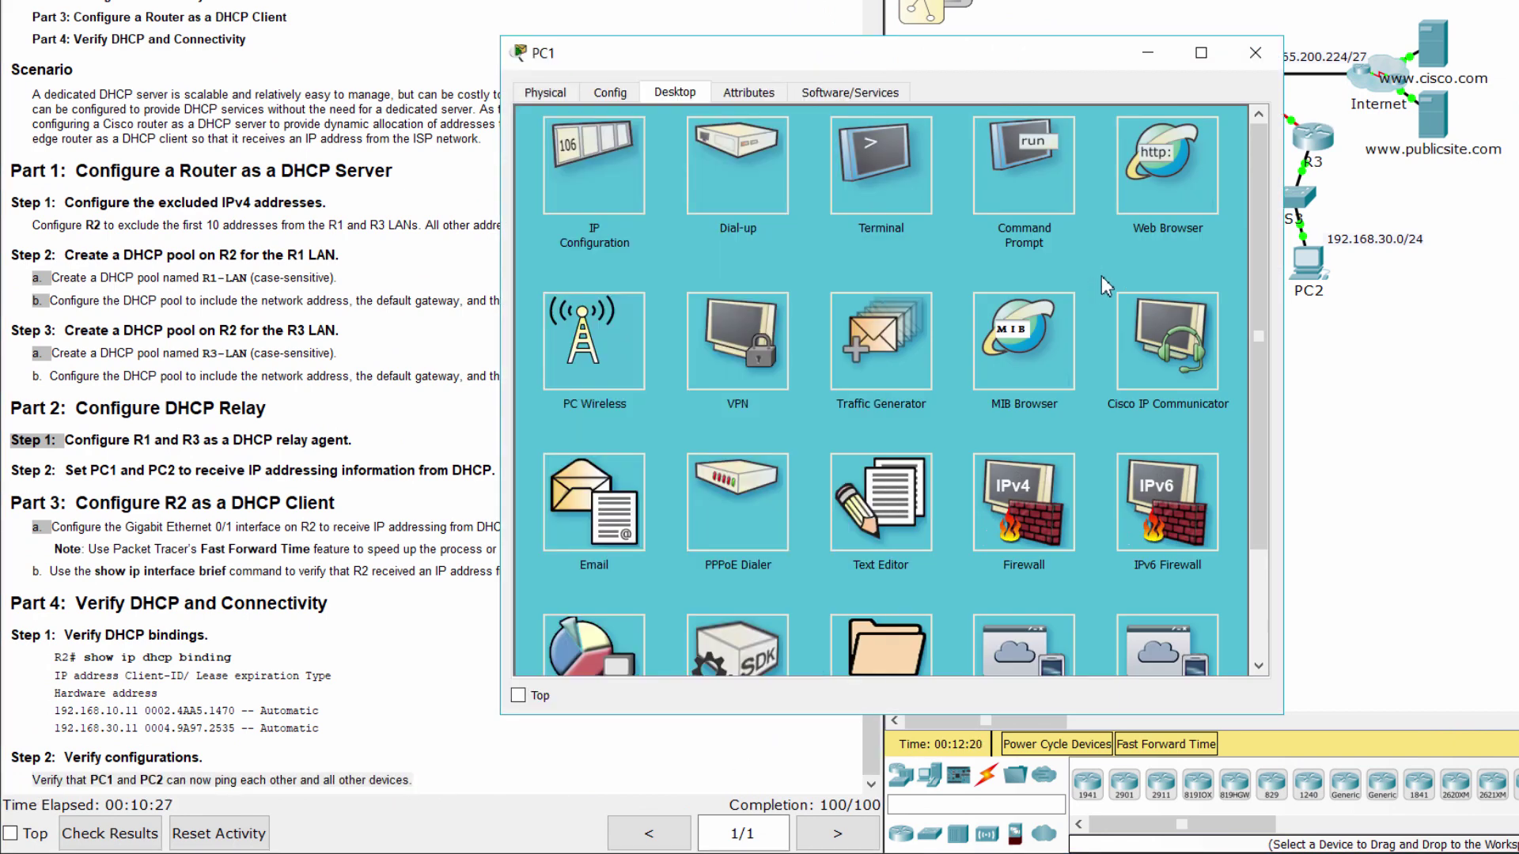
left_click(1029, 190)
scroll(205, 466, "up", 5)
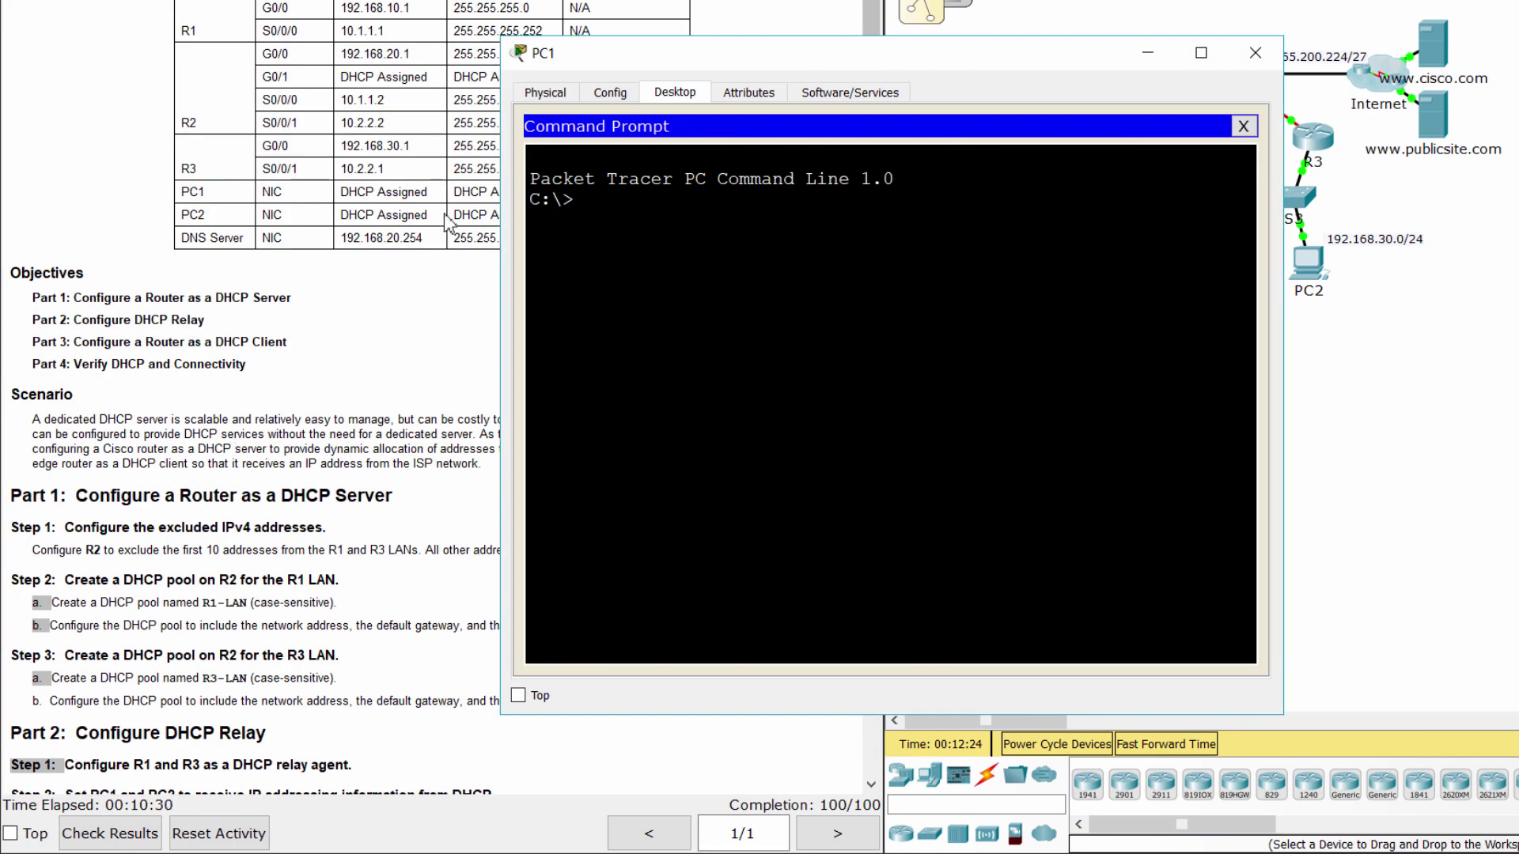
left_click(1317, 280)
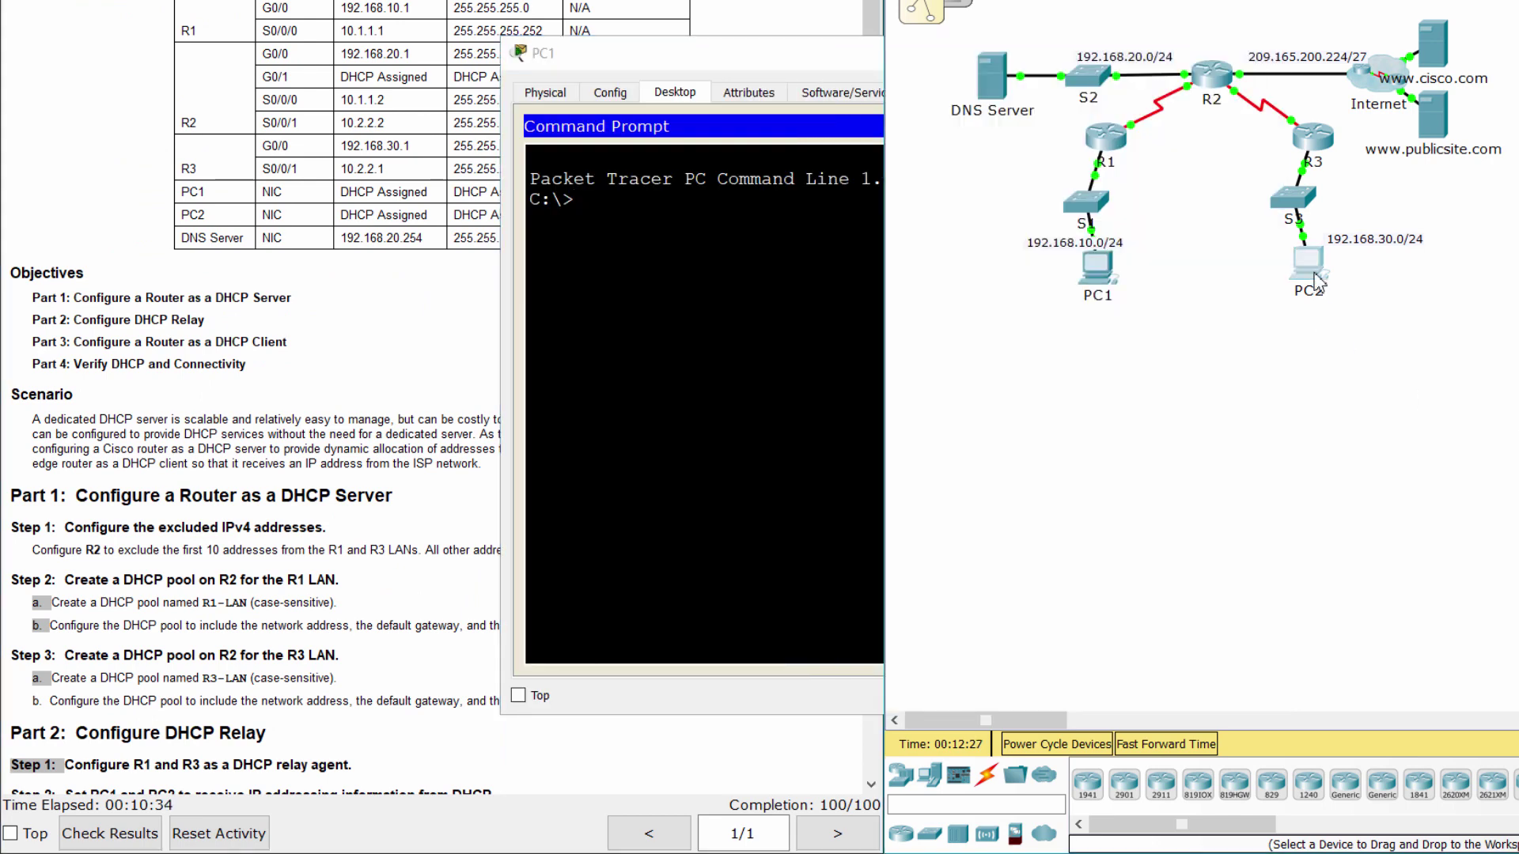
left_click_drag(891, 49, 1444, 70)
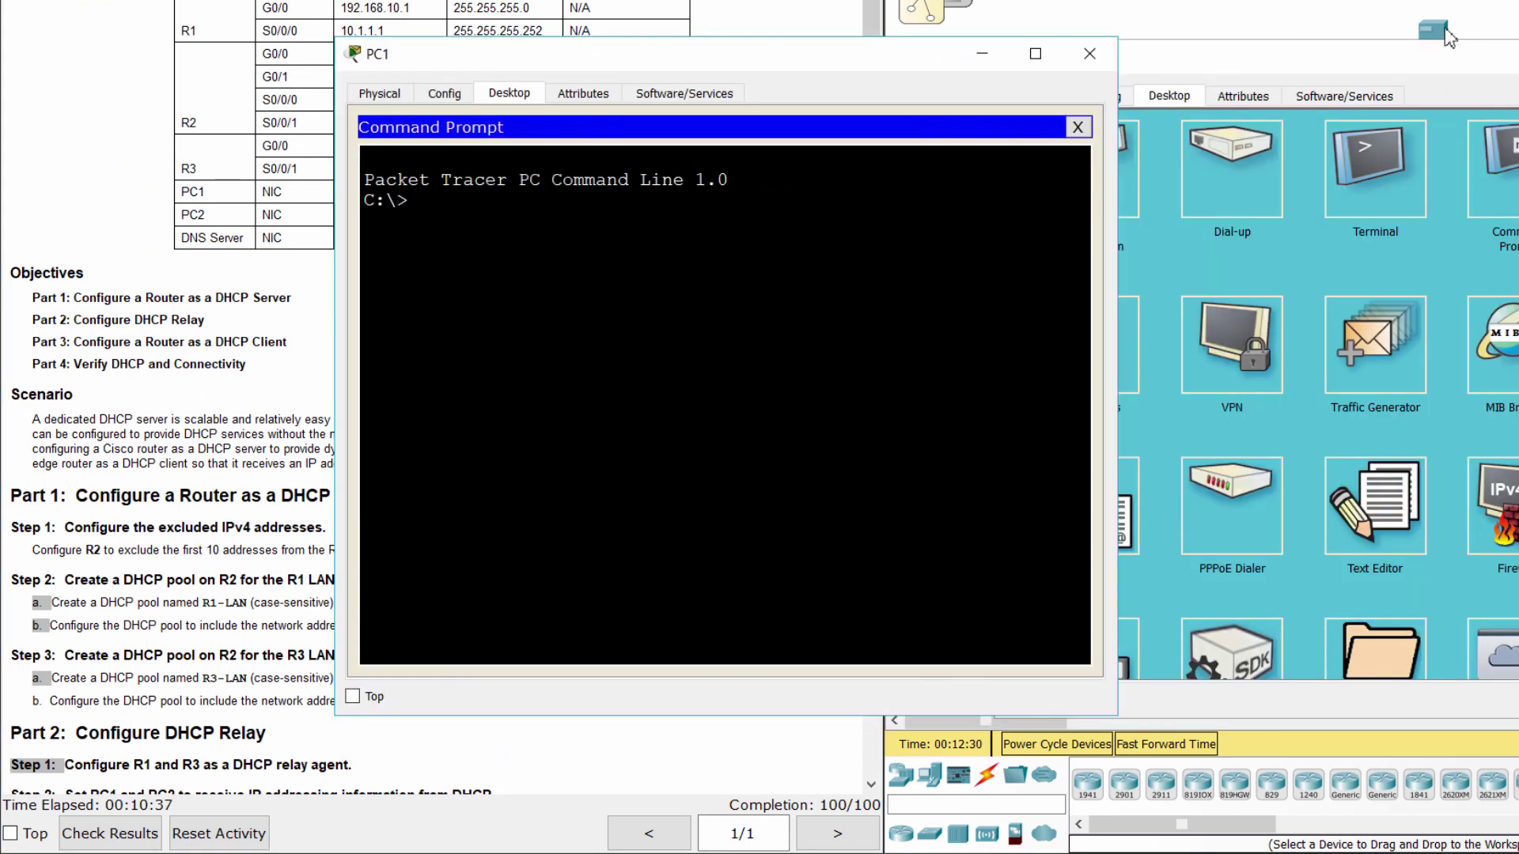
left_click(1334, 64)
left_click(1060, 194)
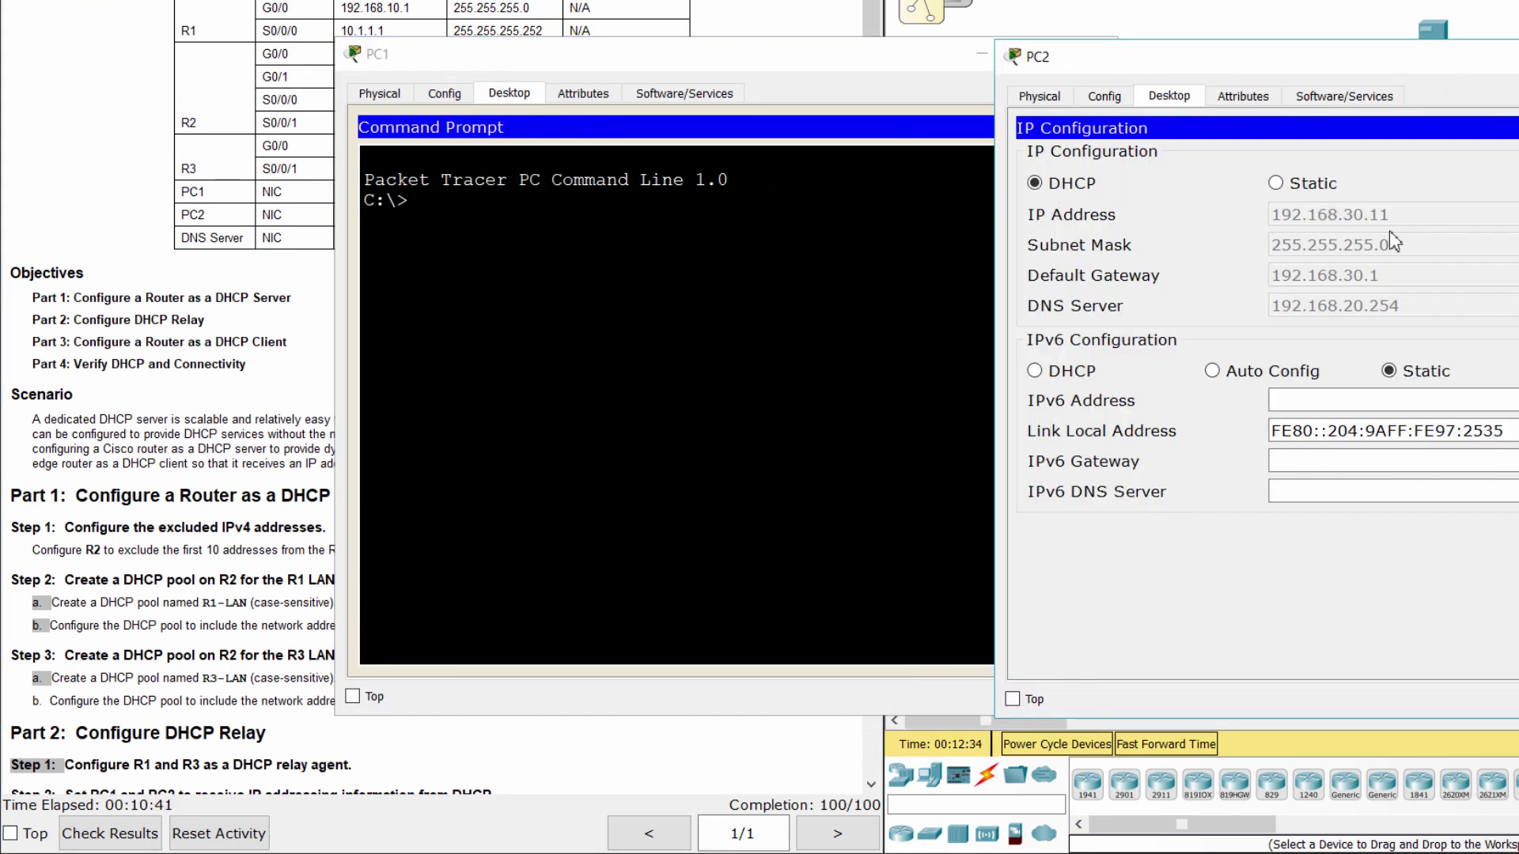
- Ping PC2 at 192.168.30.11 and the DNS server at 192.168.20.254 from PC1
left_click(409, 200)
type("ping 192.168.30.11")
key("Return")
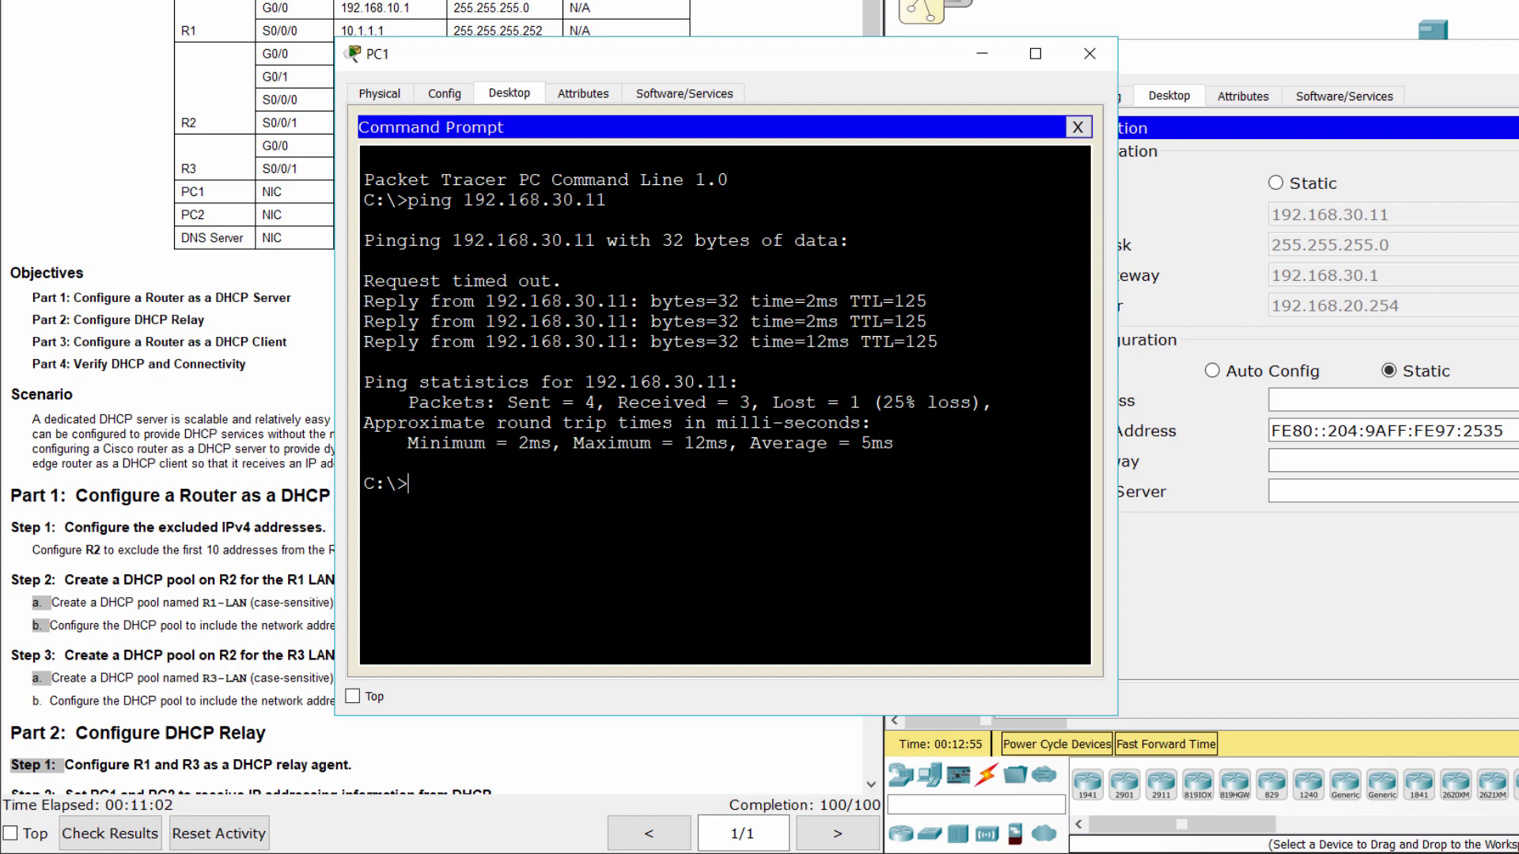
key("alt+Tab")
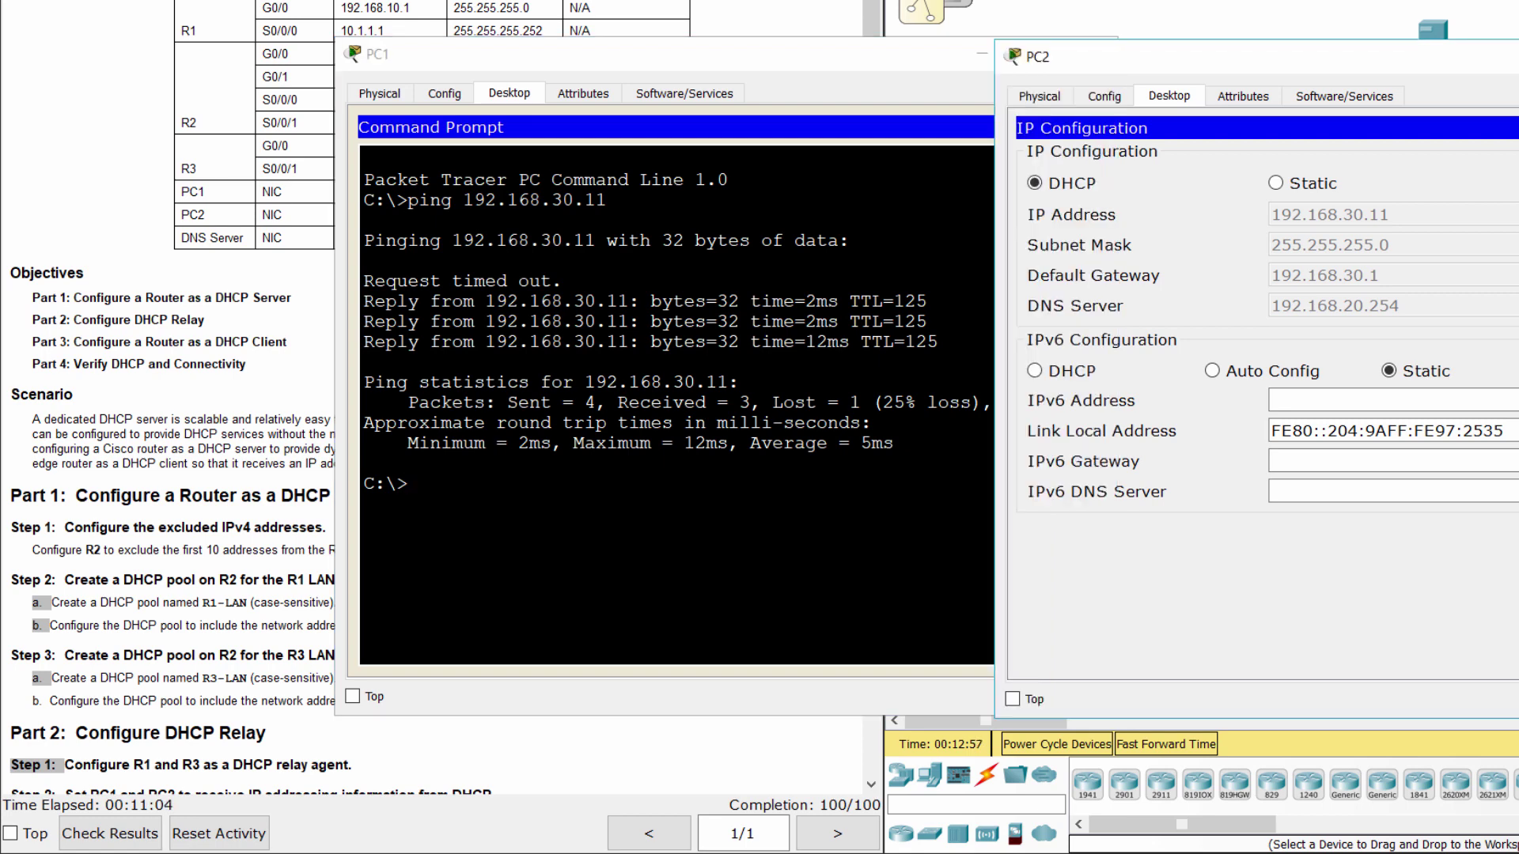
left_click(609, 698)
type("ping 192.168.20.254")
key("Return")
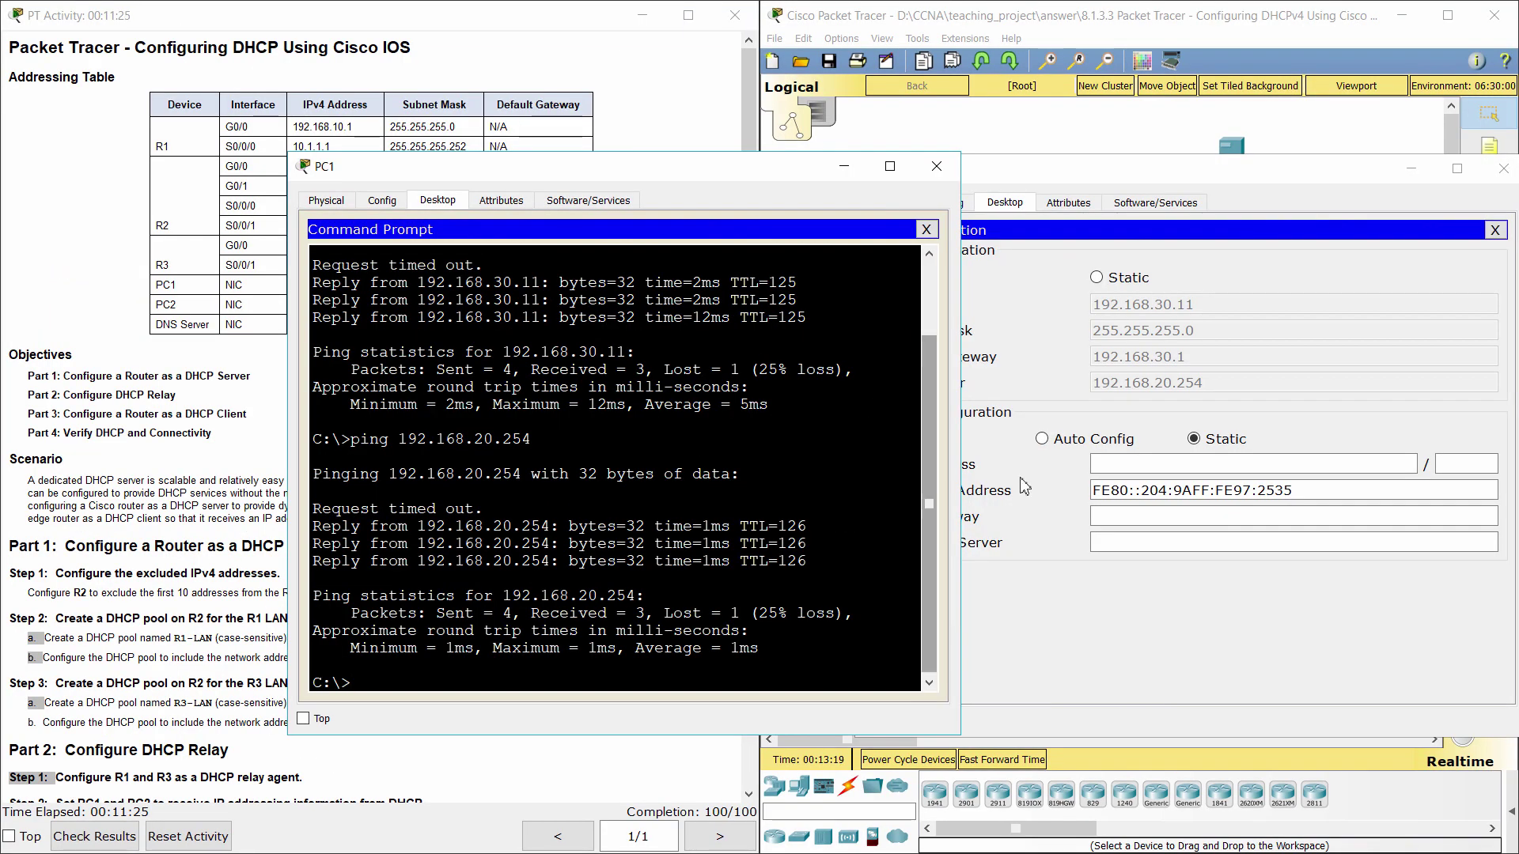
left_click(1429, 171)
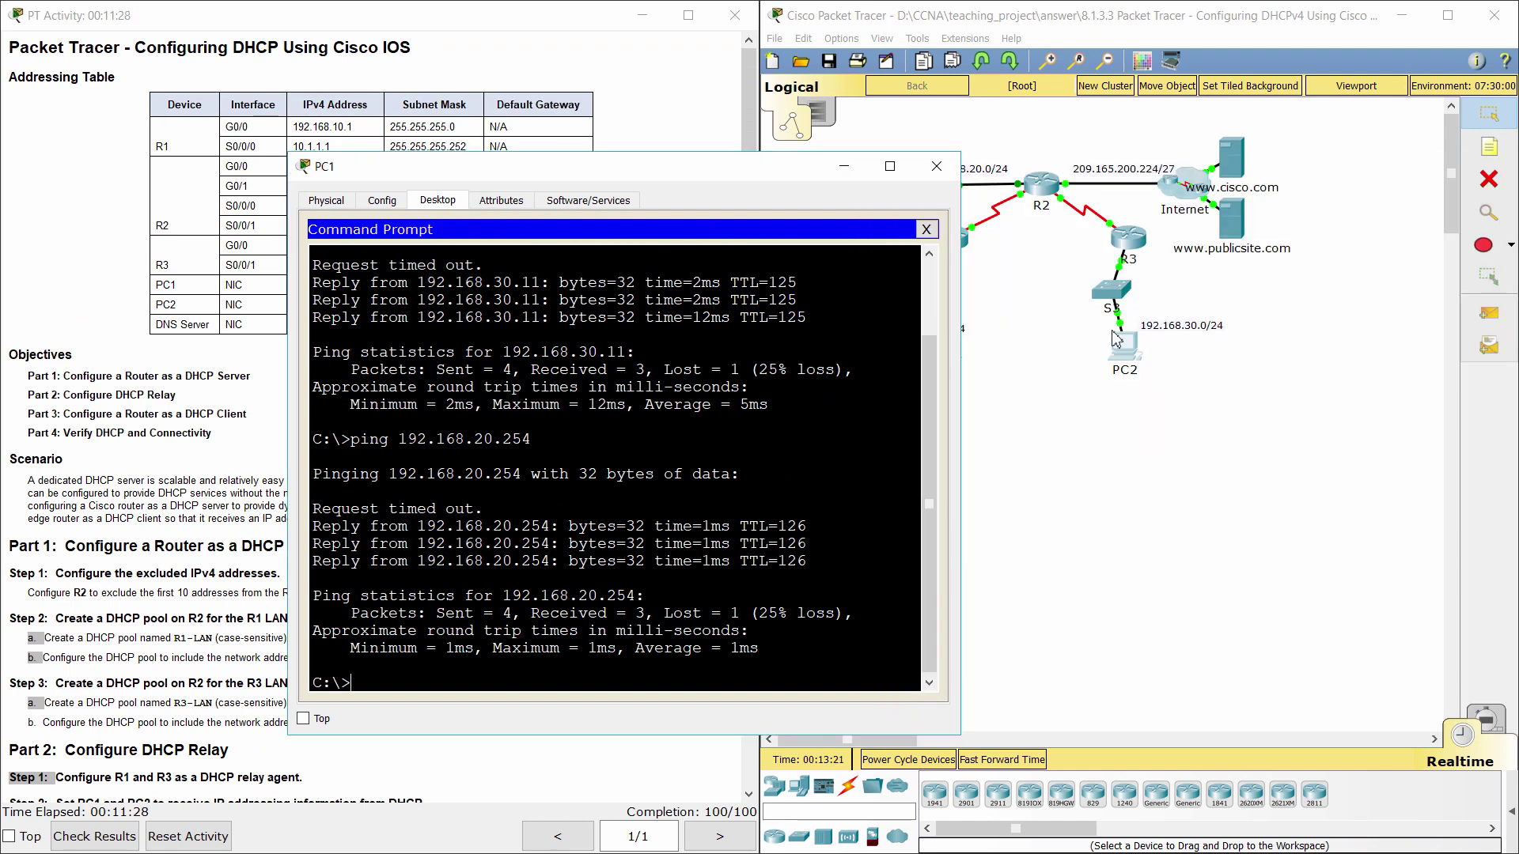
left_click_drag(775, 178, 694, 134)
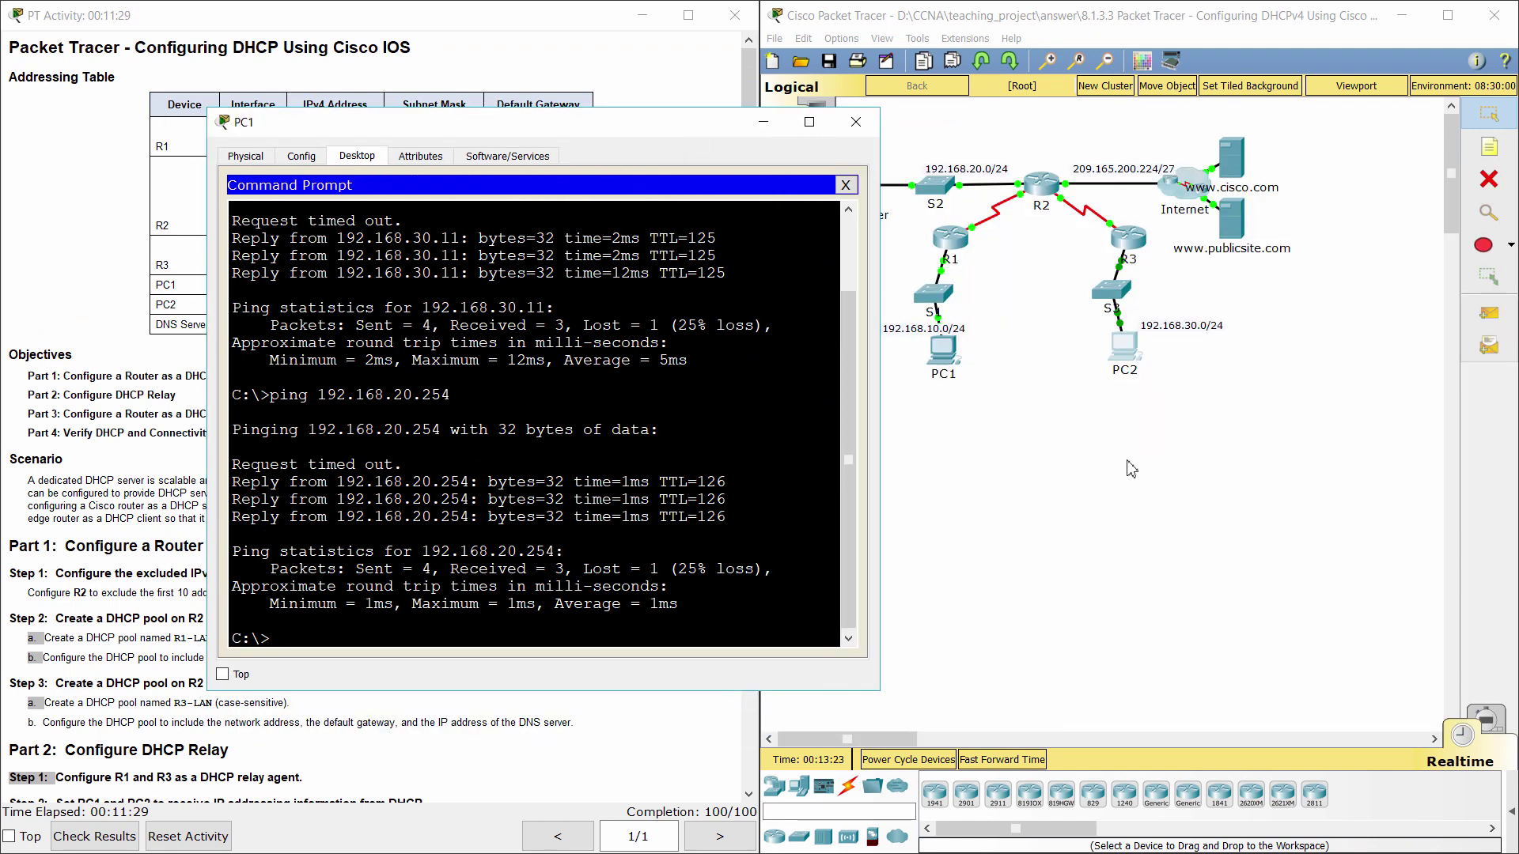